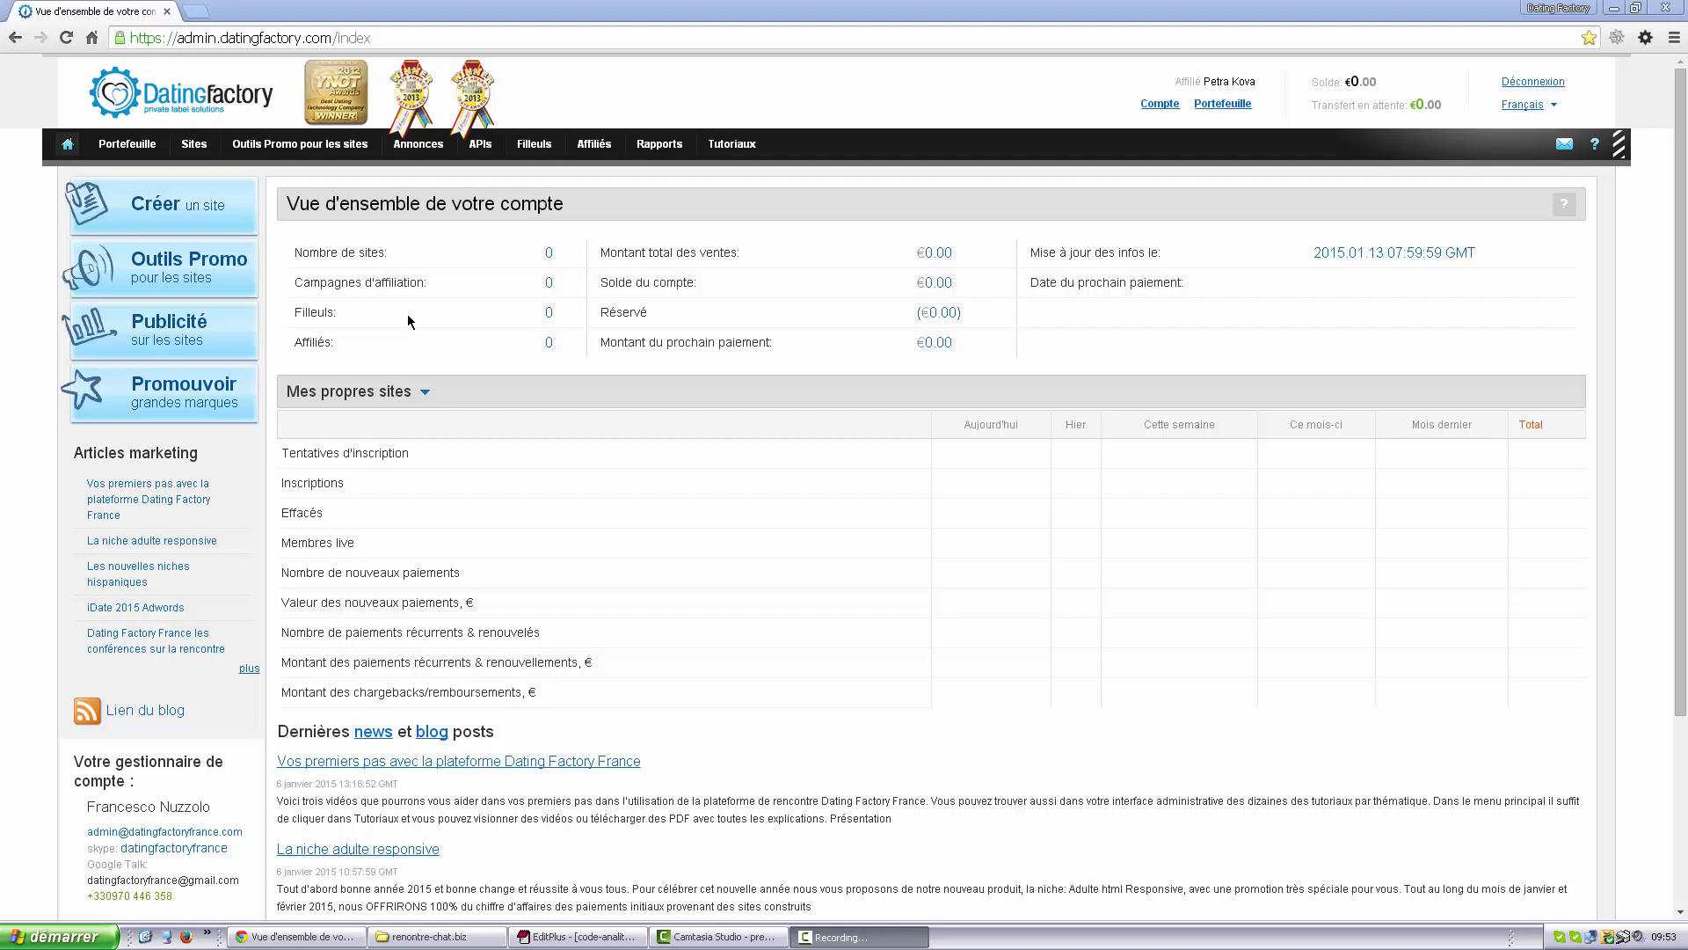
Open the rencontrechat.biz site for editing from the list of own sites.
click(195, 143)
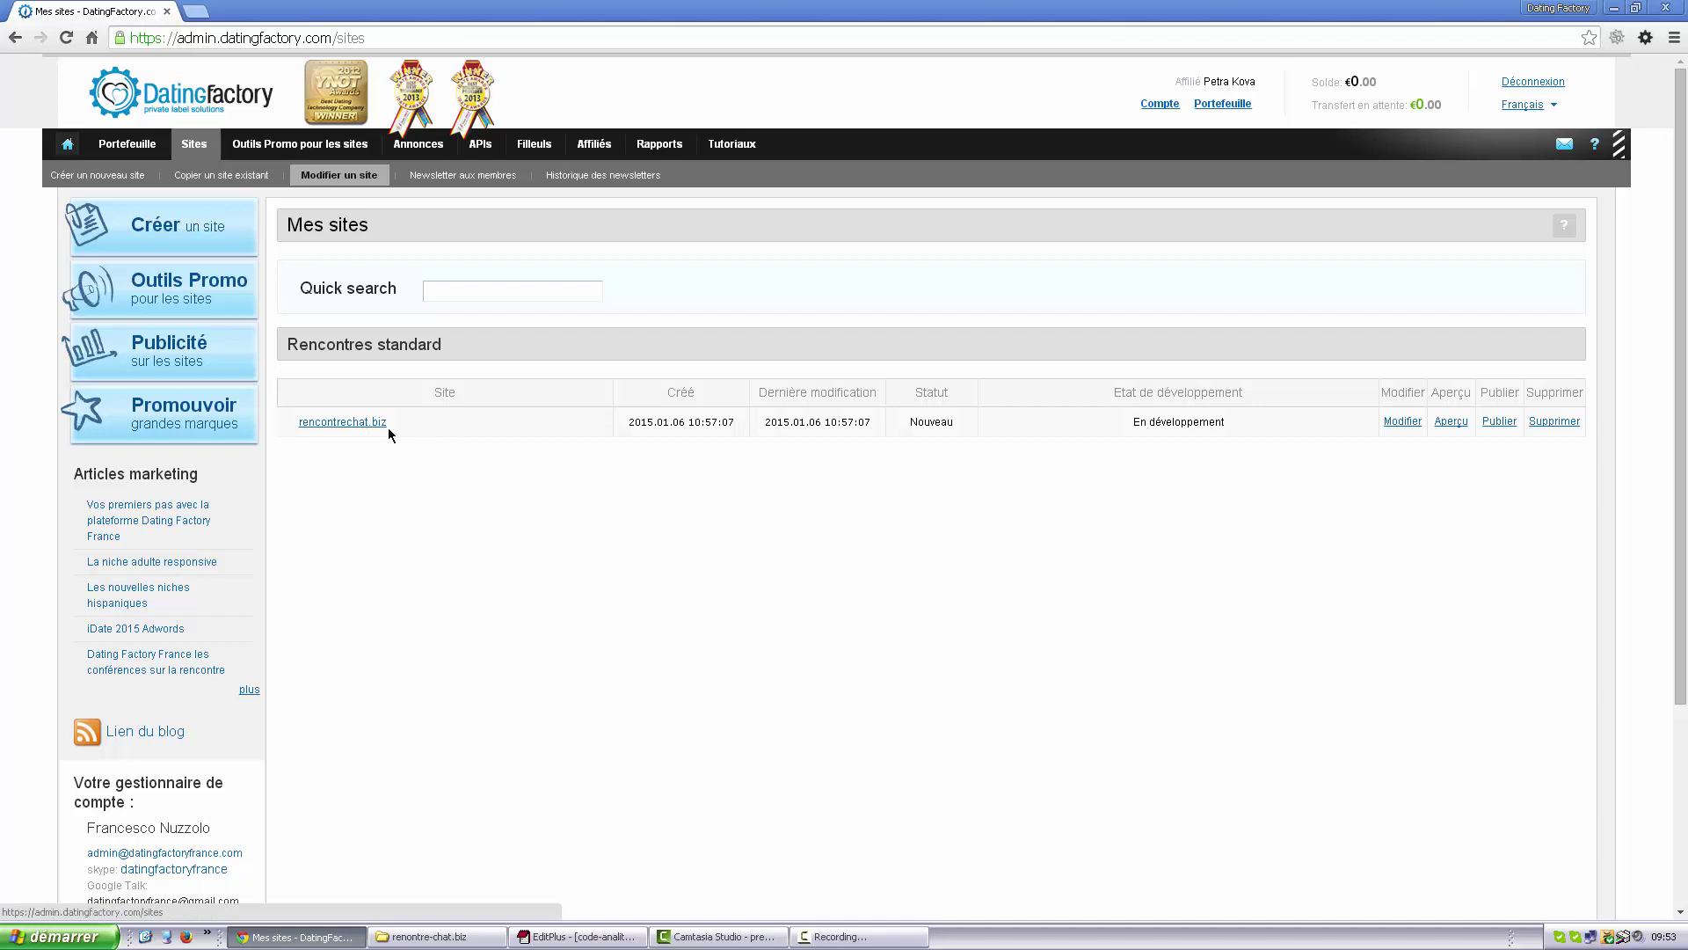
click(1402, 426)
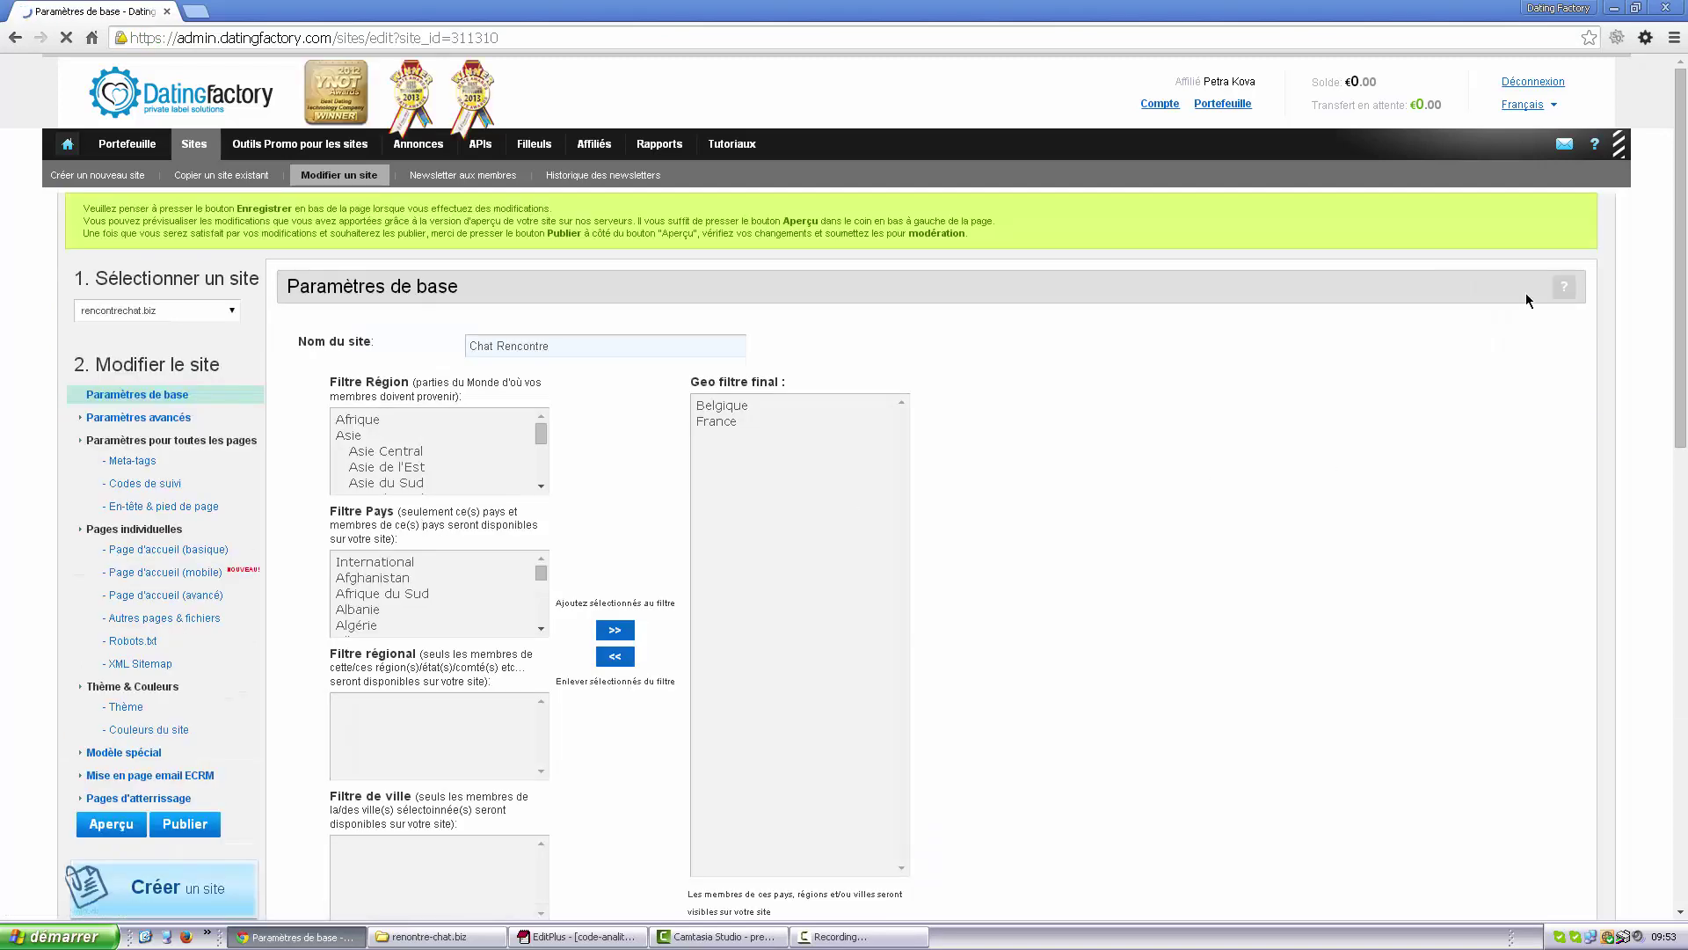
Review the site's basic settings, including the geographic filters, age restrictions, available languages and template designs.
scroll(1289, 389, down, 1)
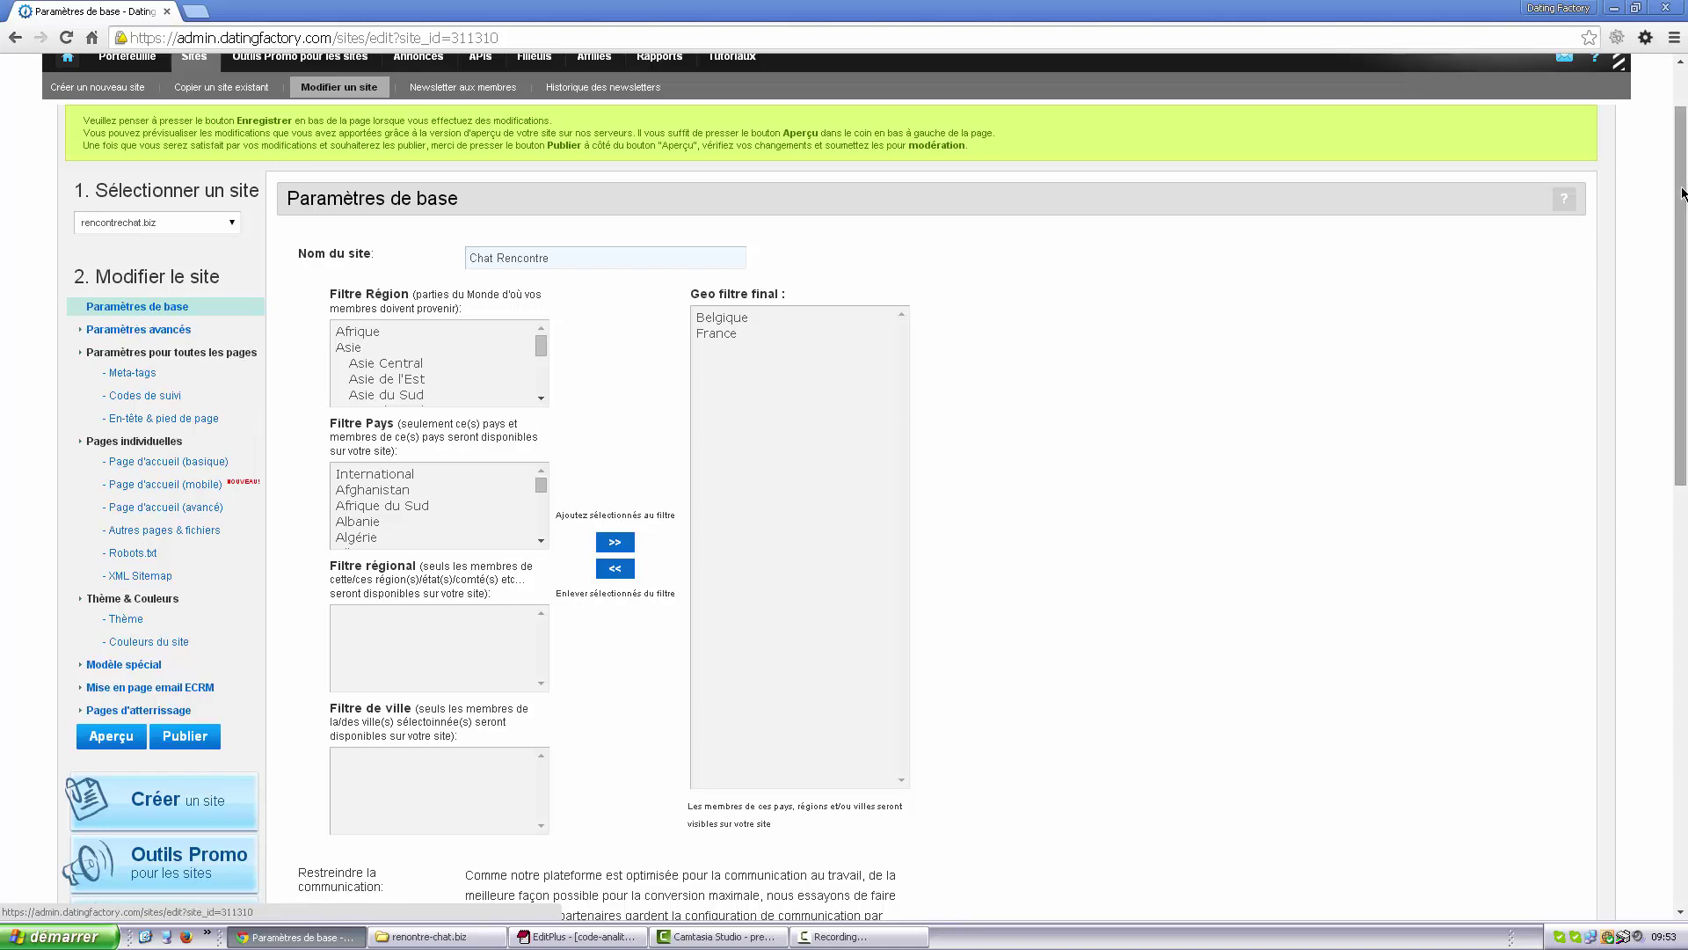
scroll(1418, 279, down, 1)
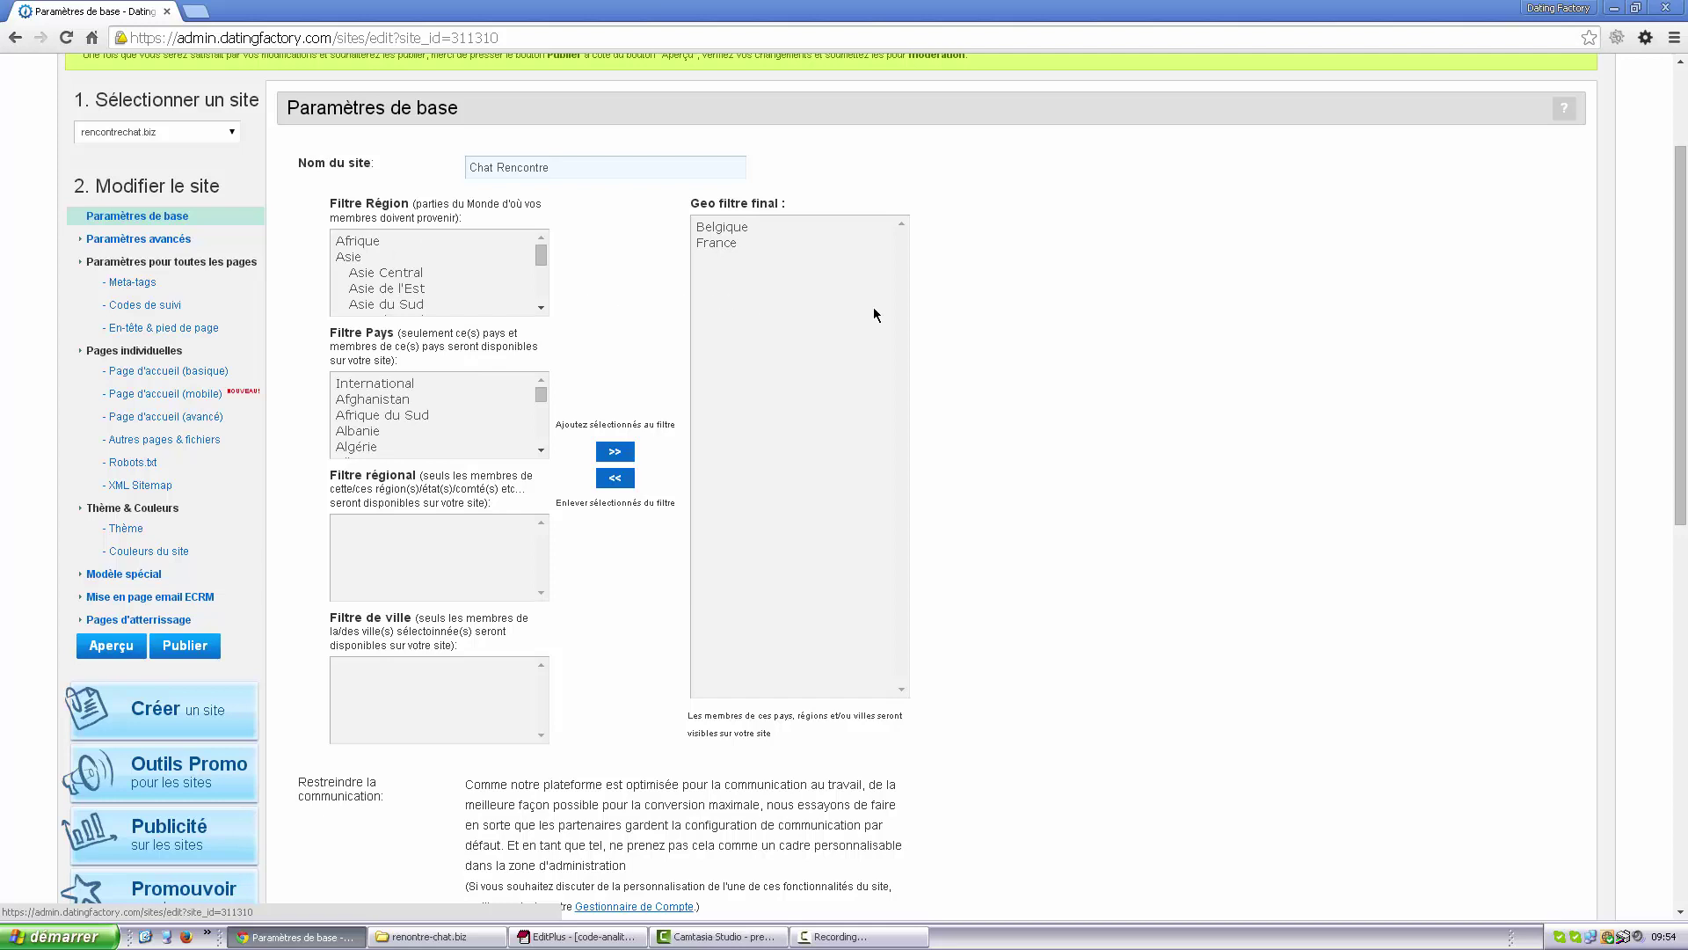
scroll(1093, 298, down, 5)
scroll(1094, 299, down, 2)
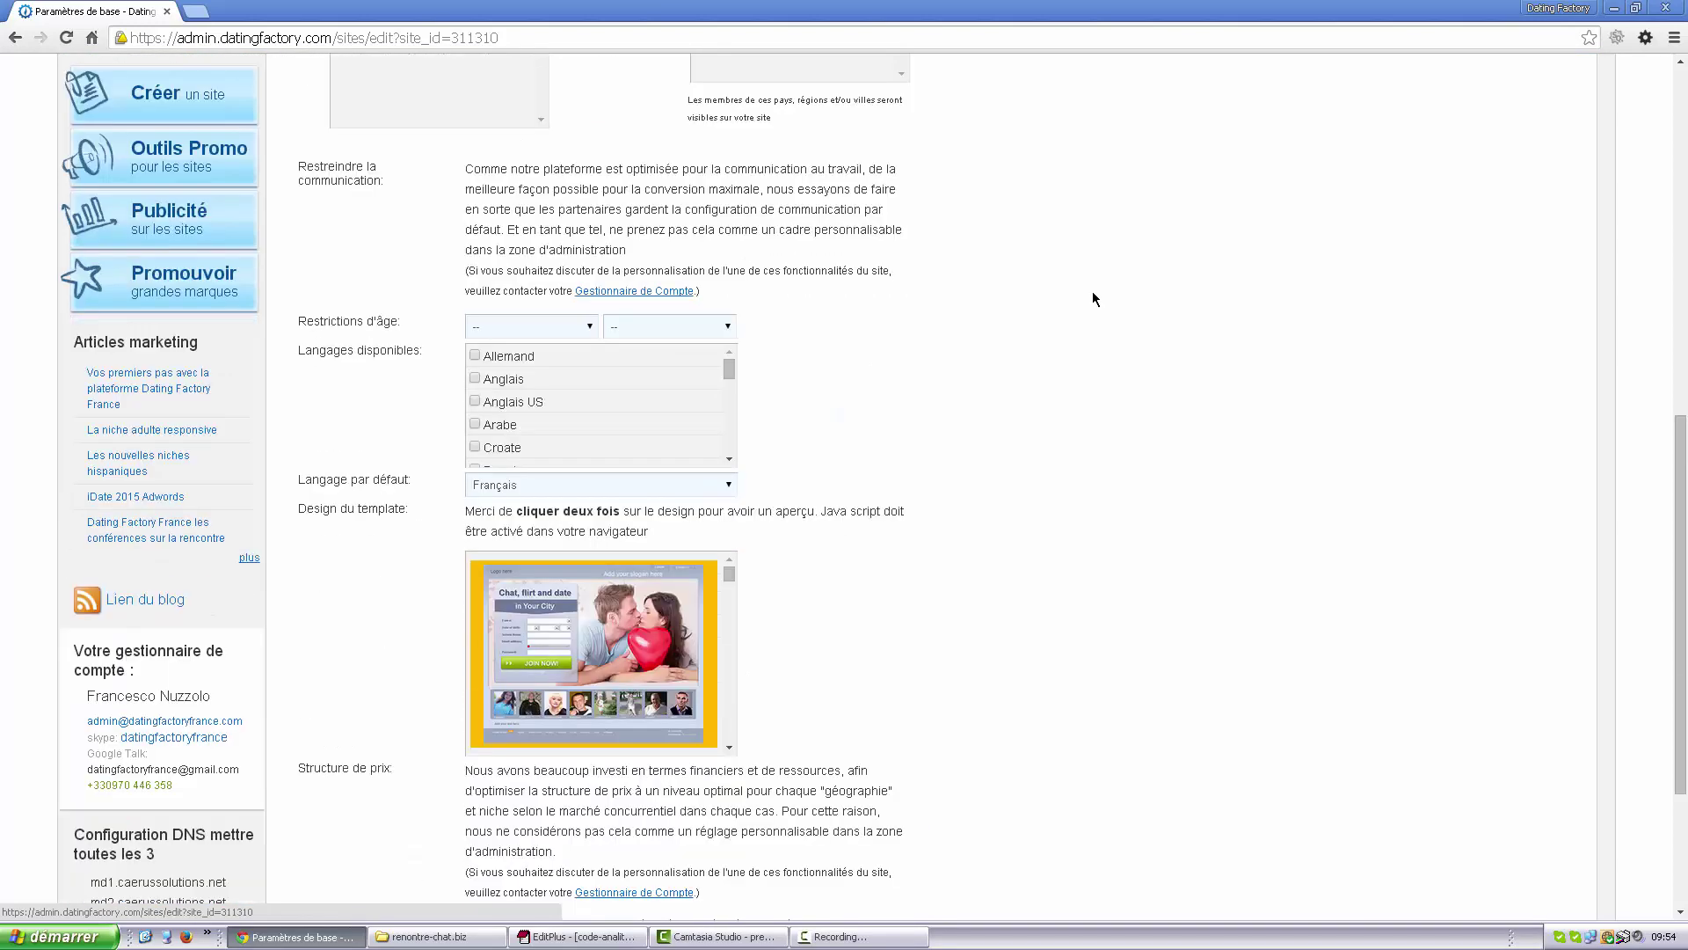
scroll(730, 366, down, 5)
scroll(729, 366, up, 5)
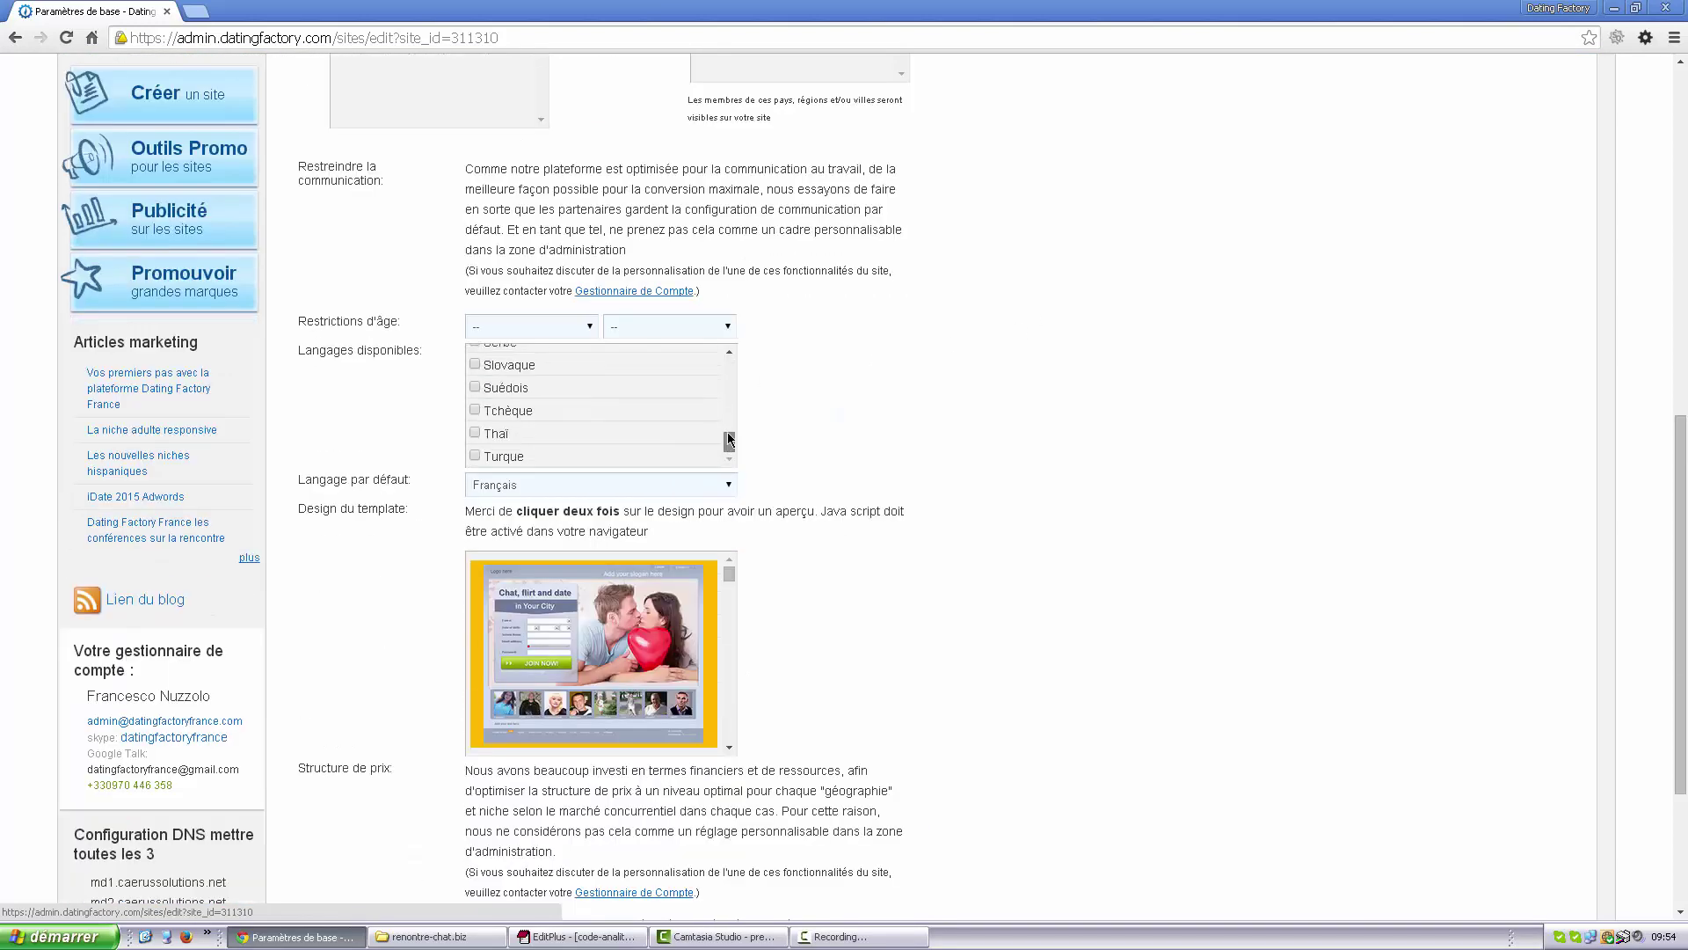
scroll(854, 421, down, 2)
mouse_move(730, 406)
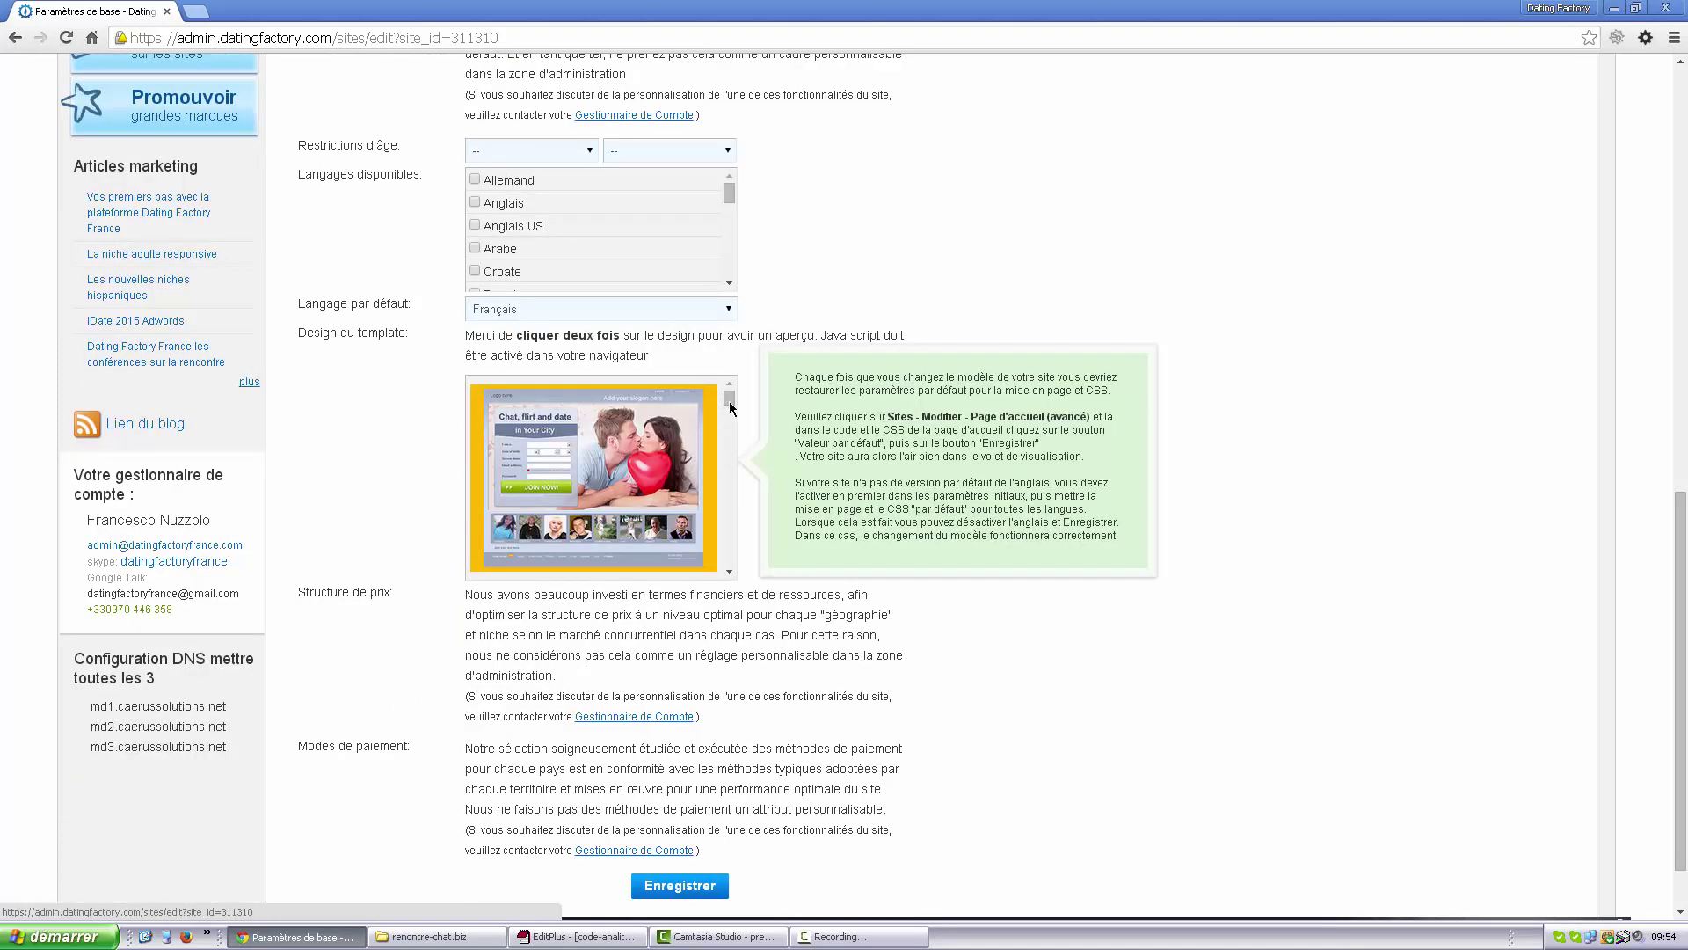
scroll(733, 421, down, 5)
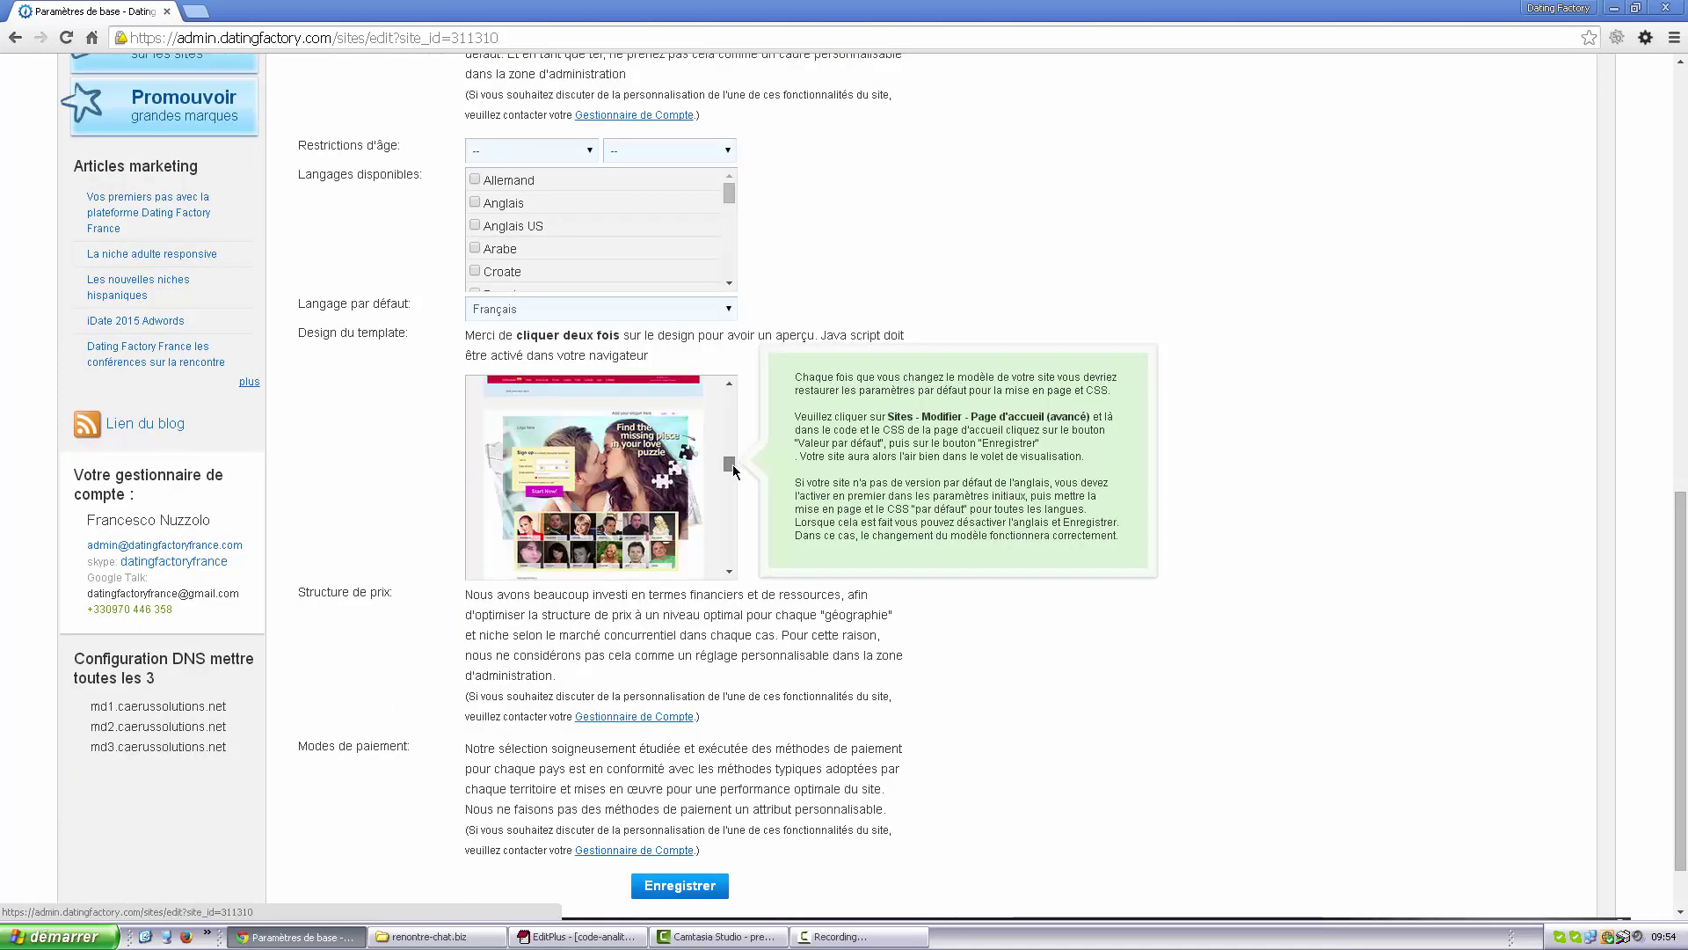
scroll(730, 501, up, 5)
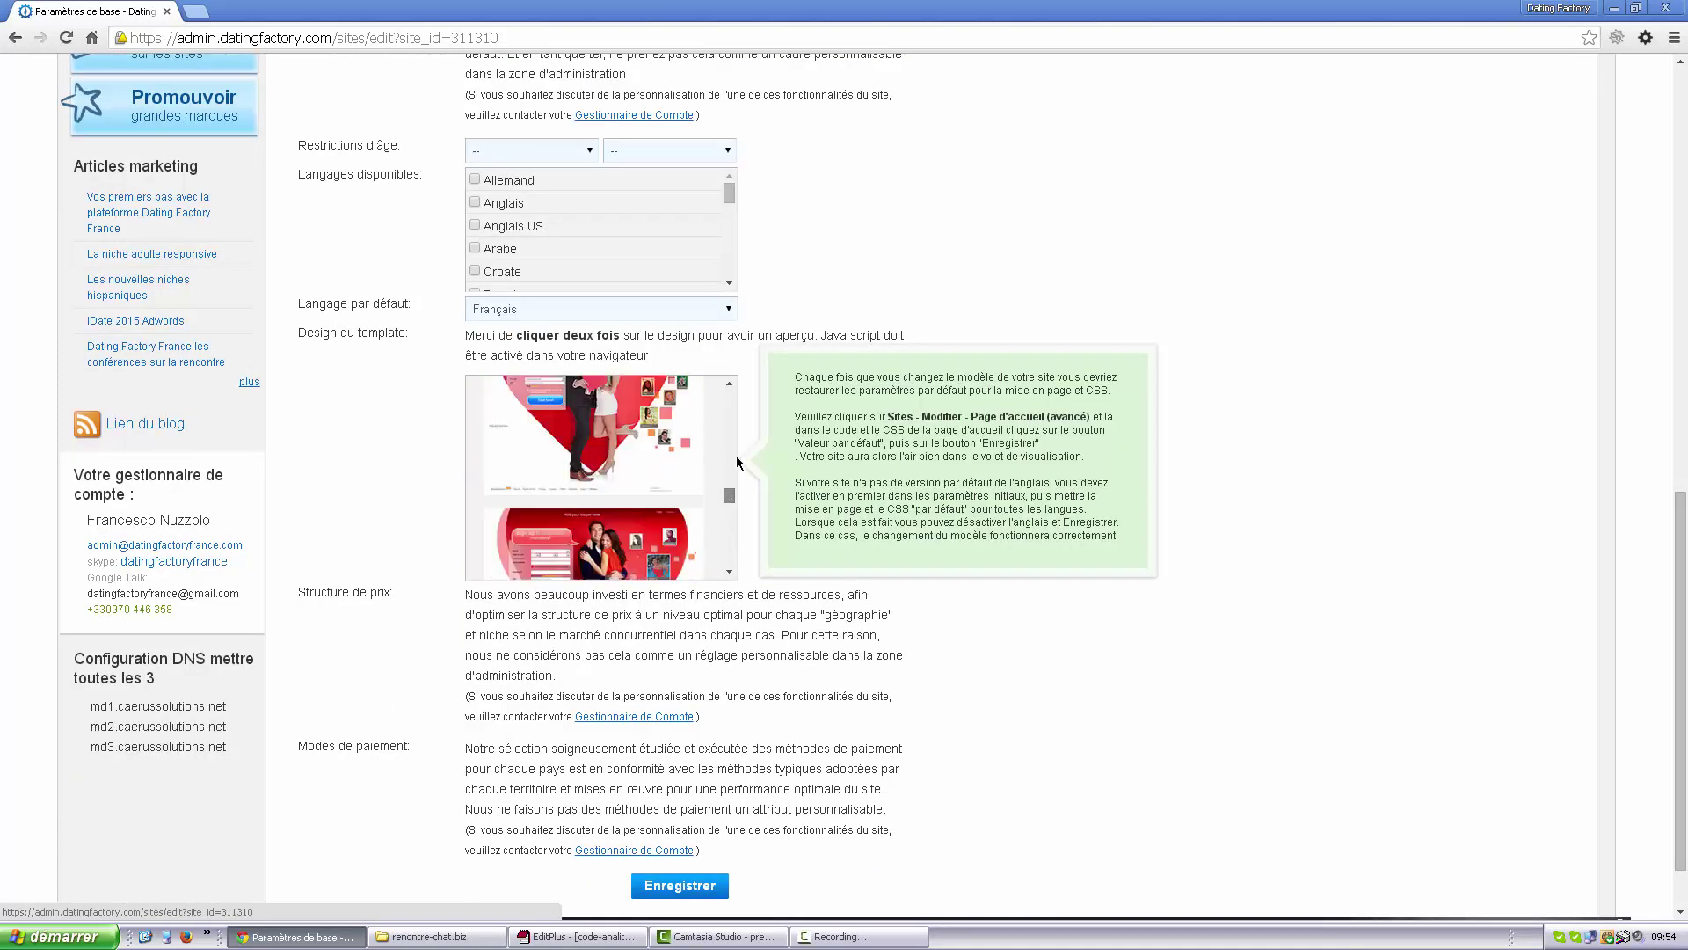
scroll(920, 295, up, 6)
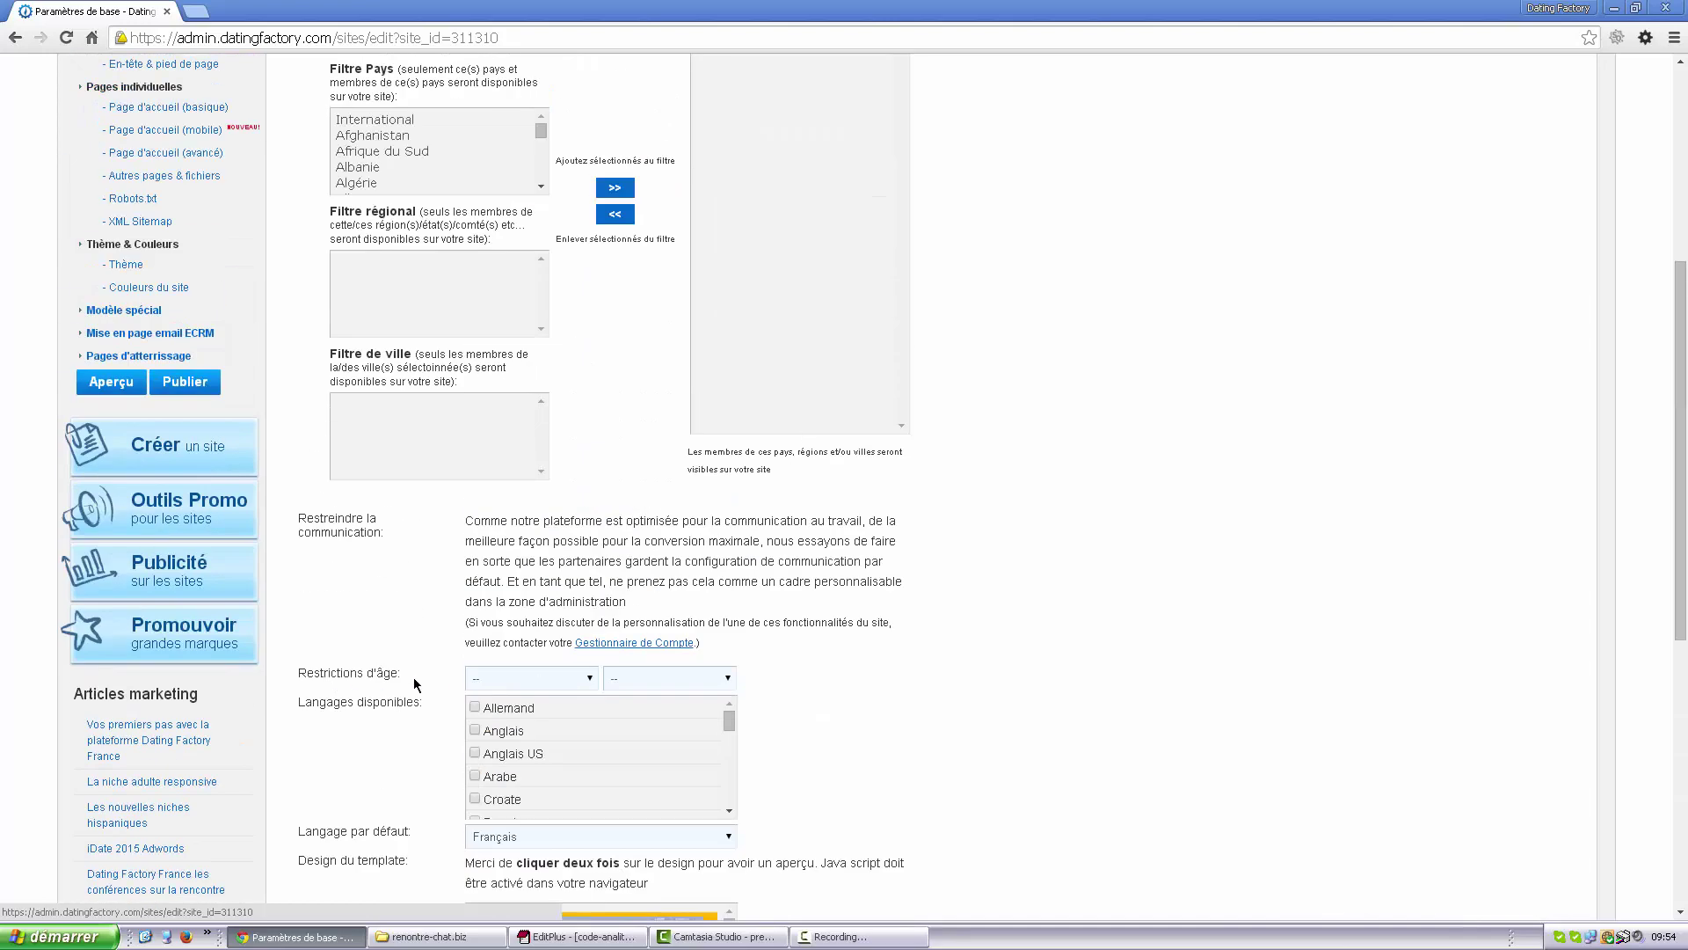
scroll(992, 546, up, 5)
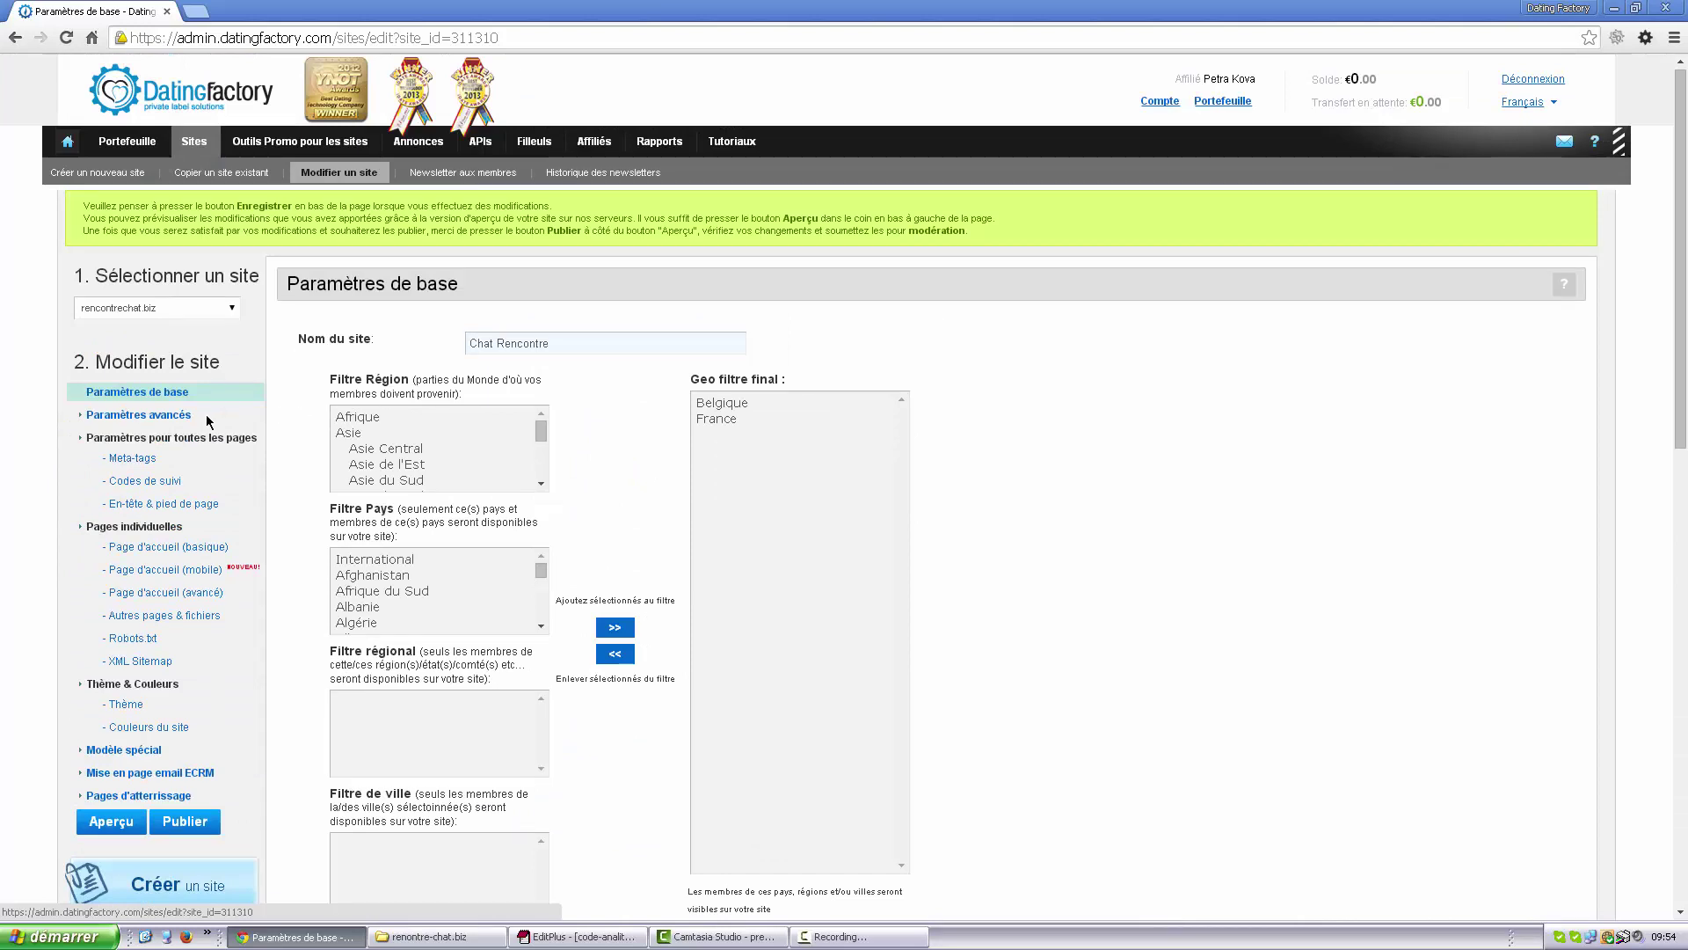
View the site's advanced settings, and examine the title and META tags on the Meta-tags page.
click(157, 419)
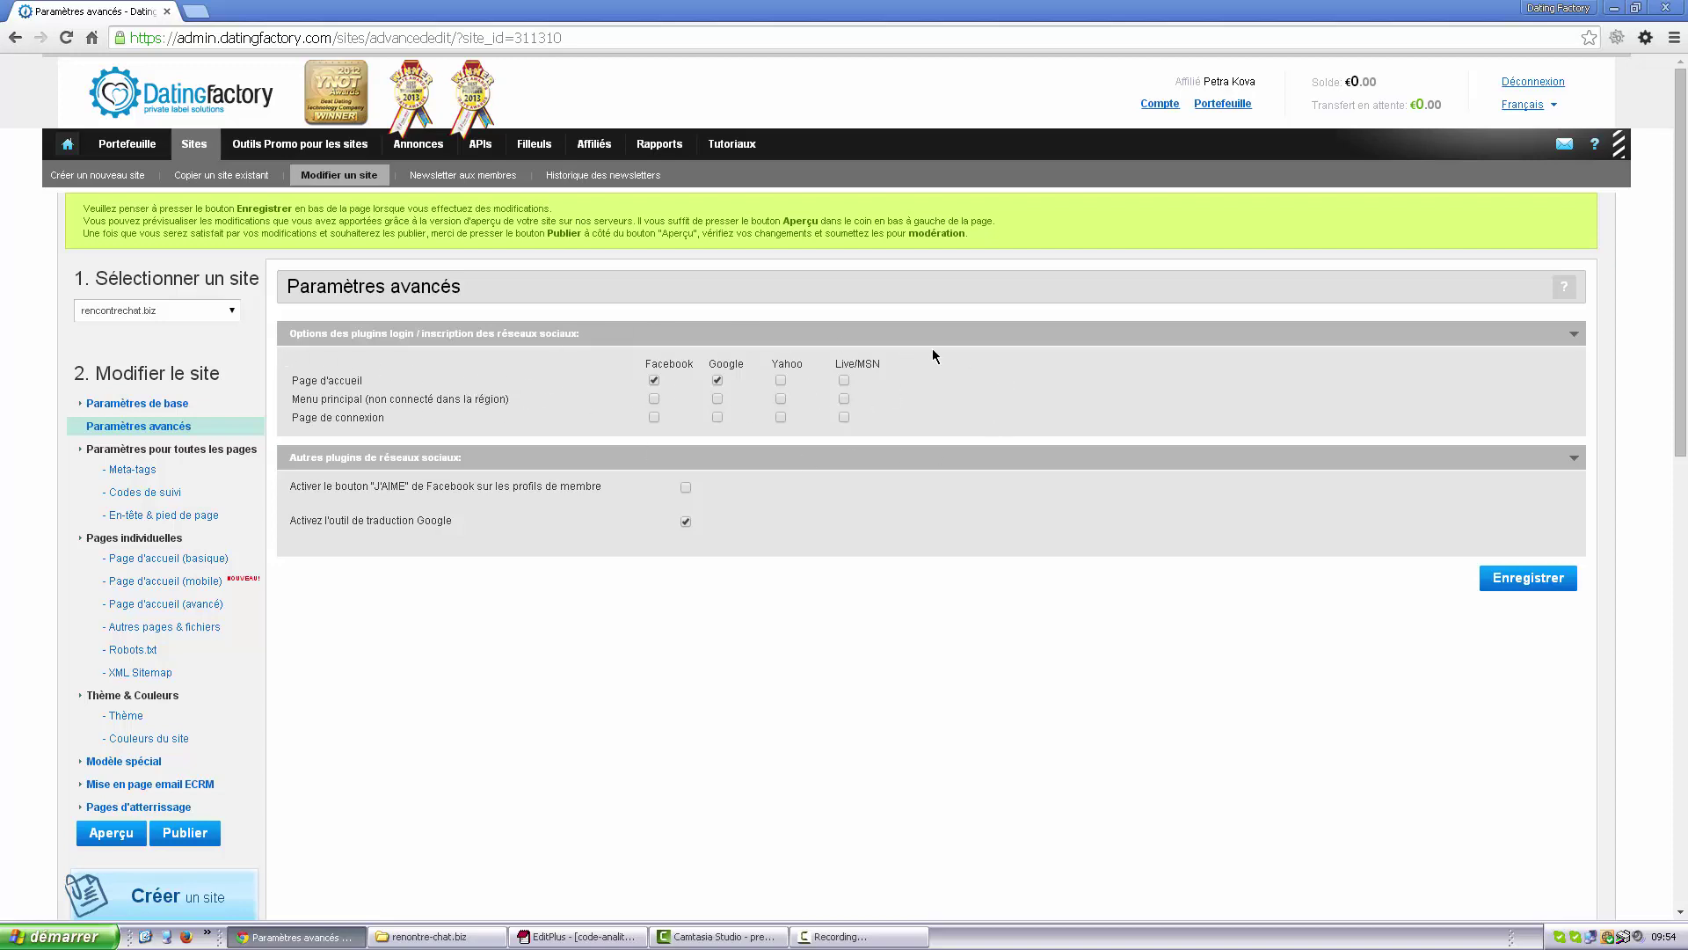
click(146, 473)
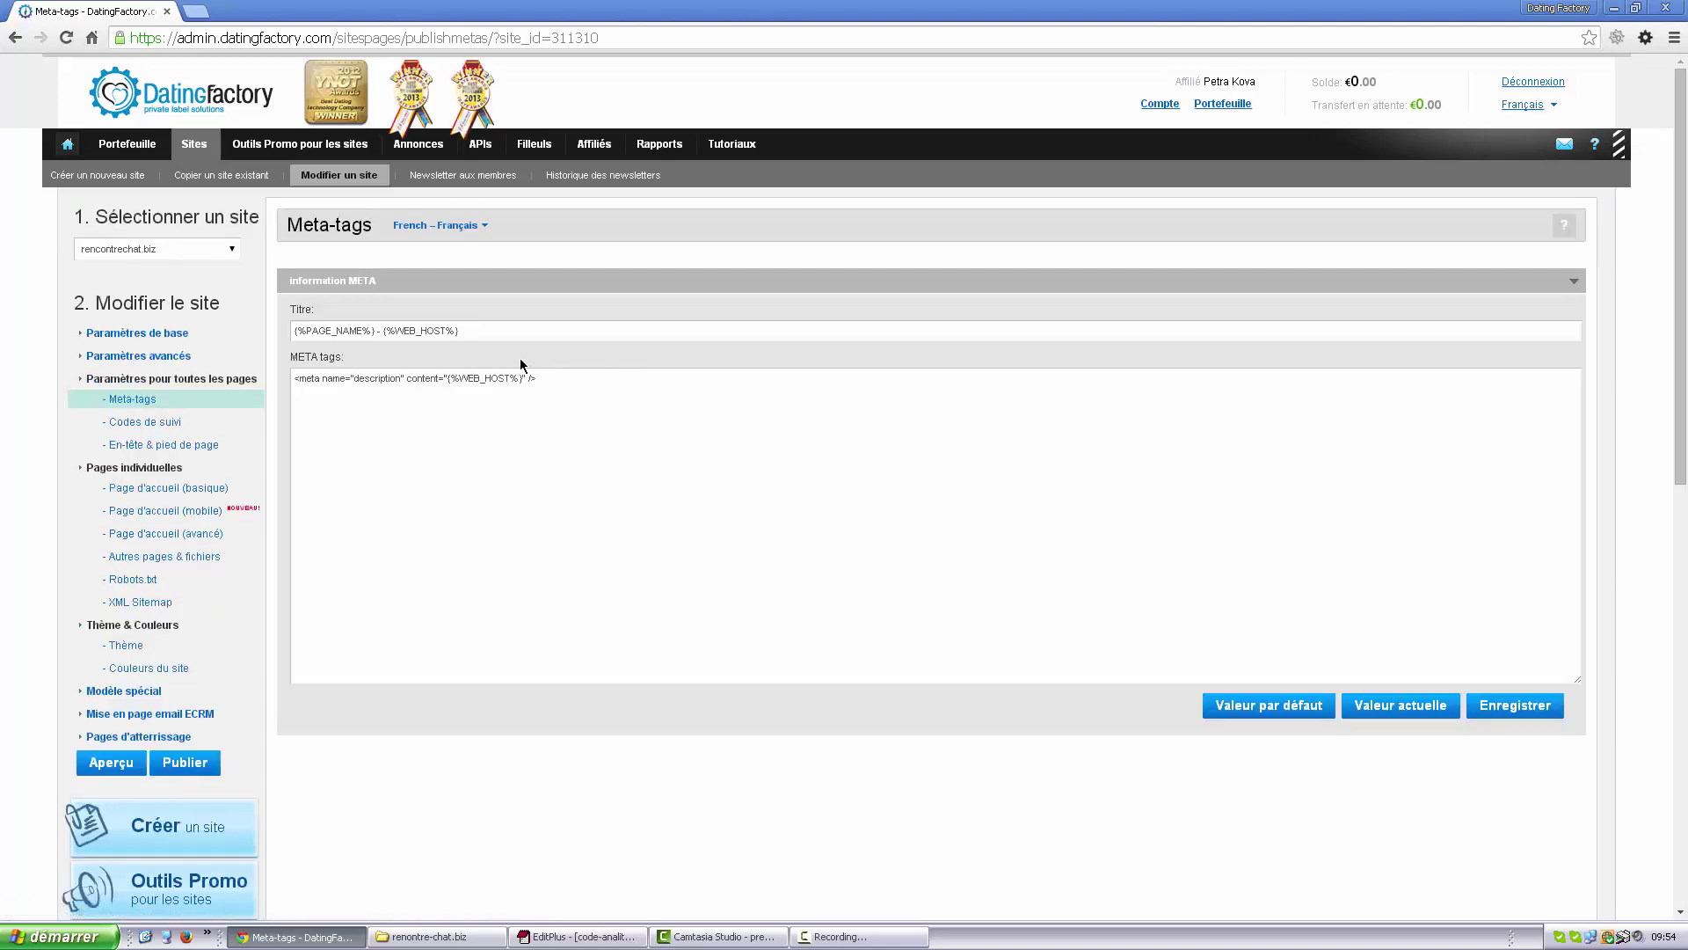
click(478, 332)
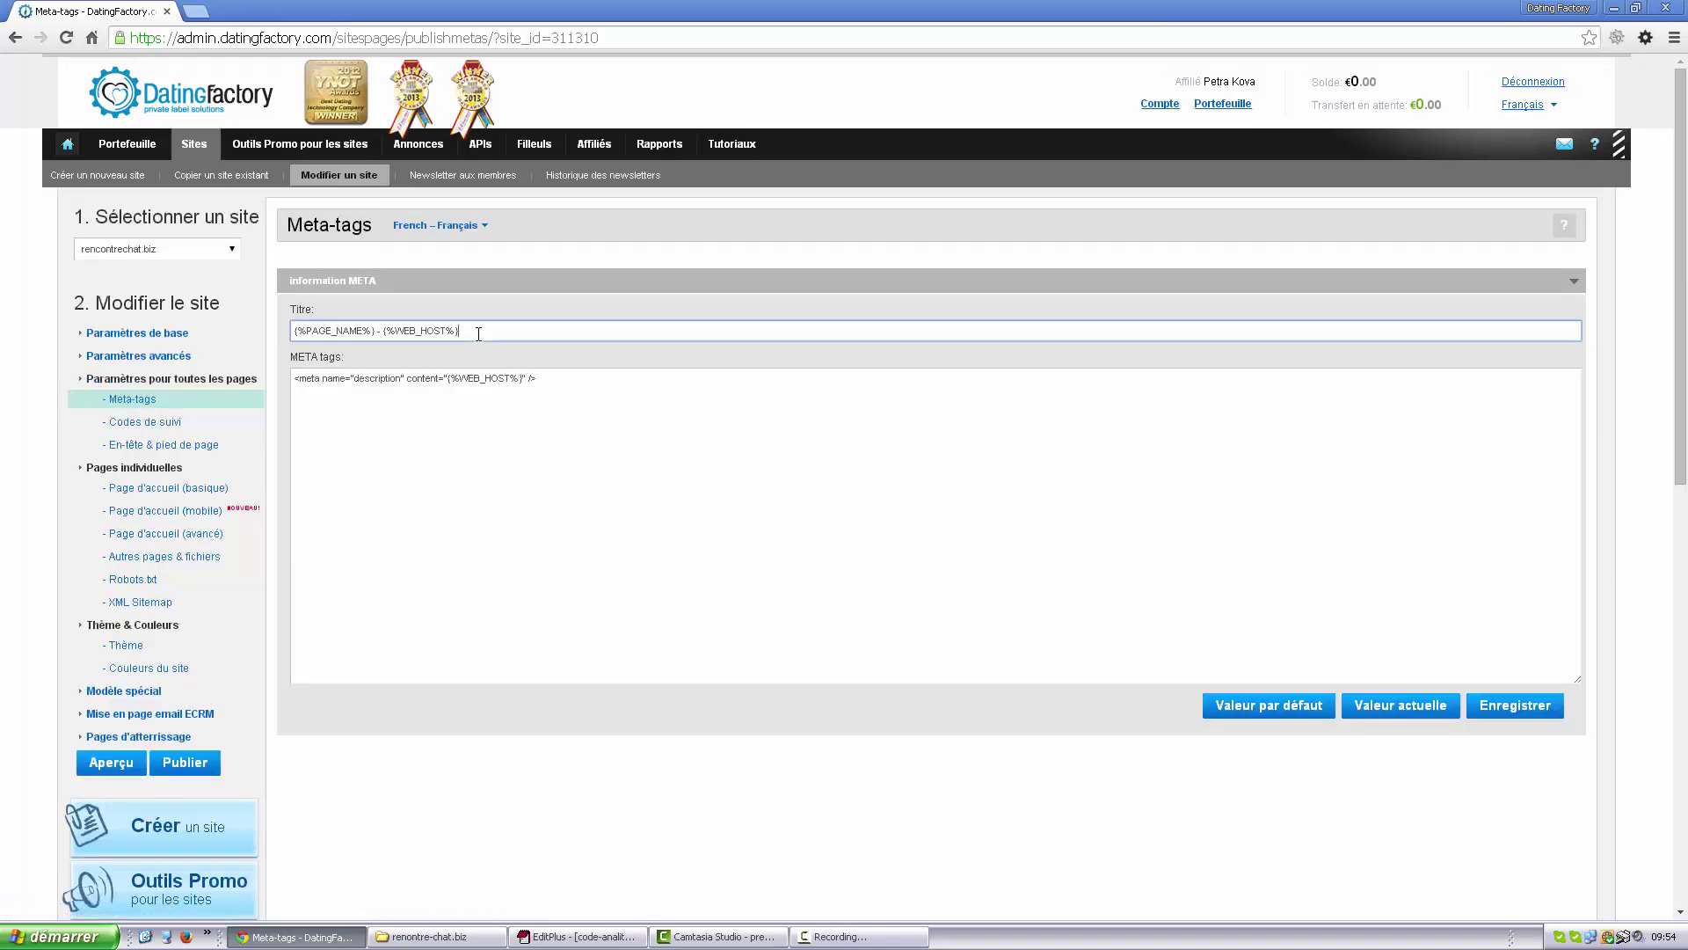
drag(475, 332, 275, 333)
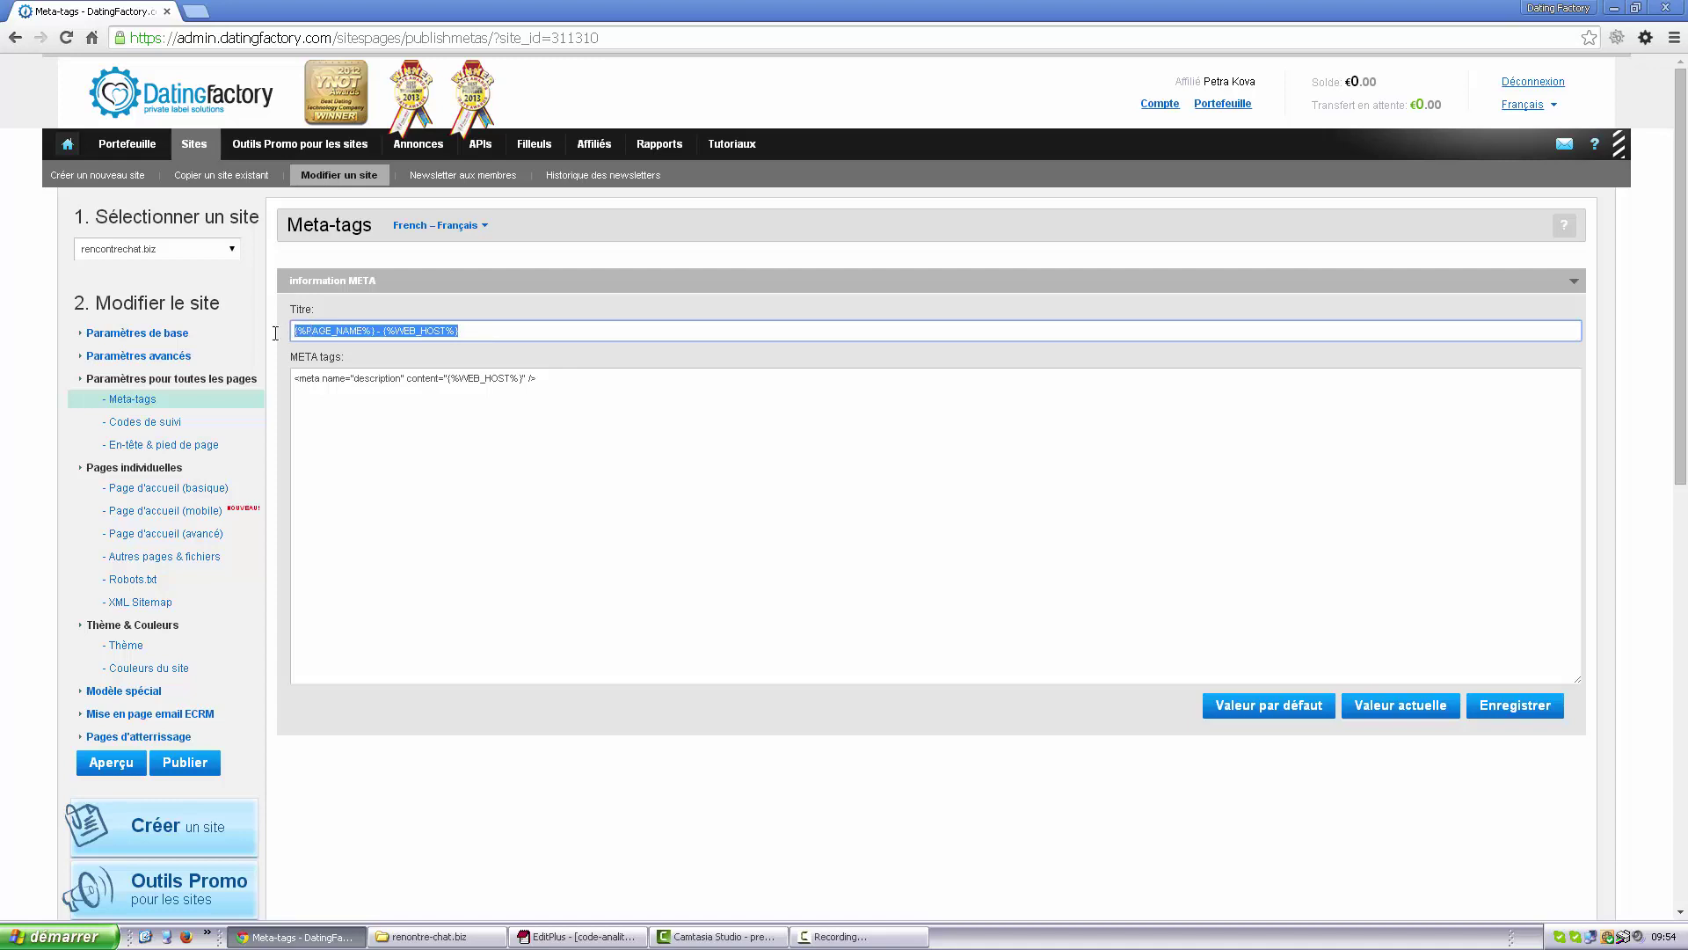
click(512, 325)
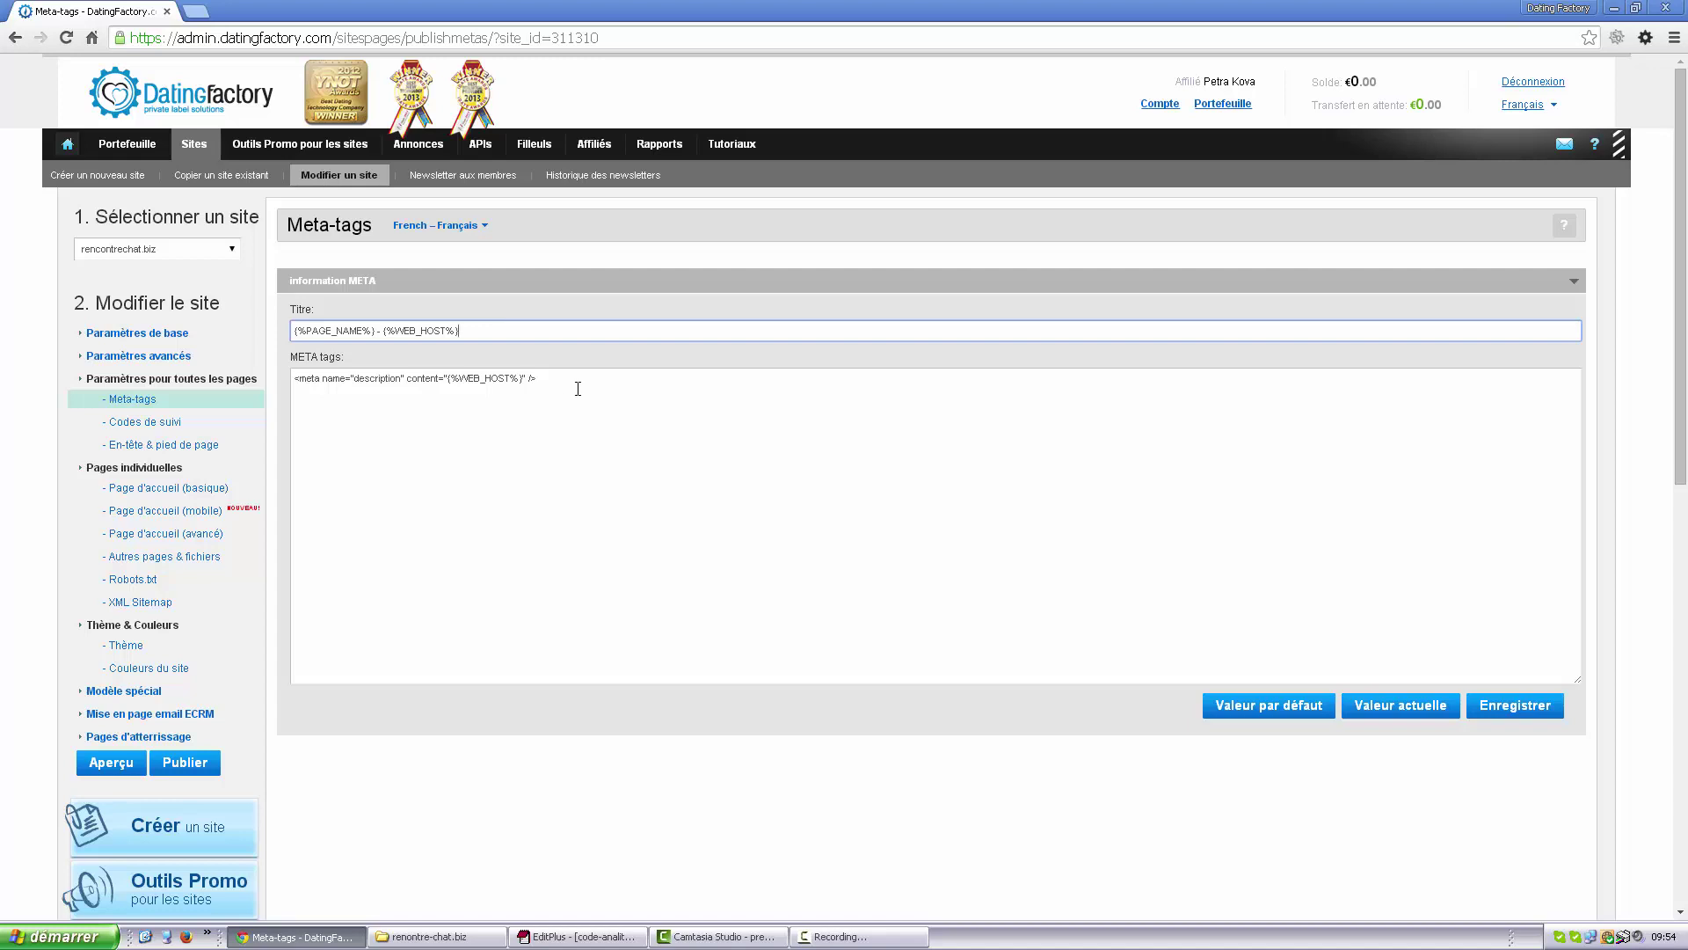
drag(576, 377, 266, 392)
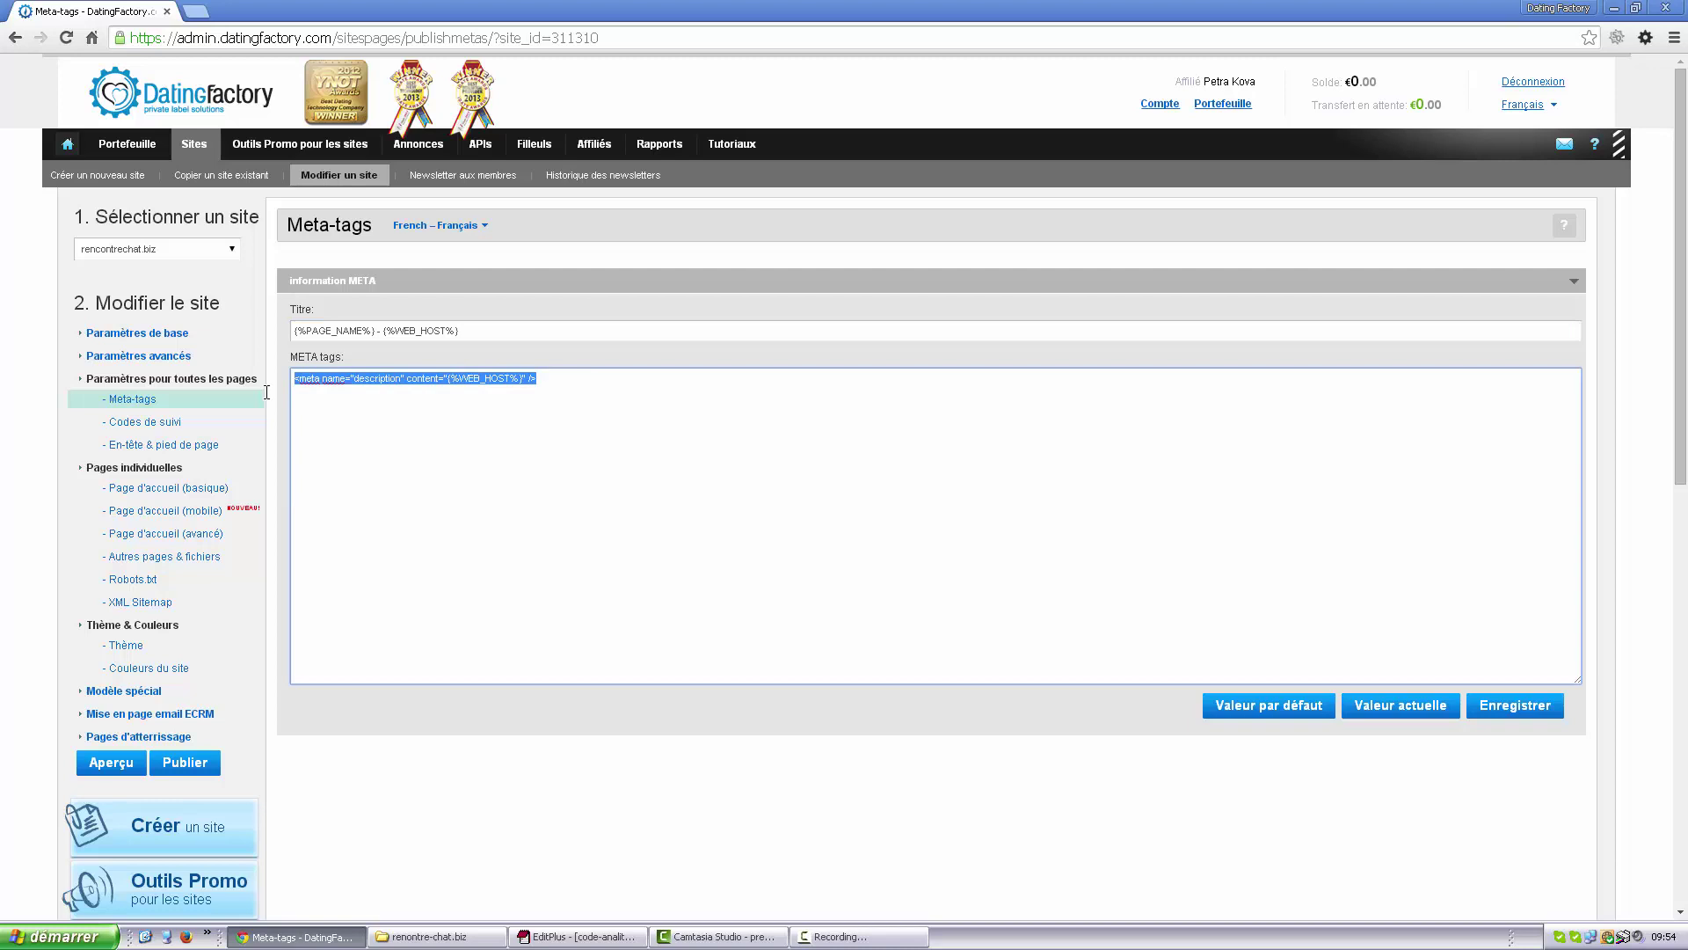
Duplicate the description meta tag onto a new line in the META tags field.
click(587, 376)
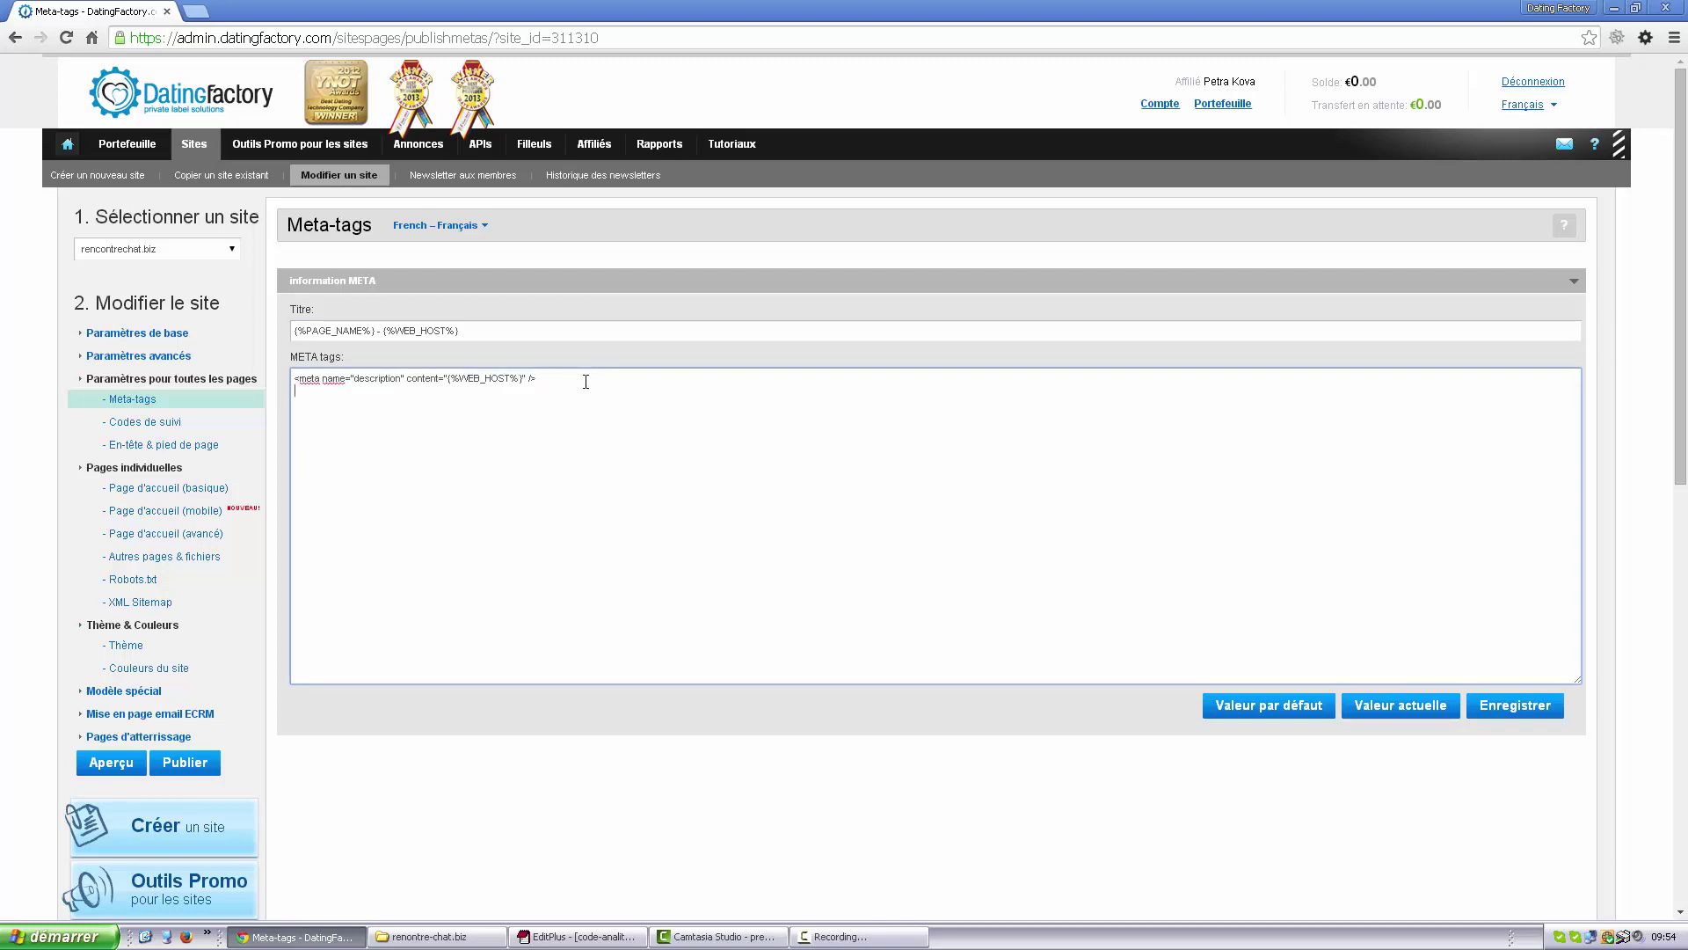
key(Return)
drag(546, 374, 230, 383)
key(ctrl+c)
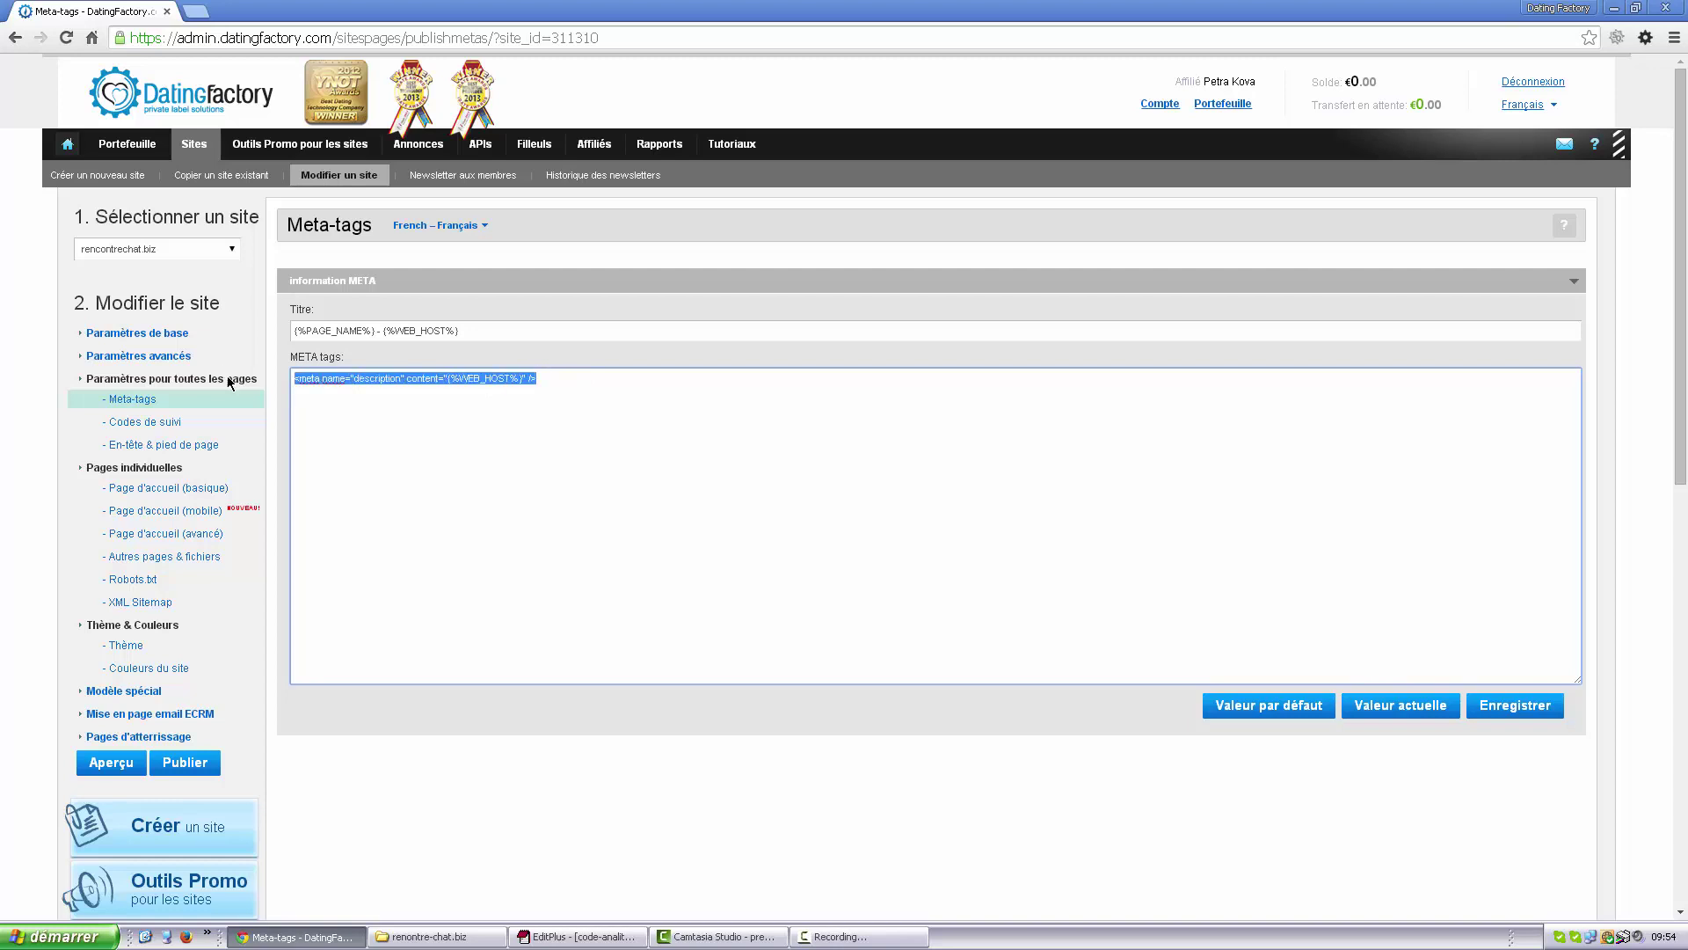
click(552, 379)
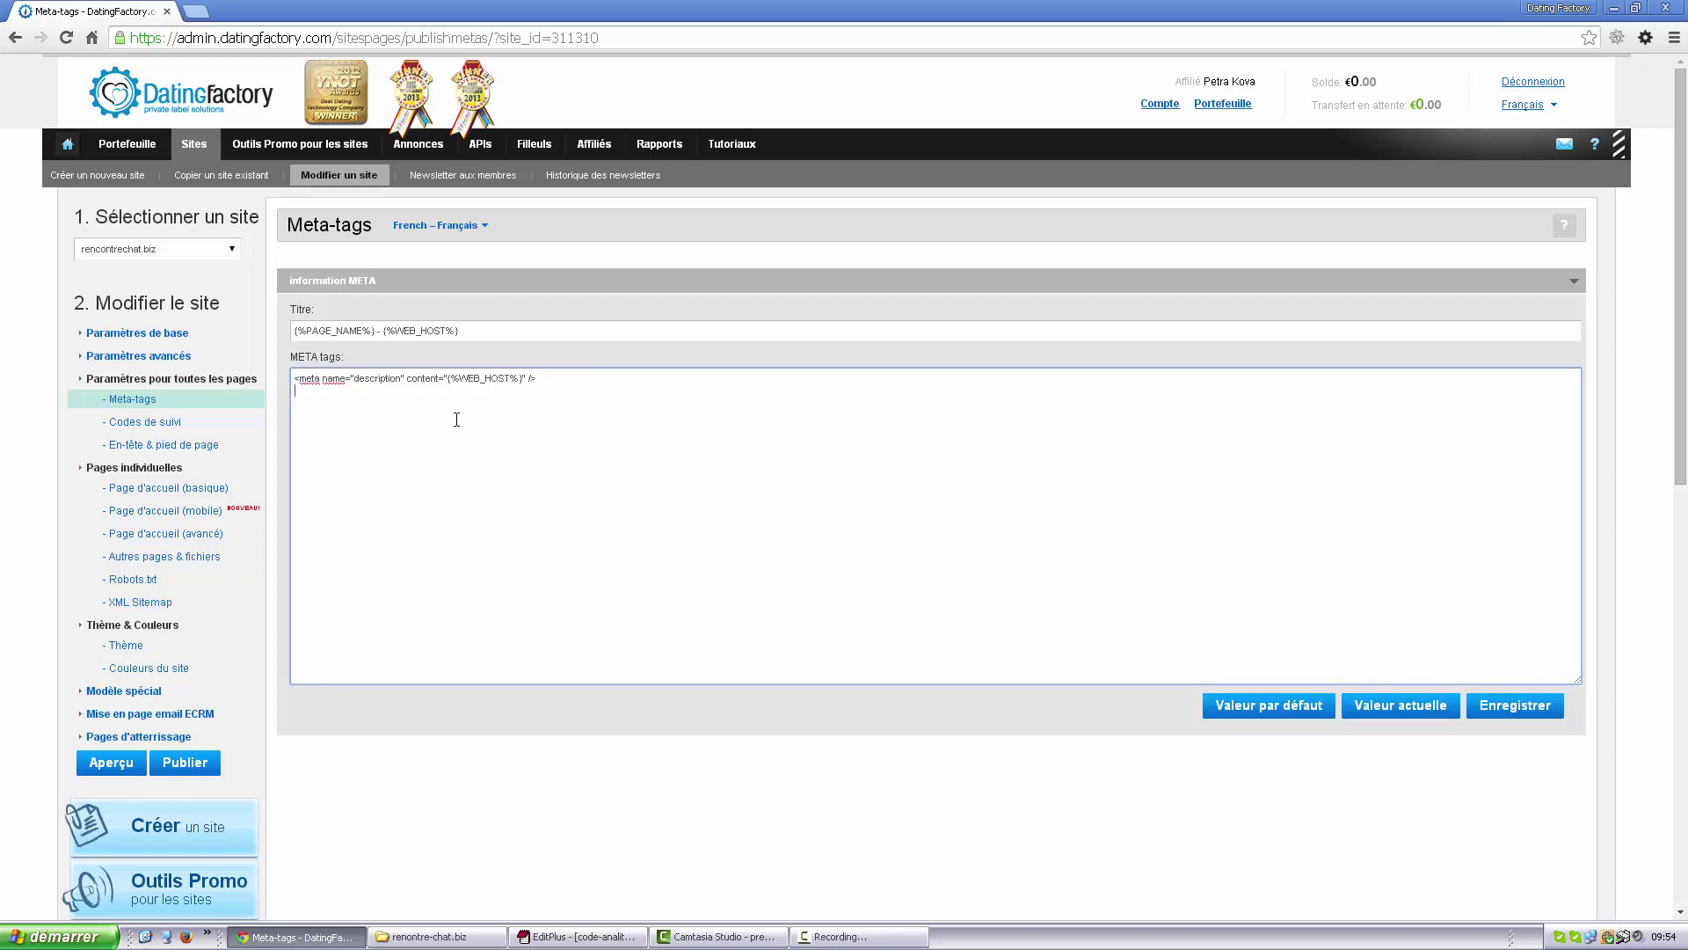
key(ctrl+v)
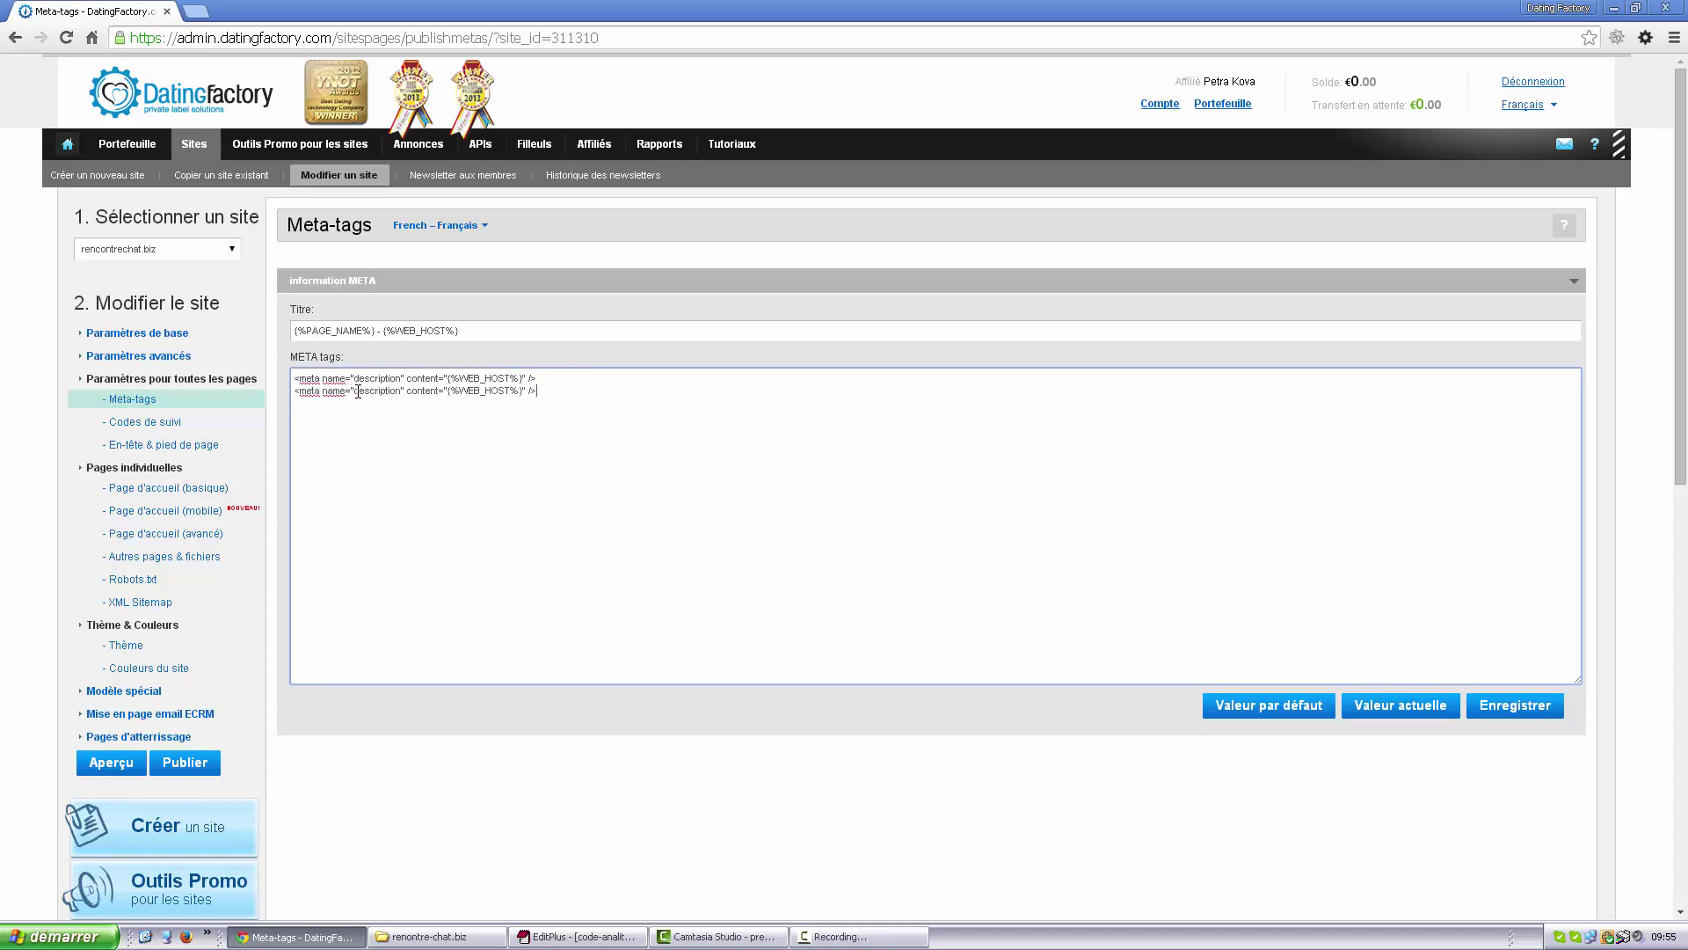
Change the name attribute of the second meta tag to "keyword".
mouse_move(360, 389)
mouse_down()
mouse_move(399, 383)
mouse_move(353, 391)
mouse_up()
key(BackSpace)
text(keyword)
Set the keyword tag's content to "rencontre chat, tchat, rencontre célibataire" and save the meta-tags.
drag(439, 390, 513, 386)
key(BackSpace)
text(rencontre chat, tchat, rencontre célibait)
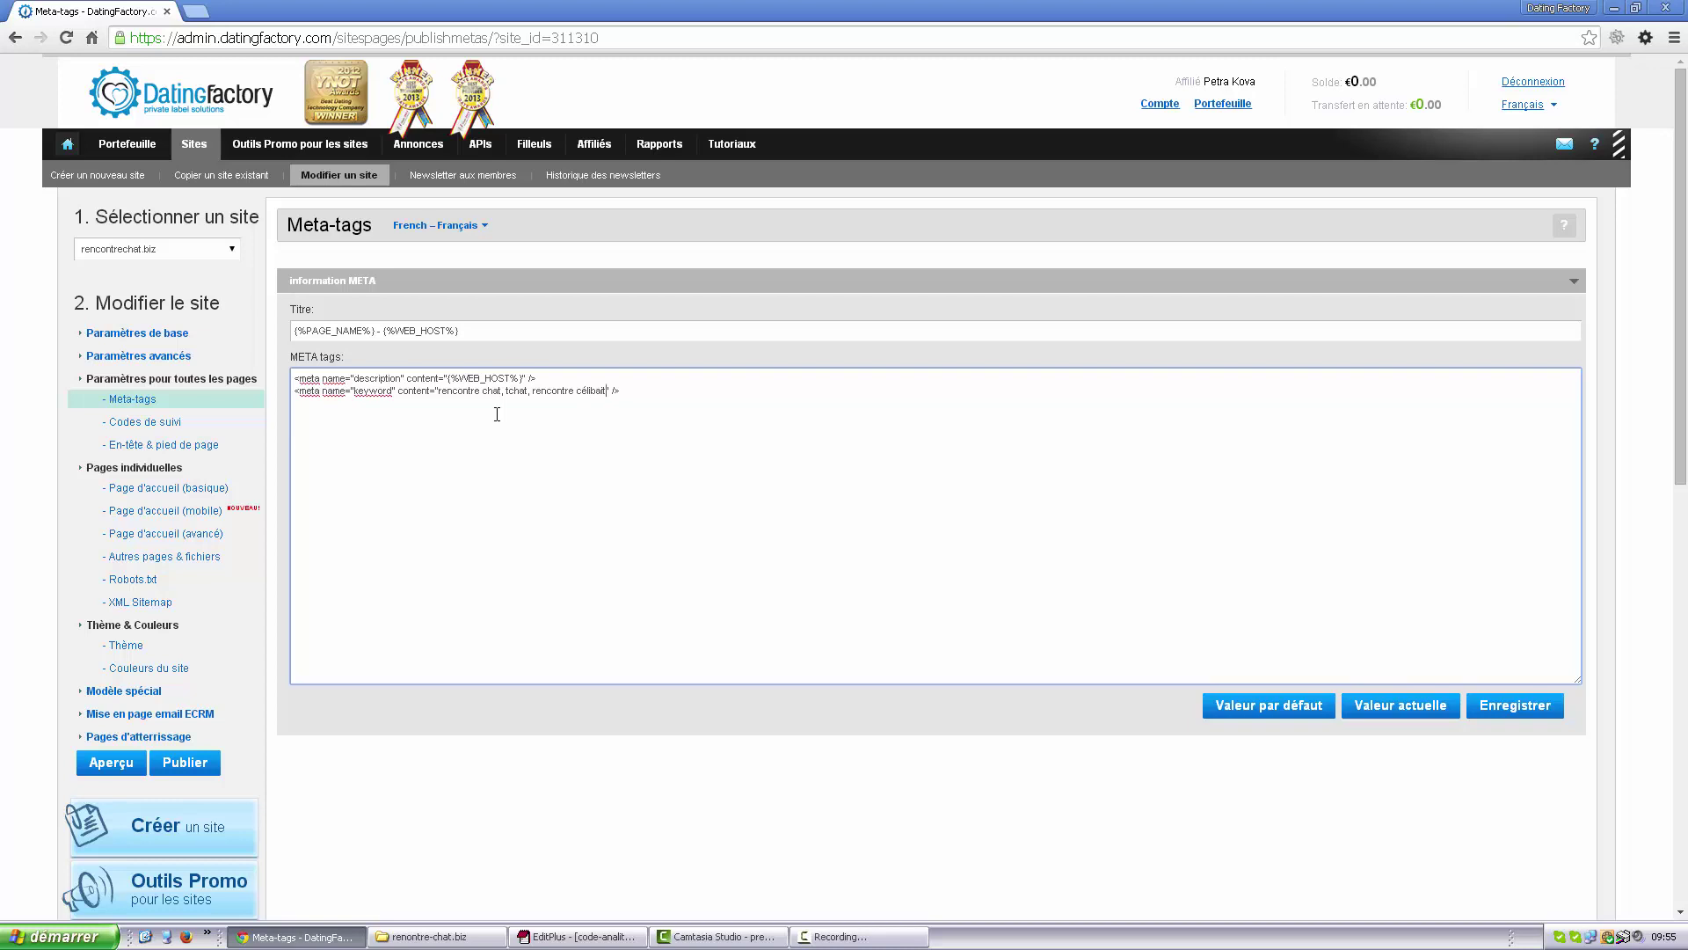
text(aire,)
right_click(613, 393)
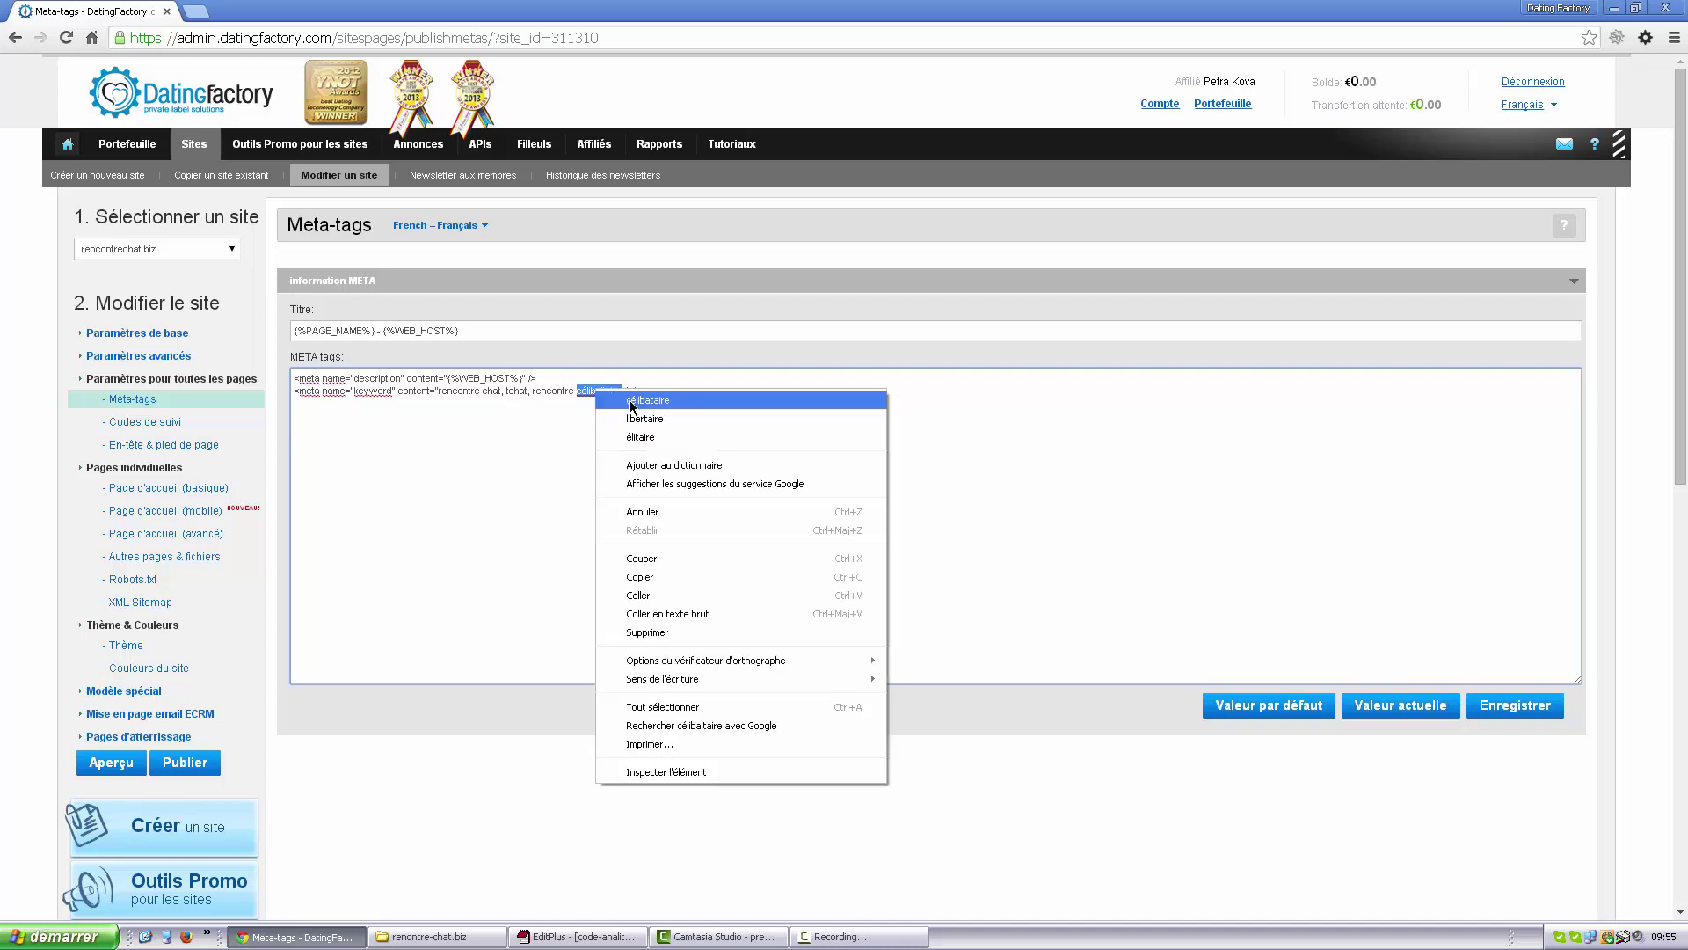
click(626, 400)
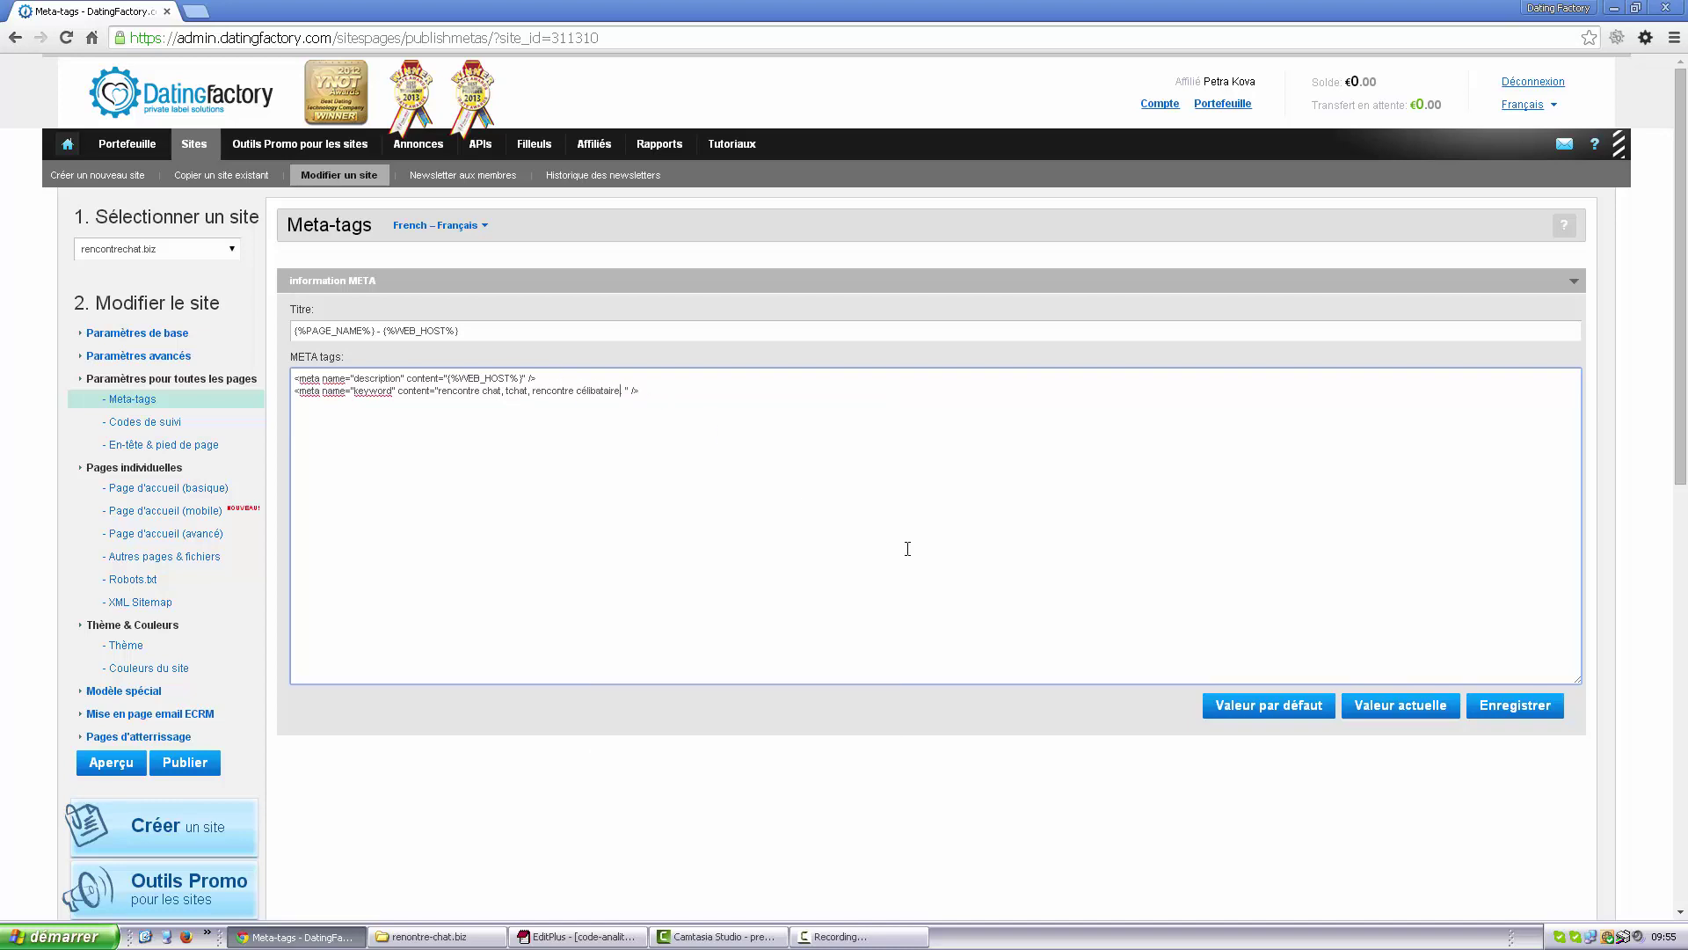
click(1514, 708)
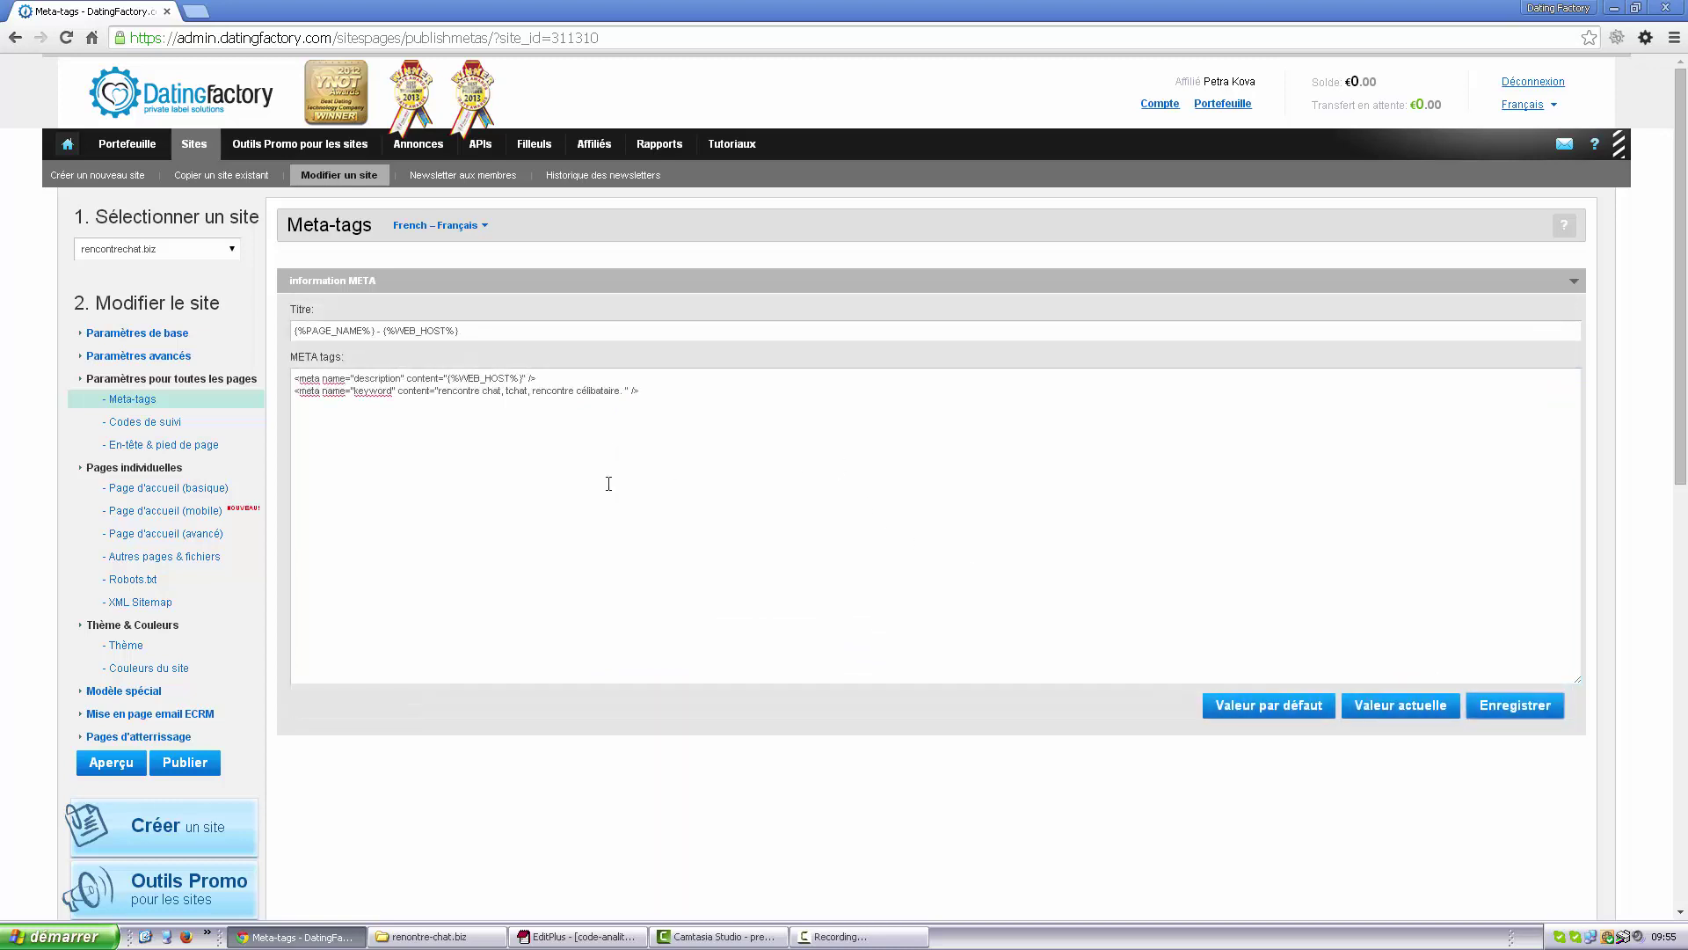
Review the Codes de suivi page's tracking code sections for registration attempts, registration, payment and all pages.
click(157, 401)
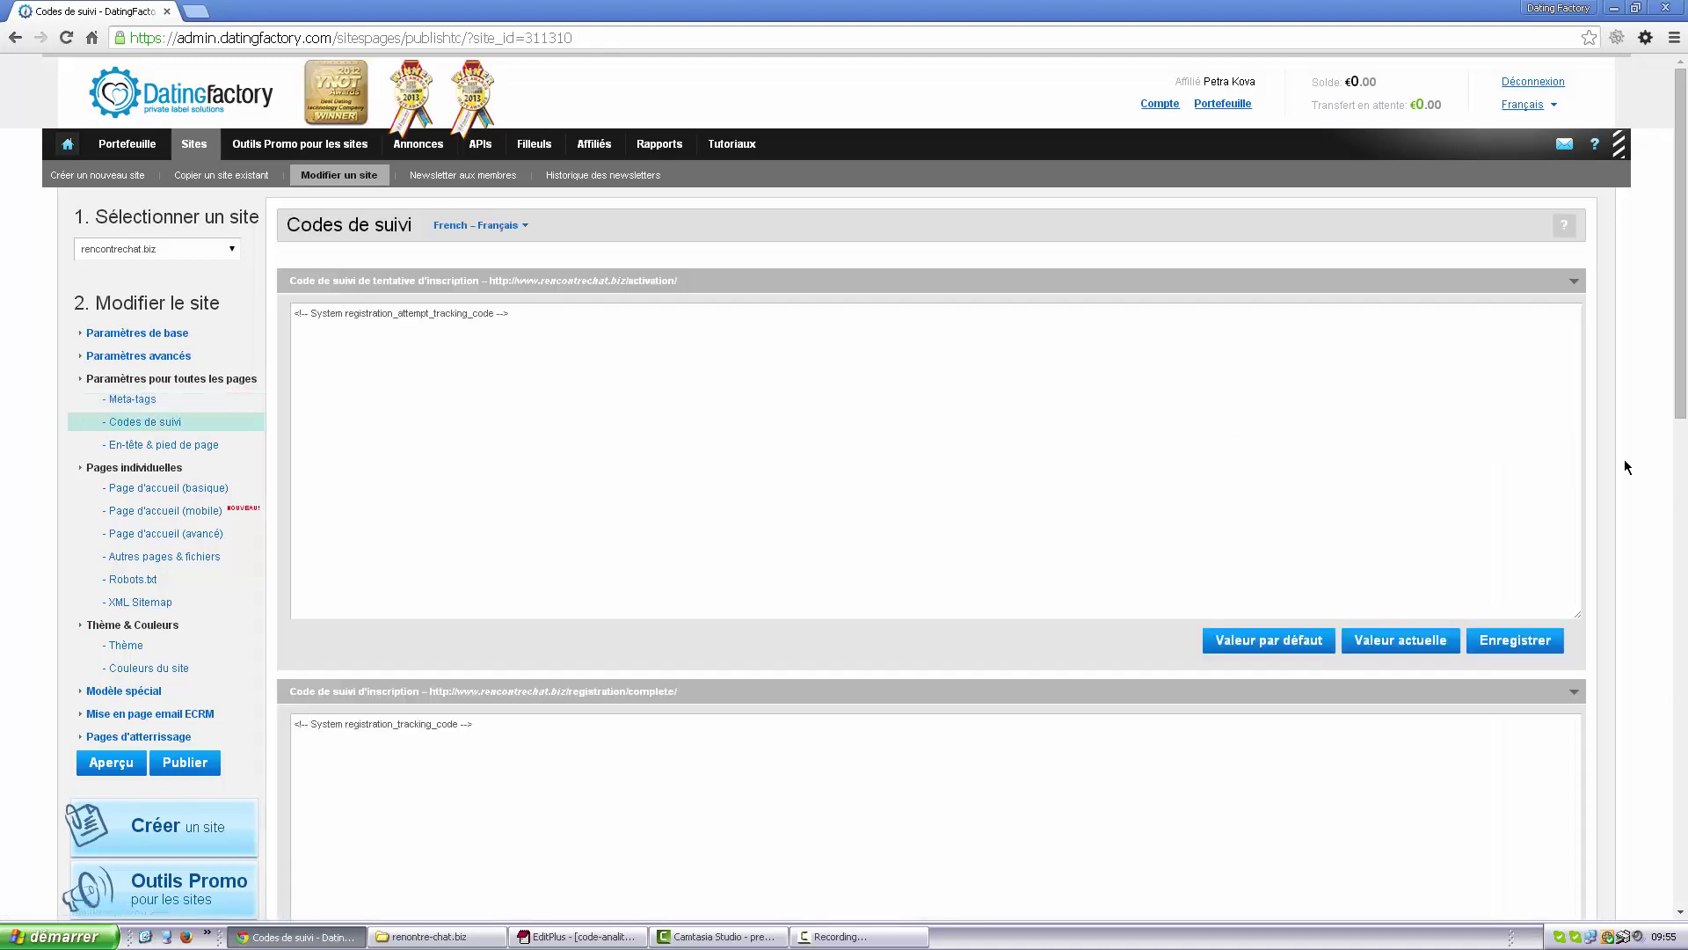
drag(1680, 268, 1660, 365)
scroll(1646, 550, down, 3)
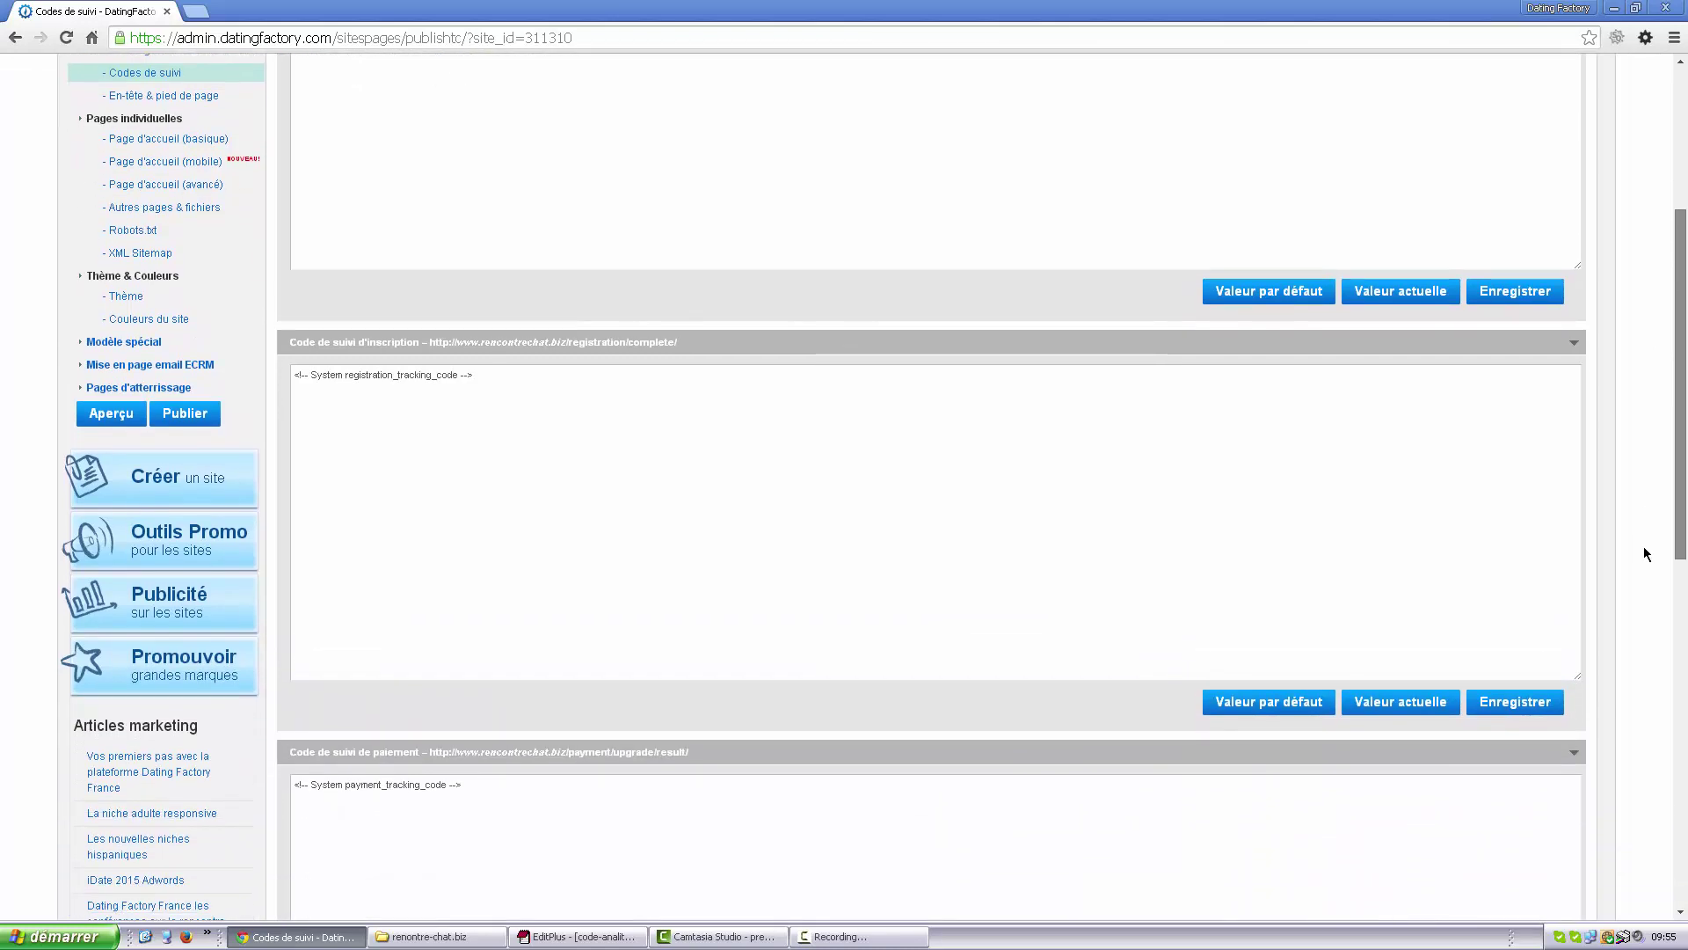
scroll(1643, 552, down, 10)
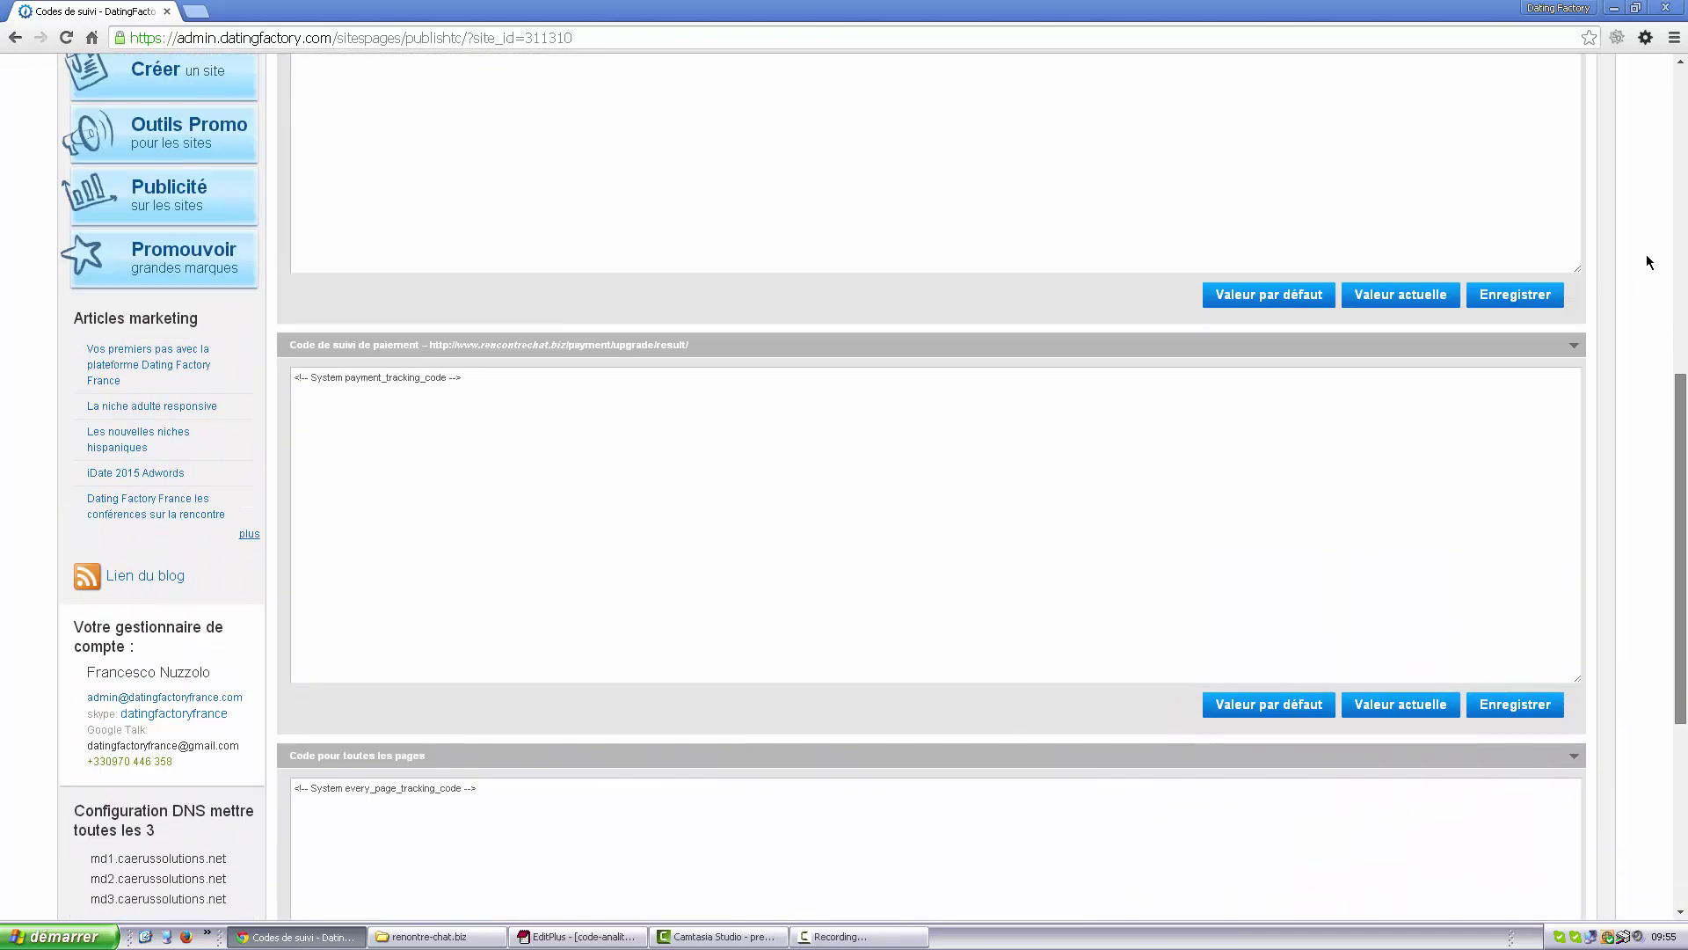
scroll(1650, 262, up, 20)
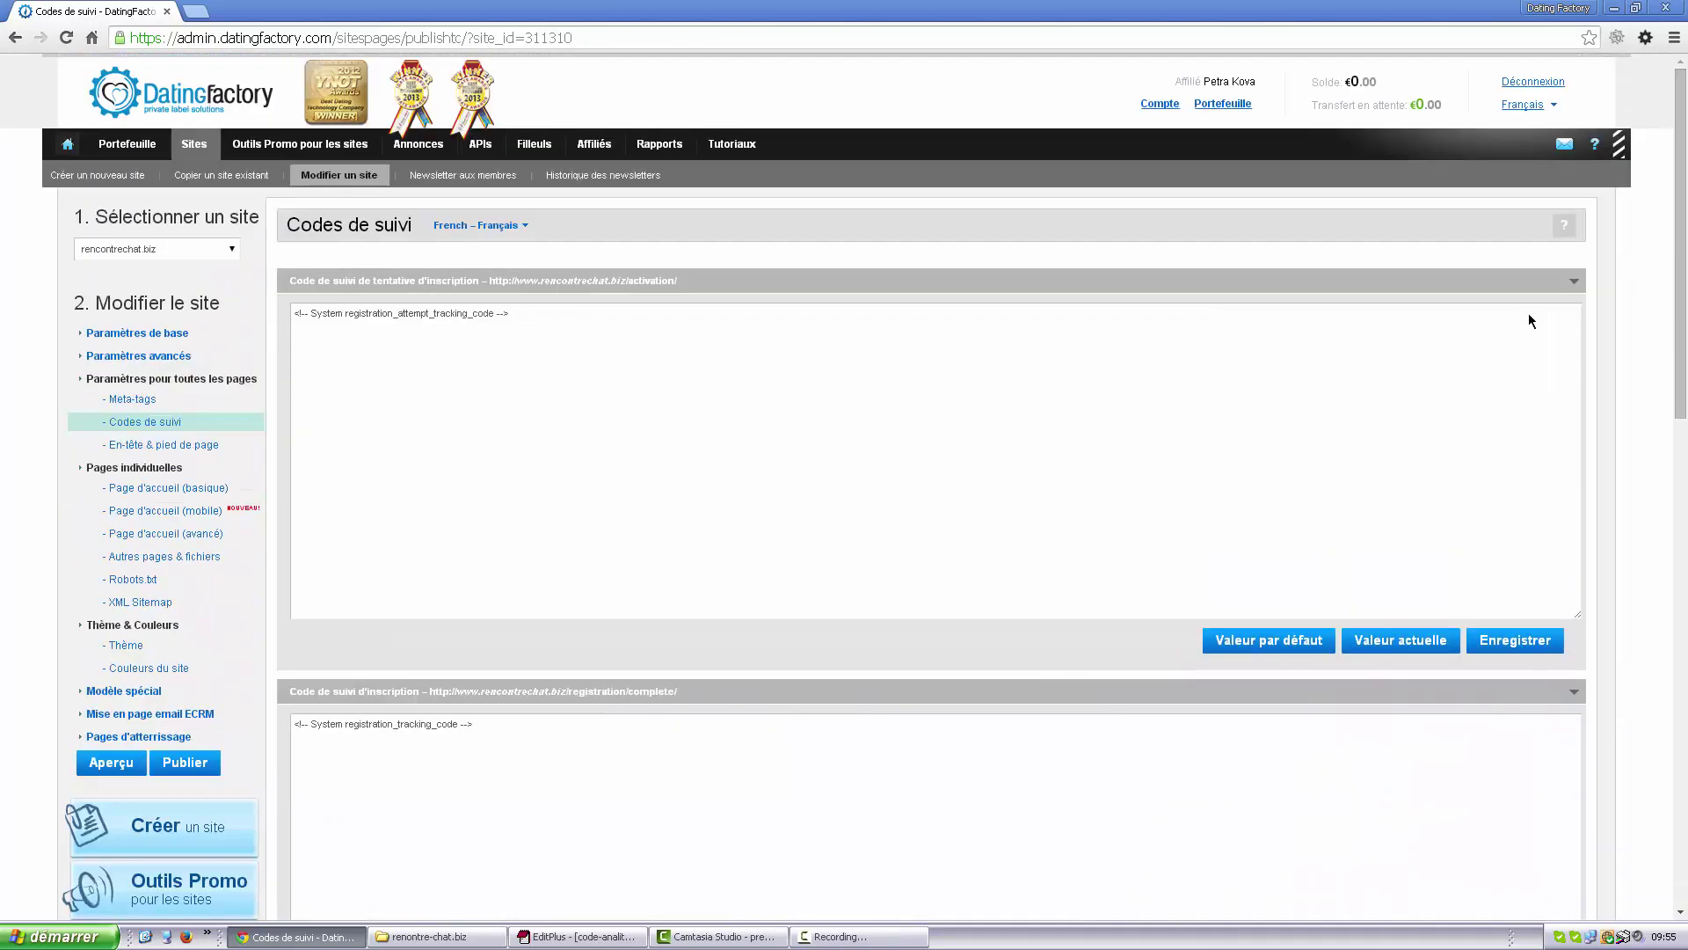
triple_click(627, 320)
click(468, 728)
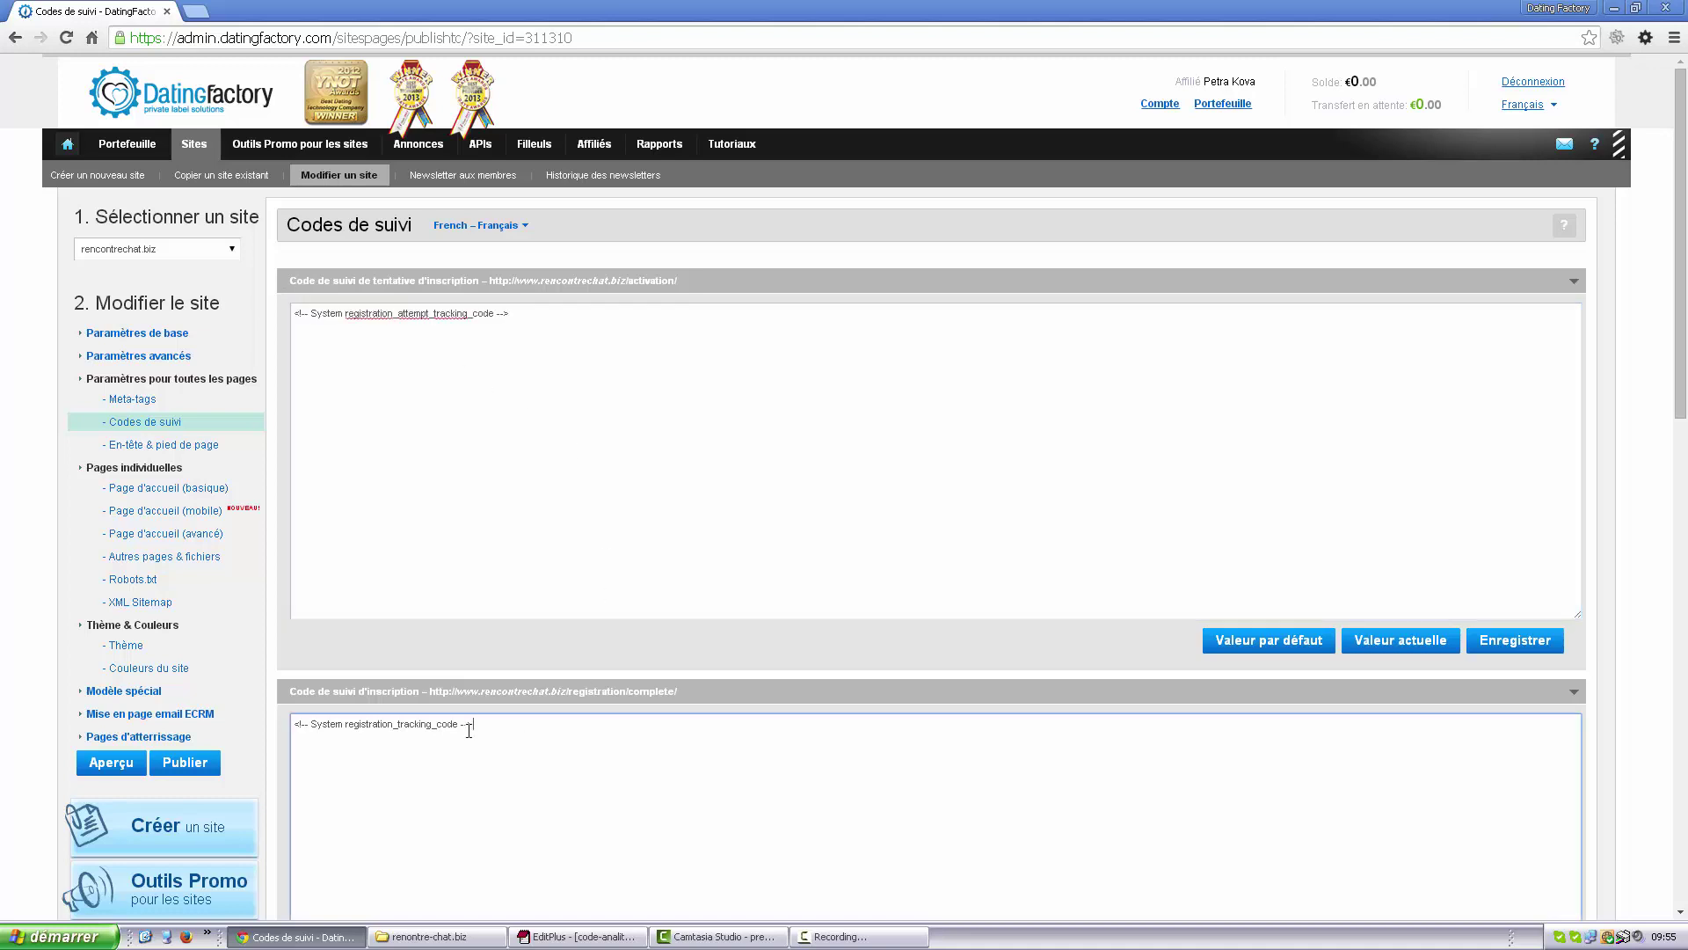
scroll(753, 585, down, 3)
scroll(753, 589, up, 3)
scroll(753, 588, down, 6)
scroll(718, 436, up, 5)
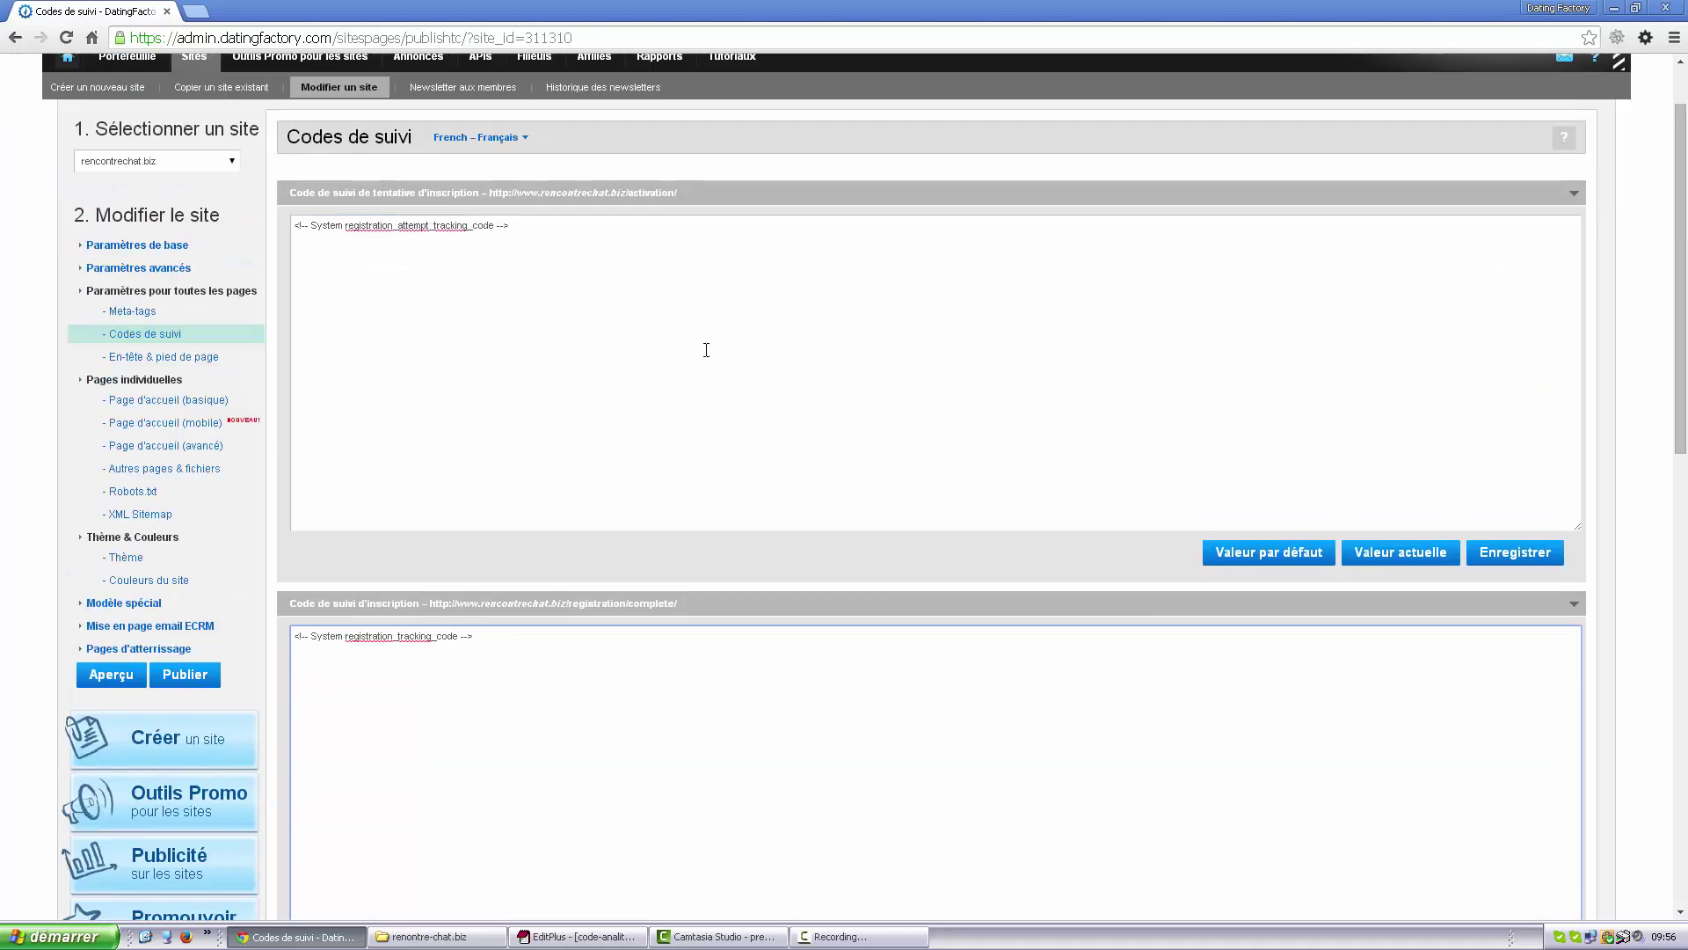
scroll(706, 350, up, 1)
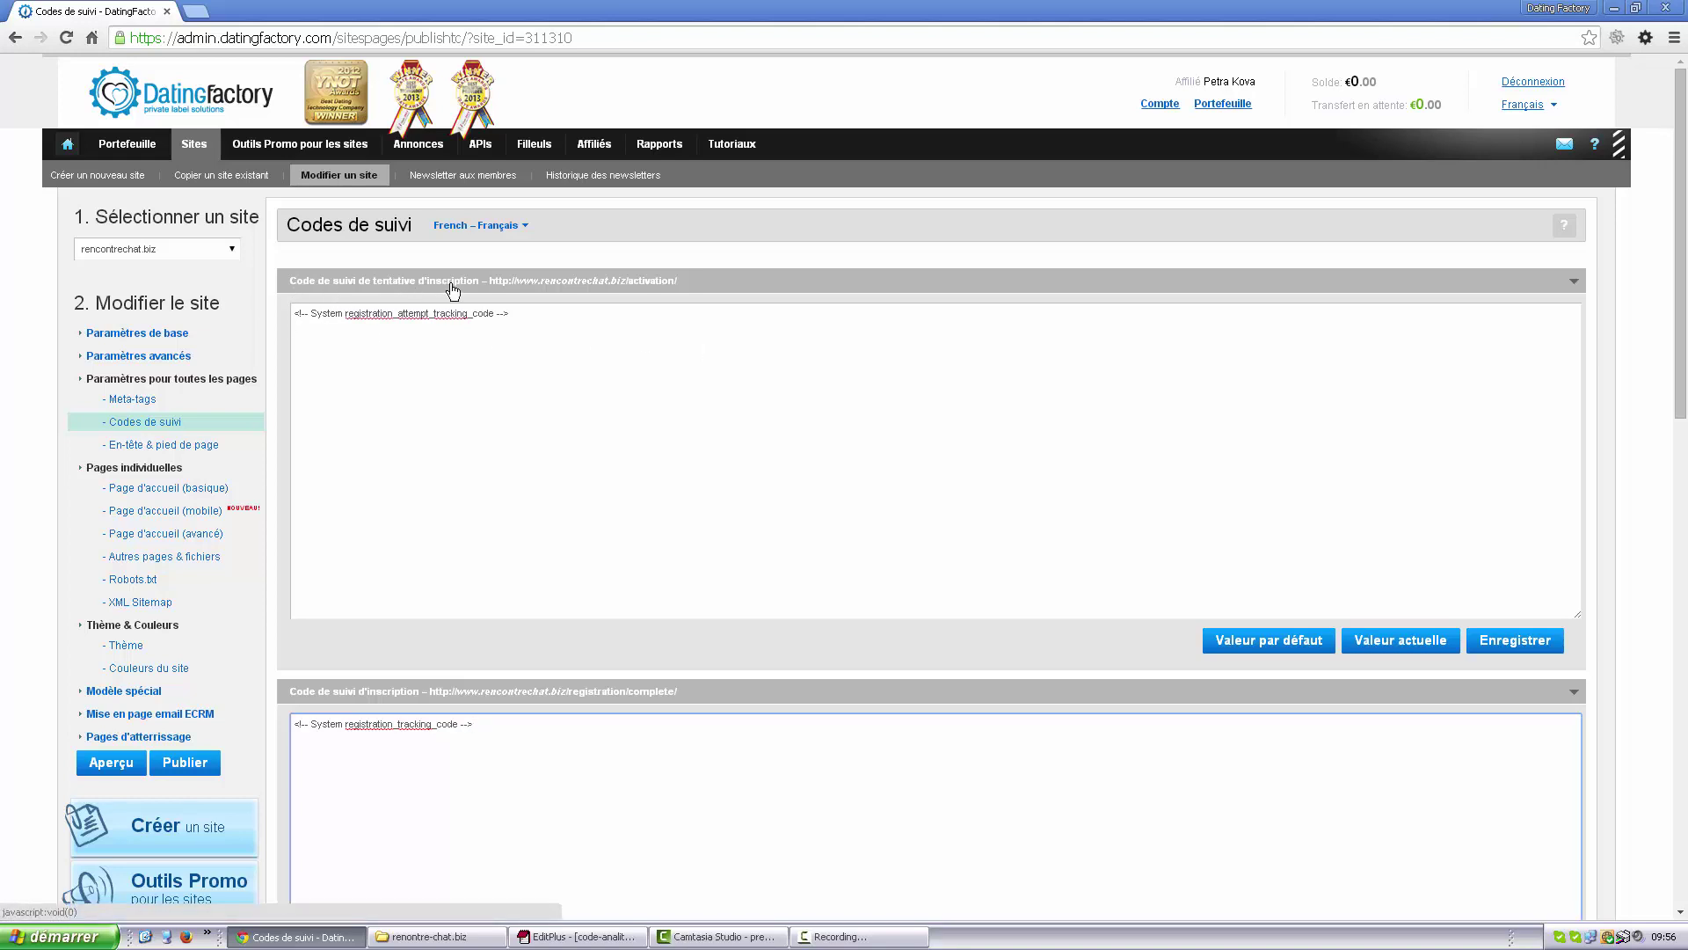
scroll(616, 691, down, 2)
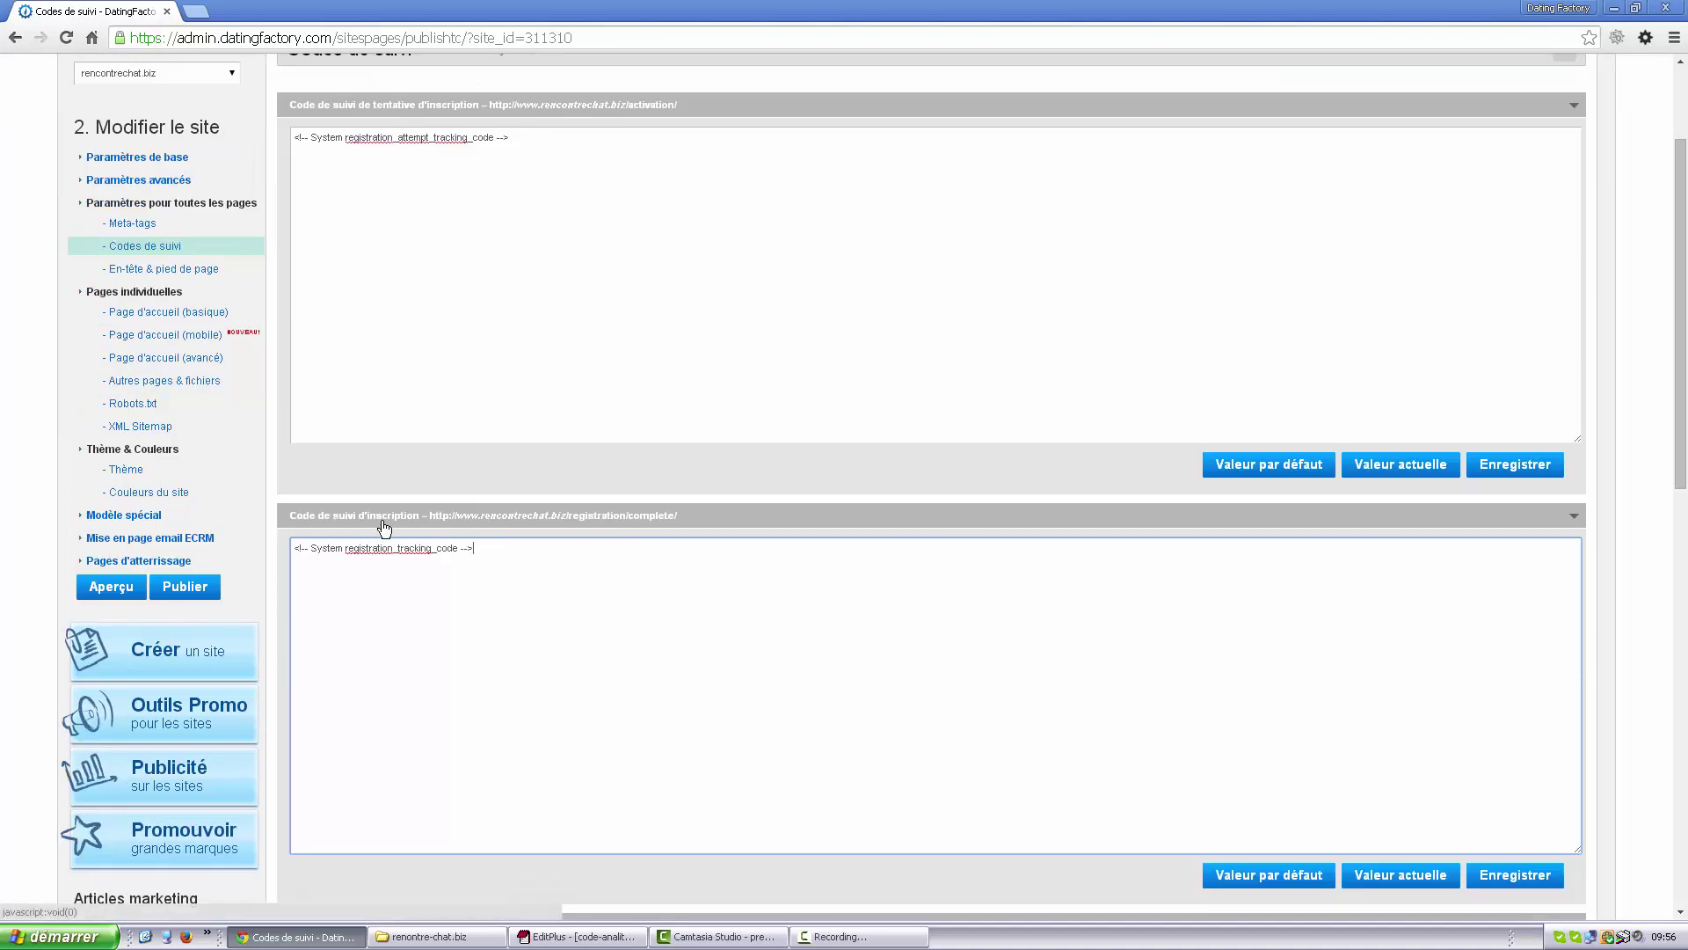
scroll(387, 532, down, 4)
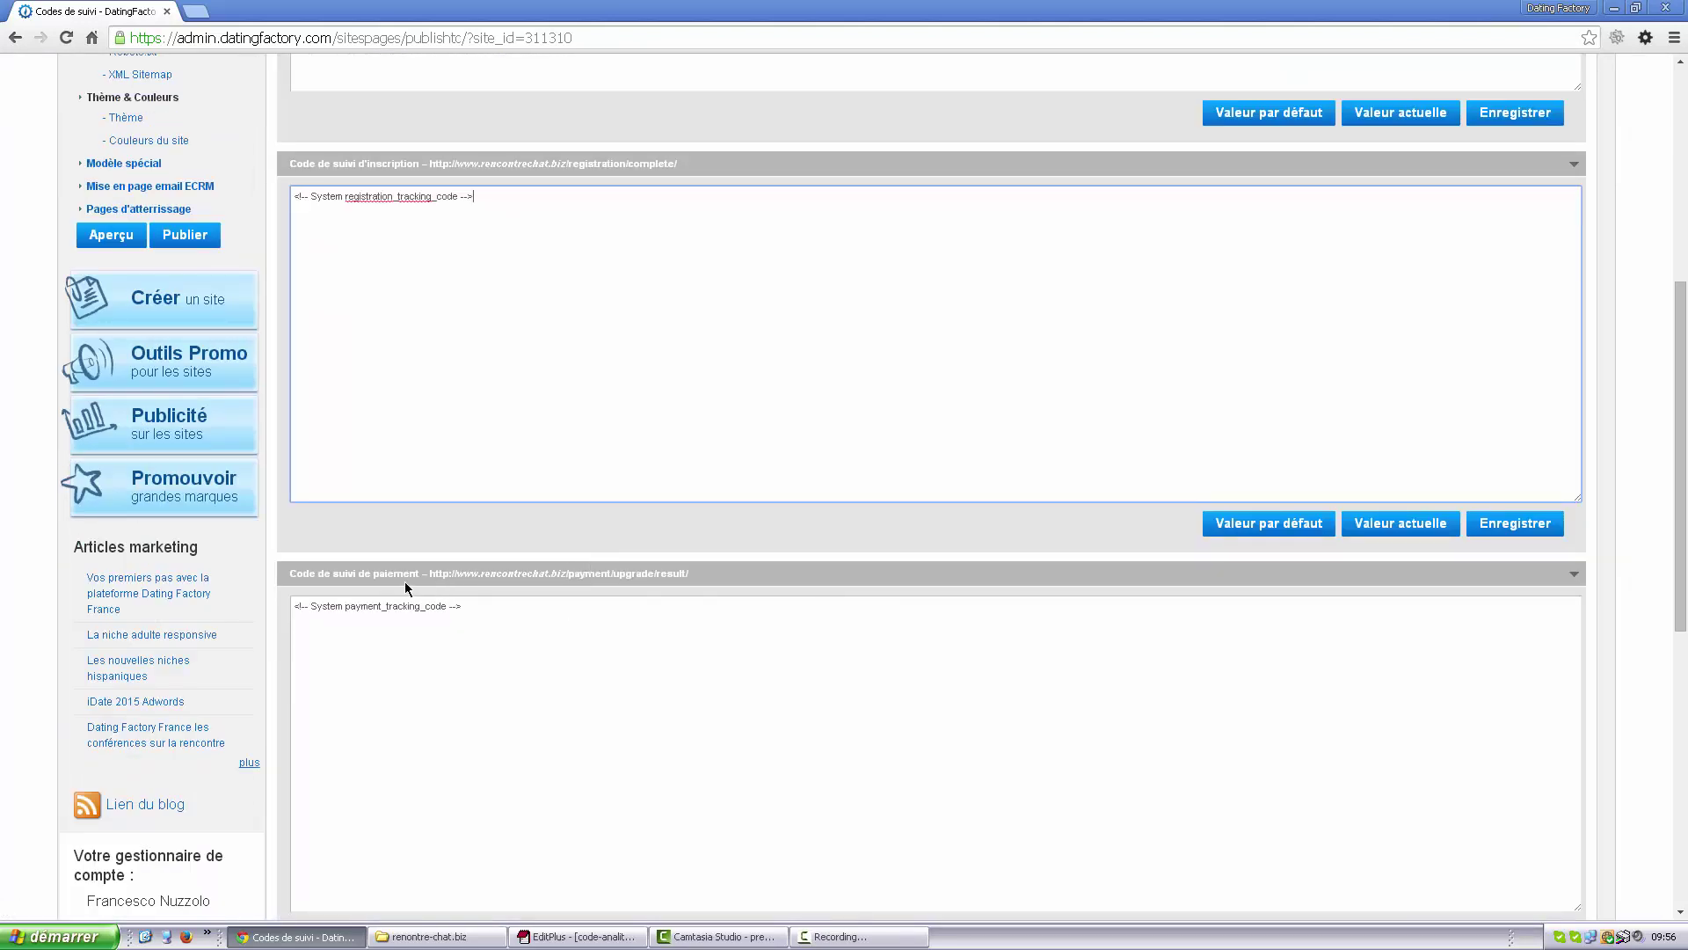
scroll(409, 584, down, 3)
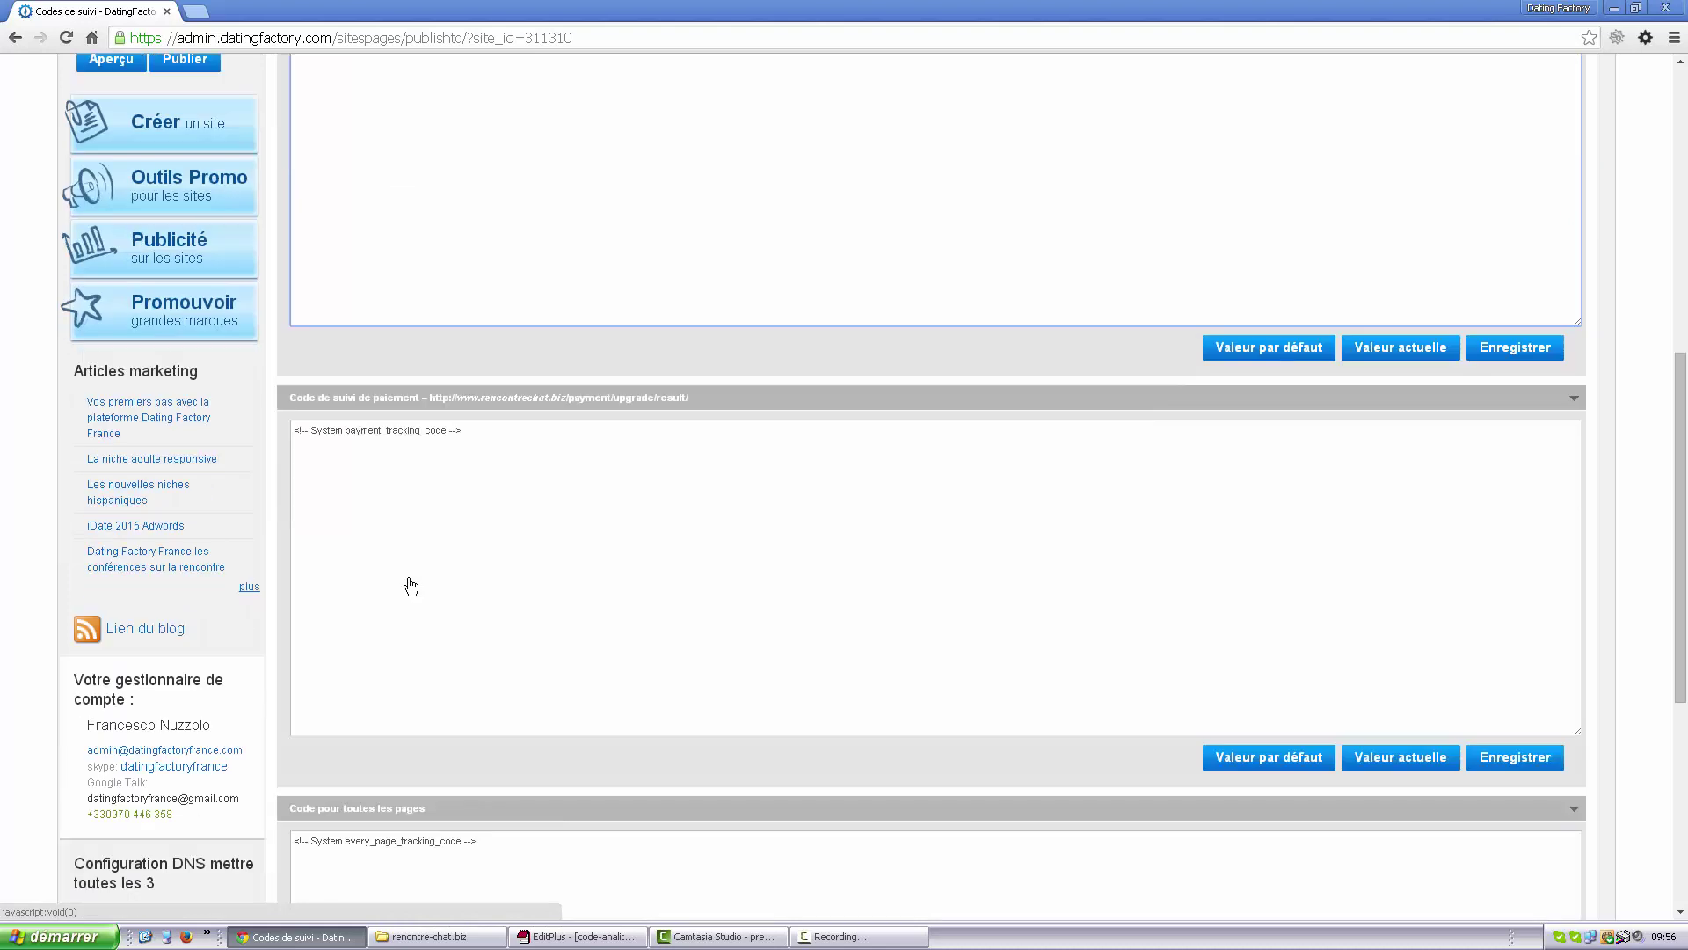
Compare the registration-attempt, registration and payment tracking code sections and examine the placeholder code in the Code de suivi d'inscription field.
scroll(509, 554, up, 3)
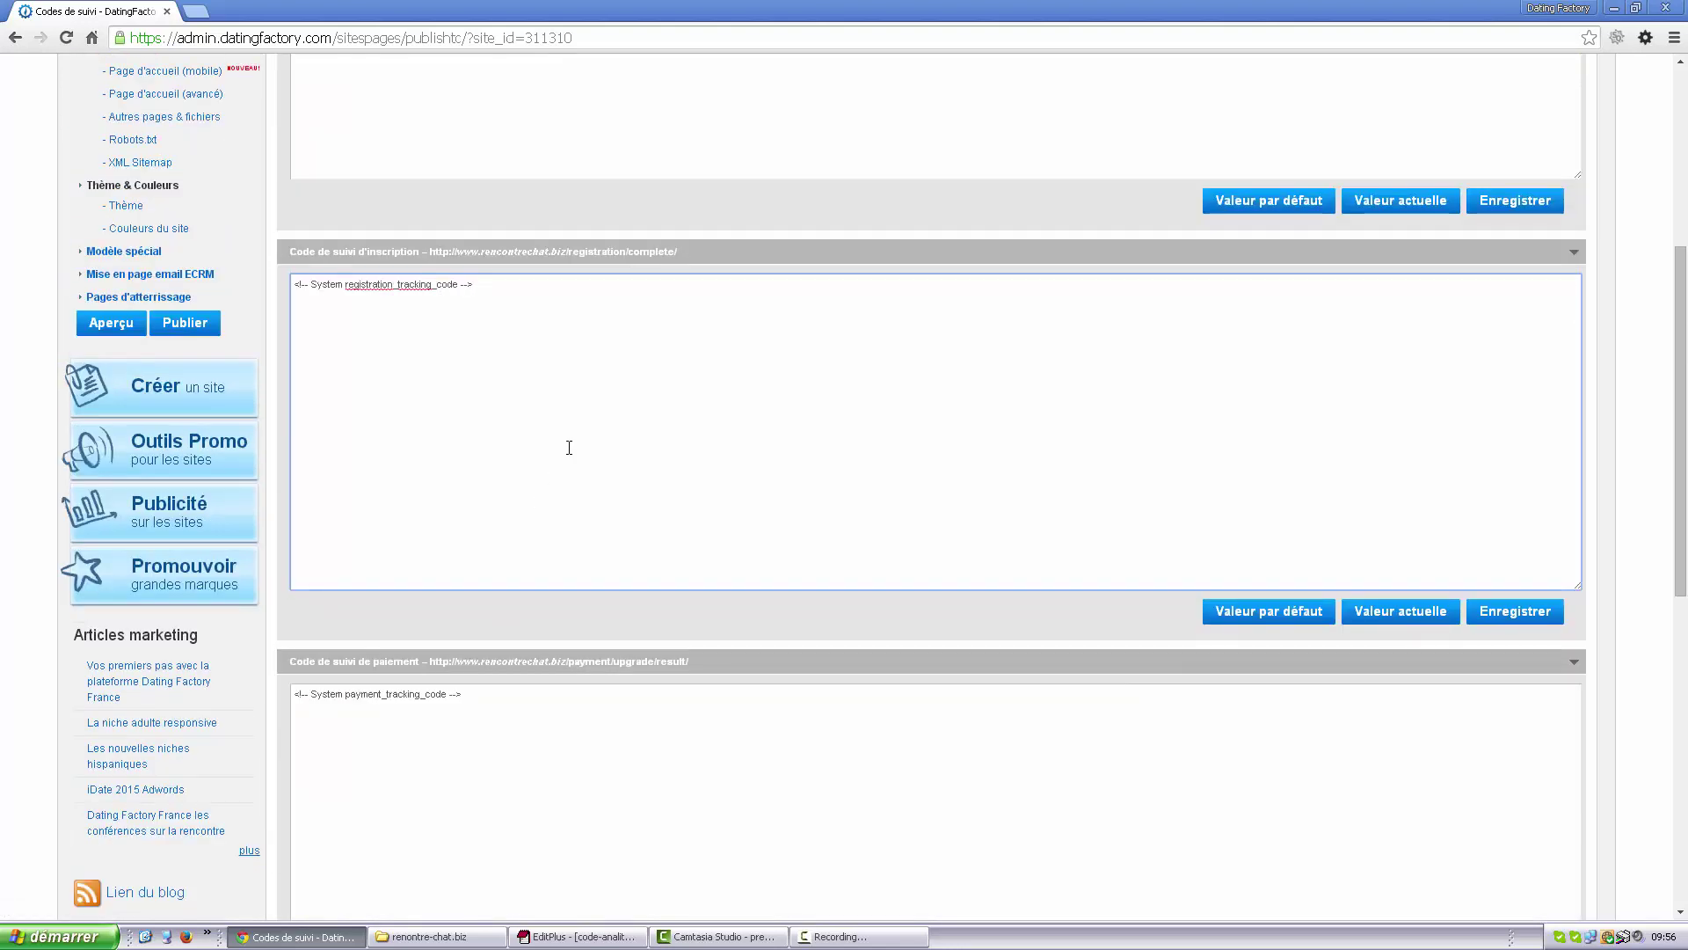
scroll(569, 447, up, 5)
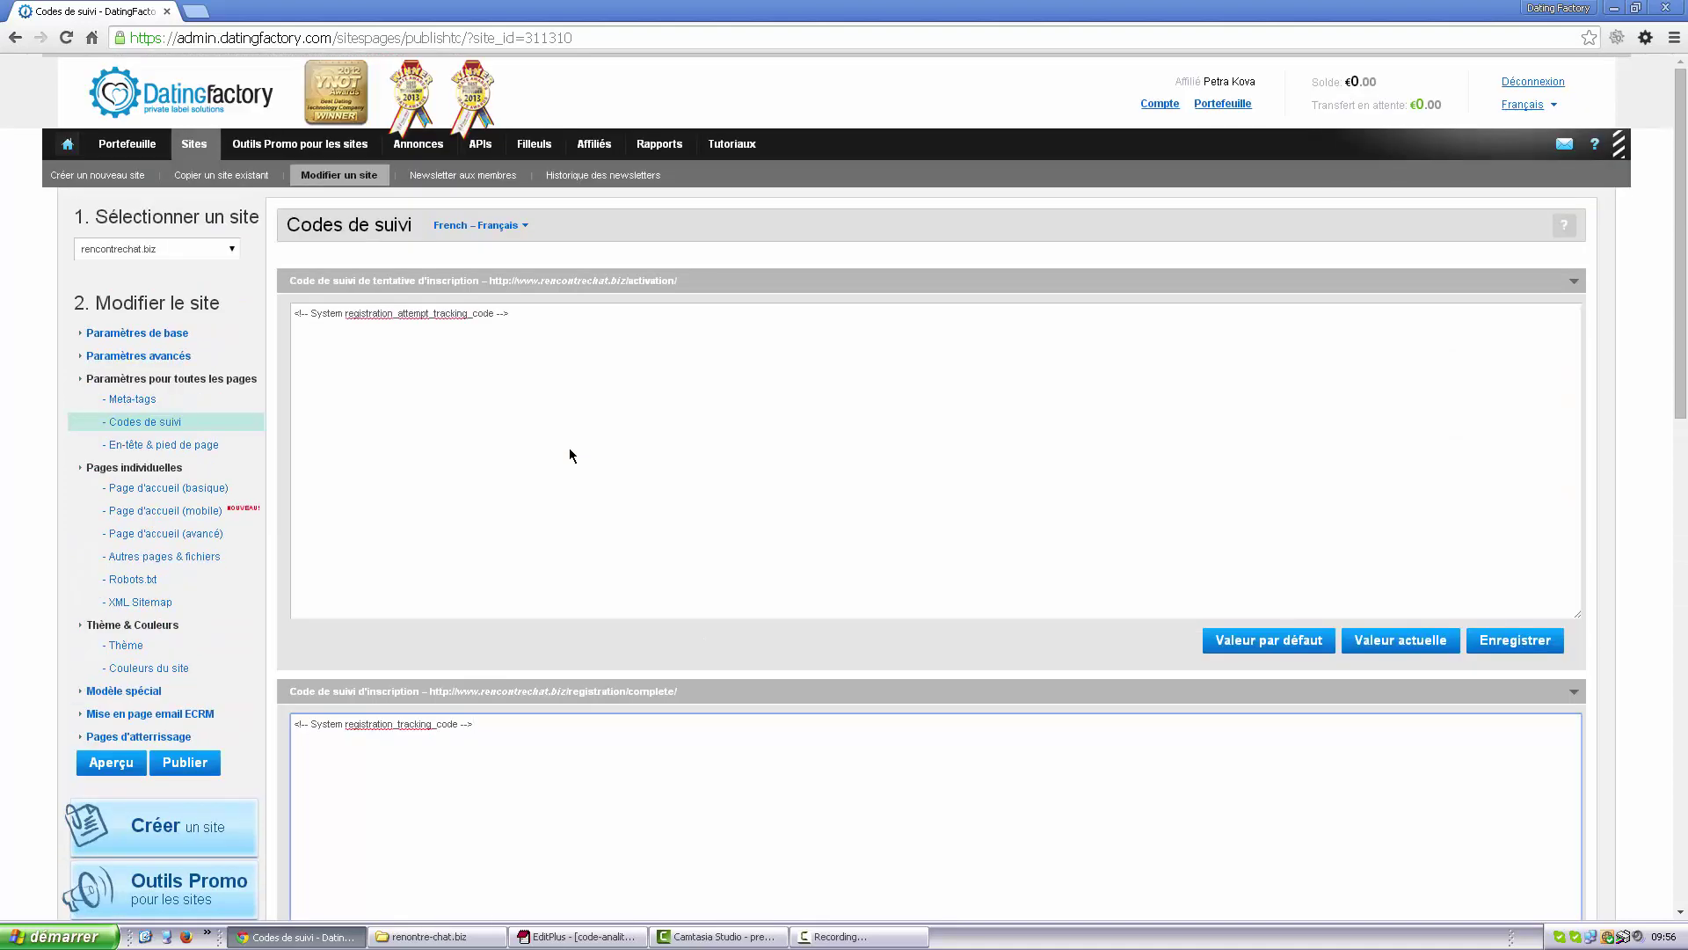
scroll(569, 455, down, 2)
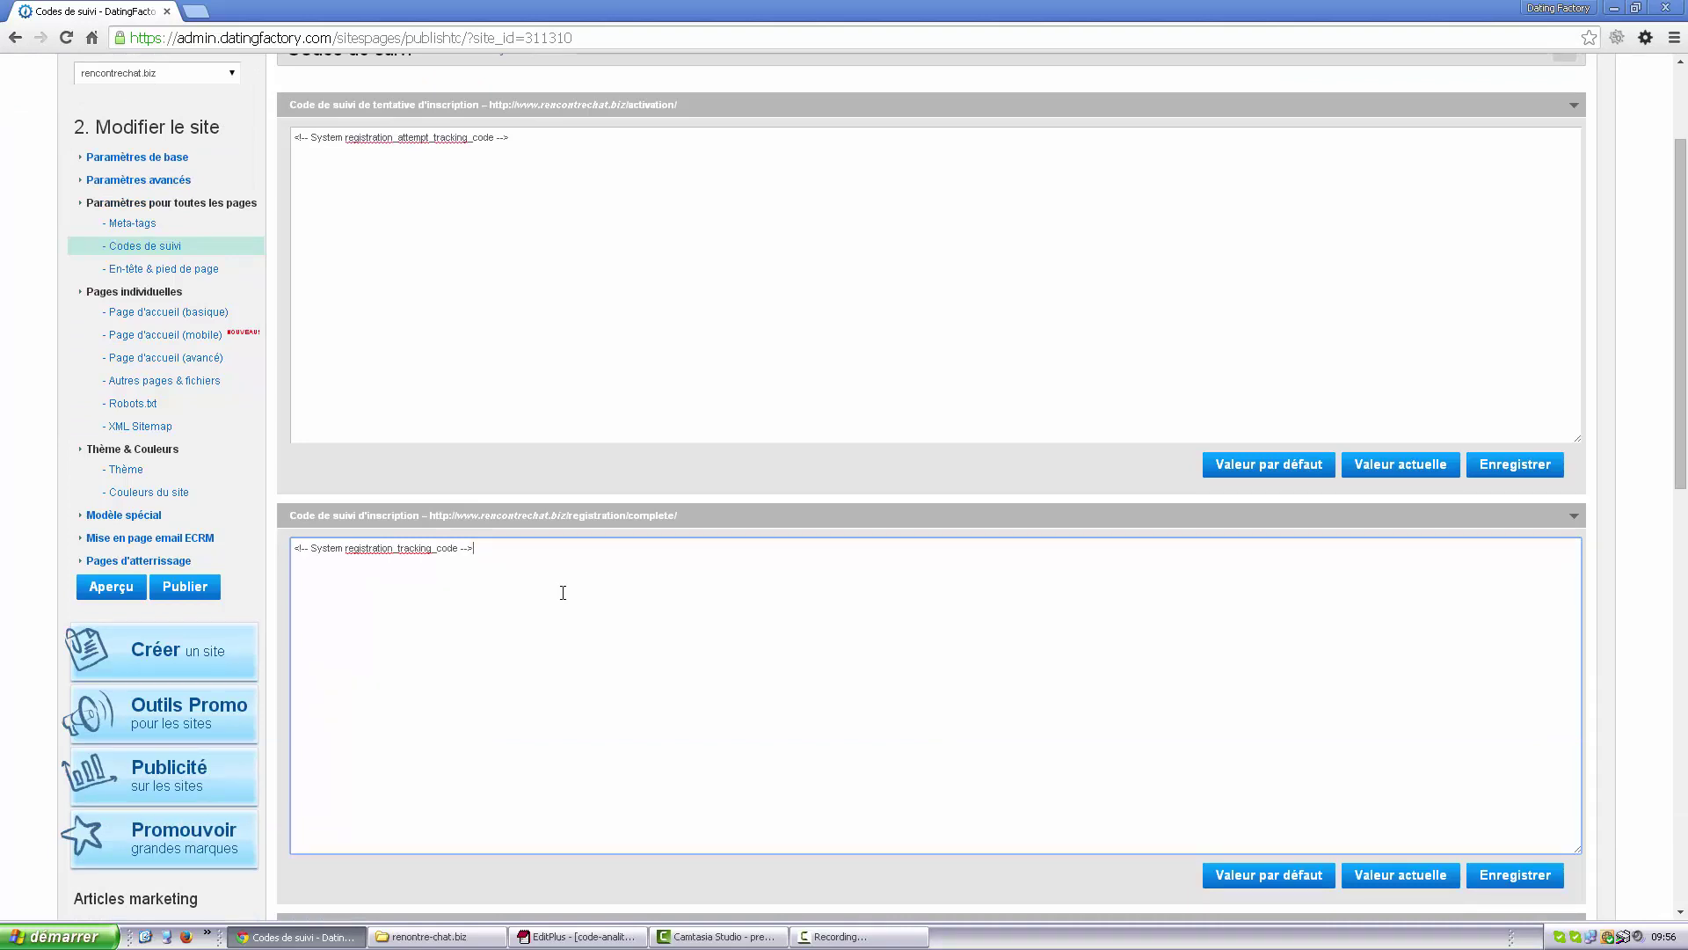
scroll(562, 592, down, 6)
scroll(566, 410, up, 4)
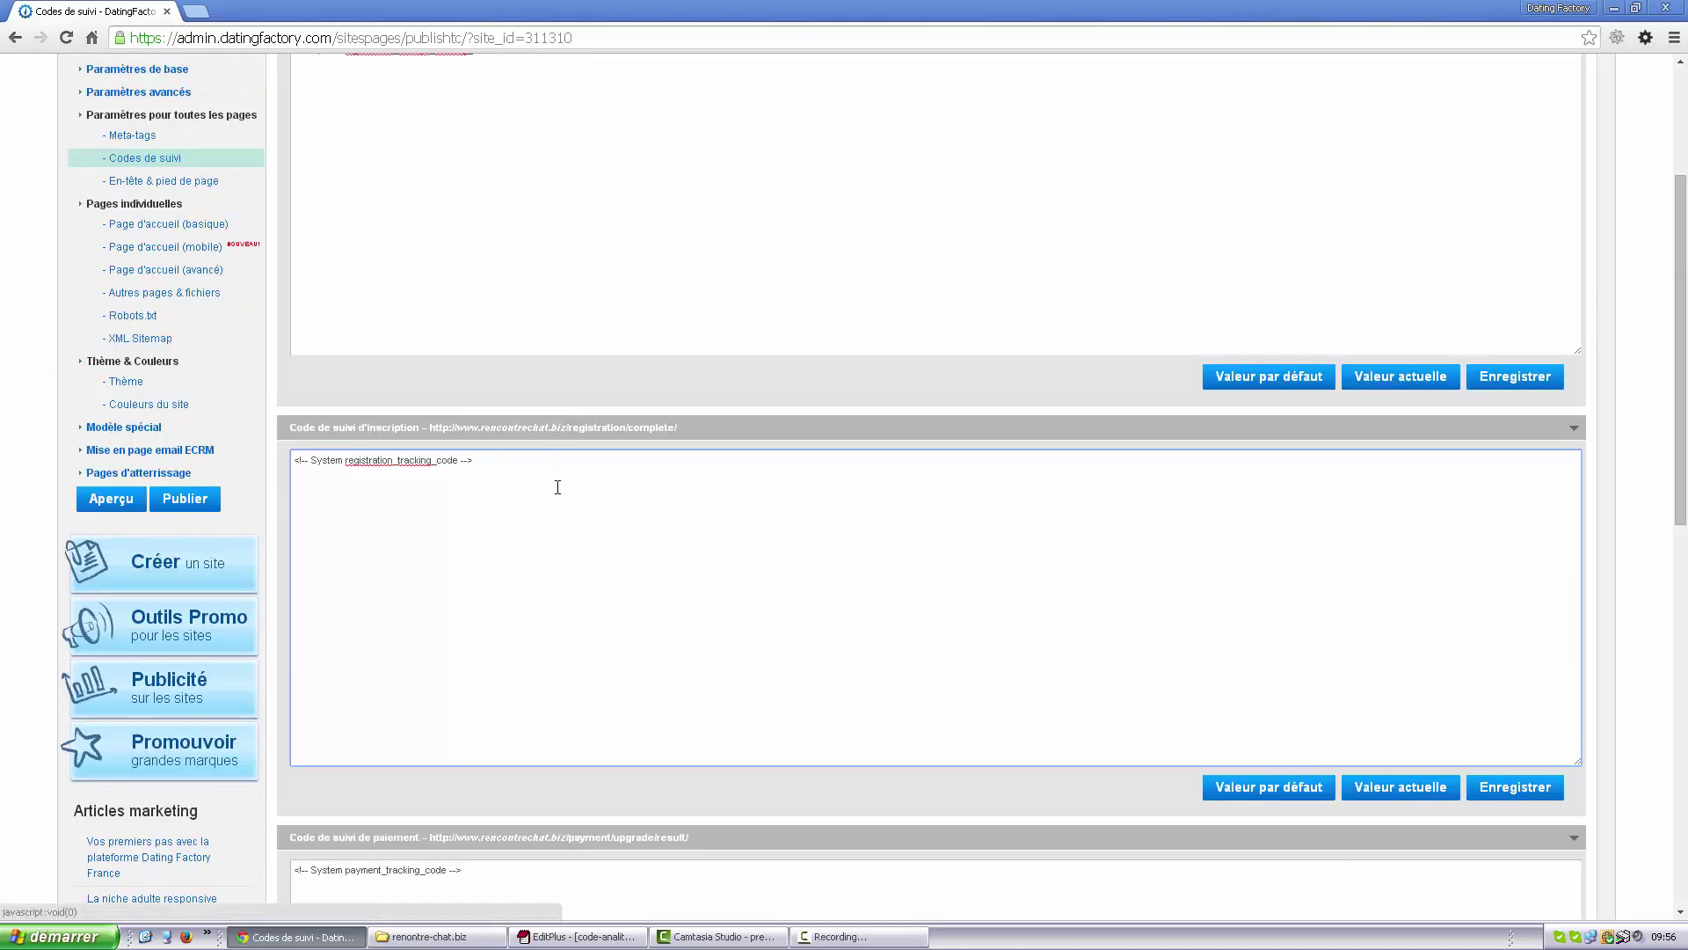
scroll(558, 487, up, 3)
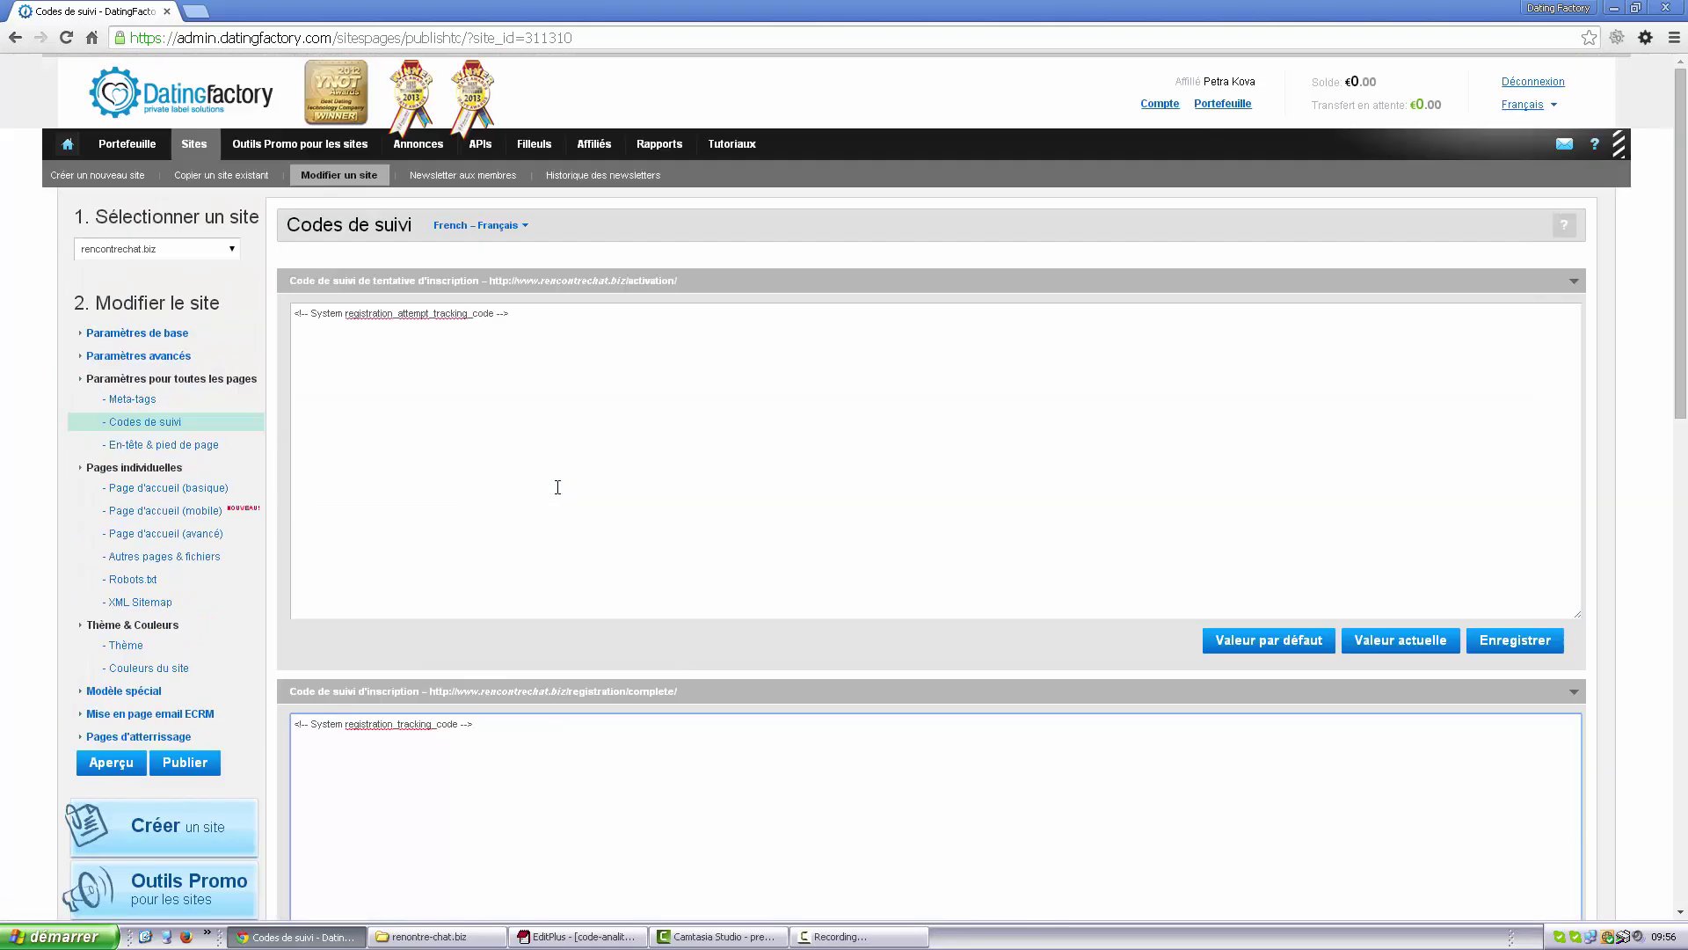
scroll(568, 725, down, 3)
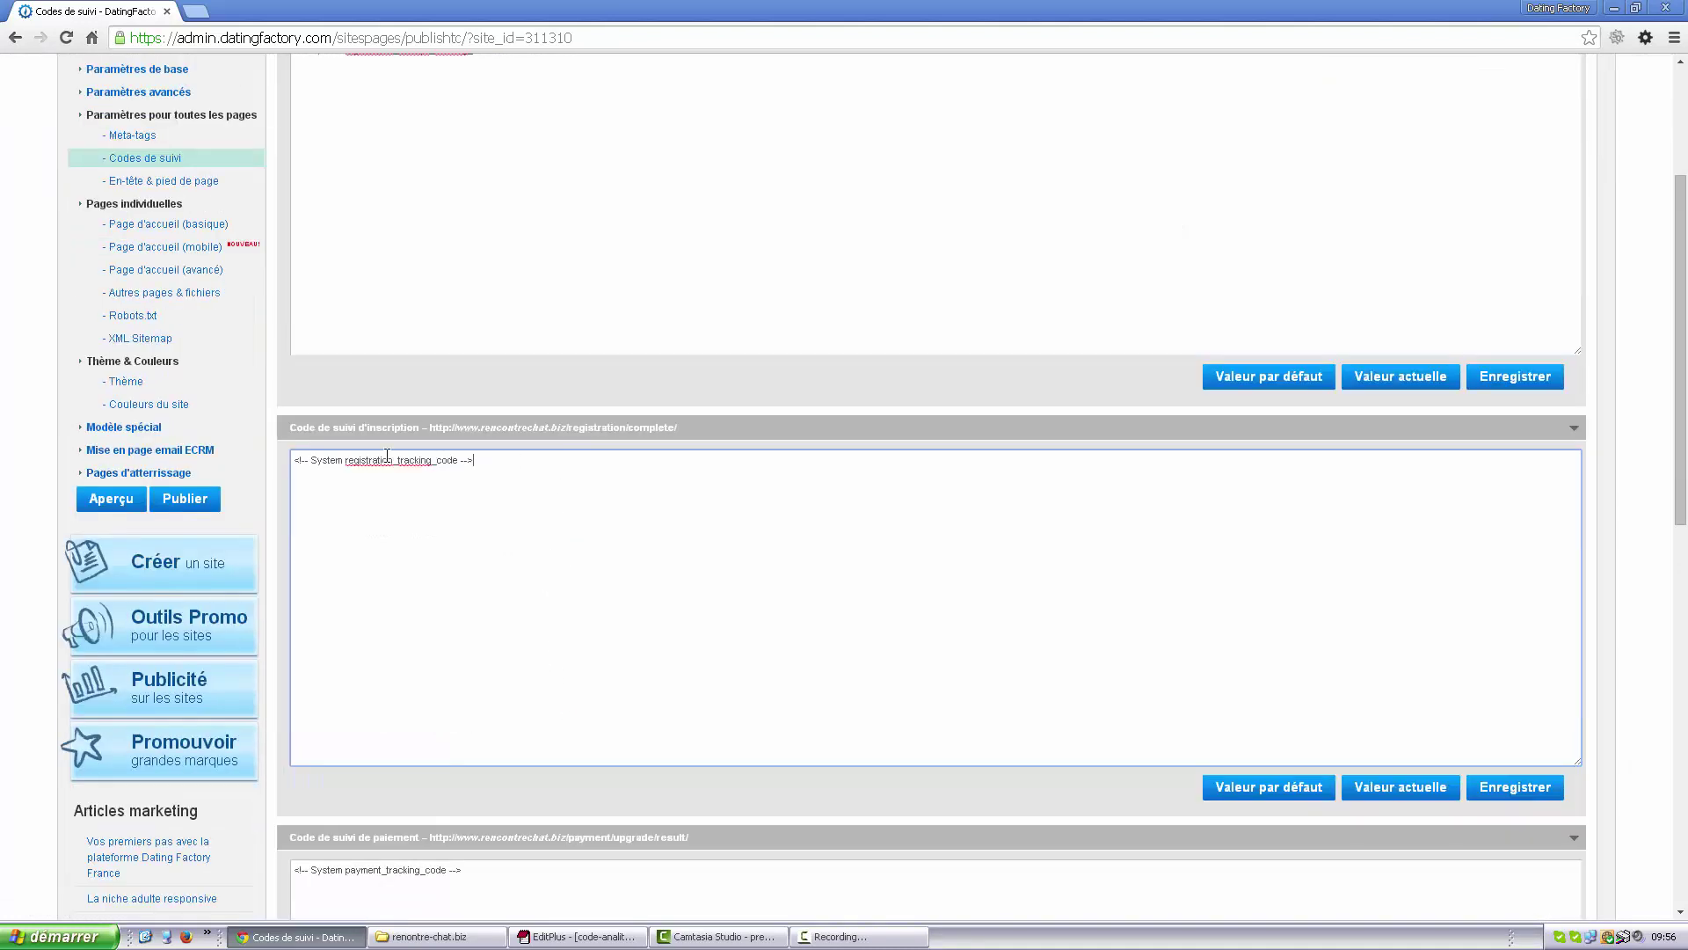
drag(550, 463, 282, 464)
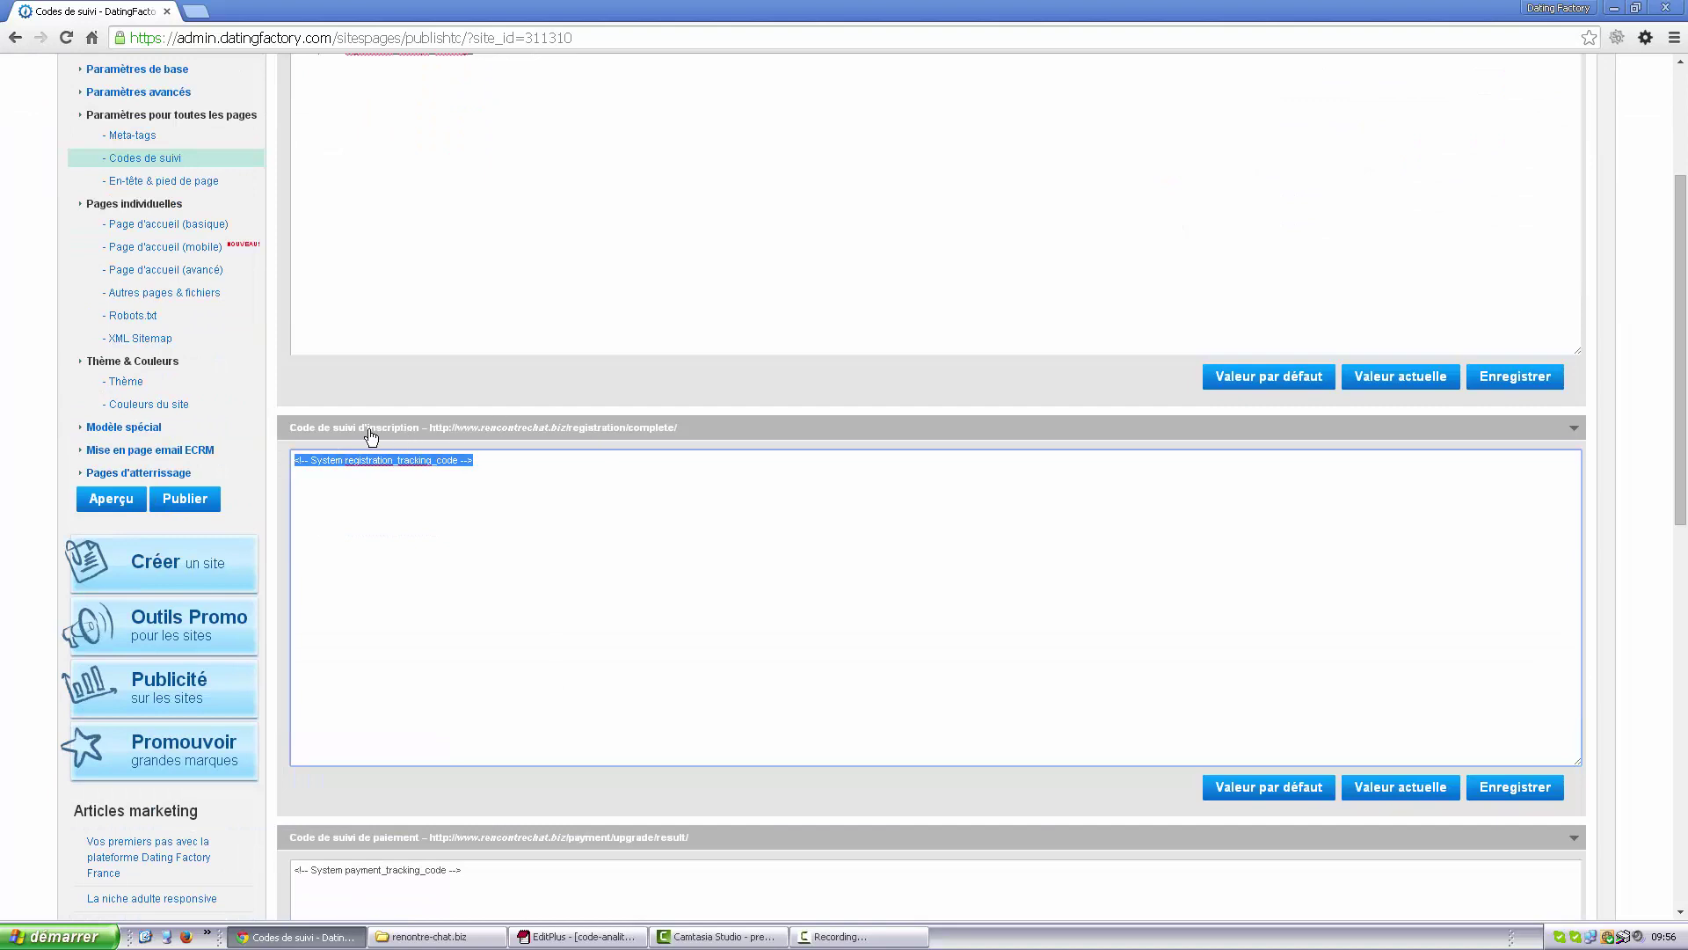
click(510, 466)
triple_click(346, 461)
click(606, 483)
Clear the placeholder code from the "Code pour toutes les pages" field.
scroll(606, 484, down, 3)
scroll(606, 484, down, 6)
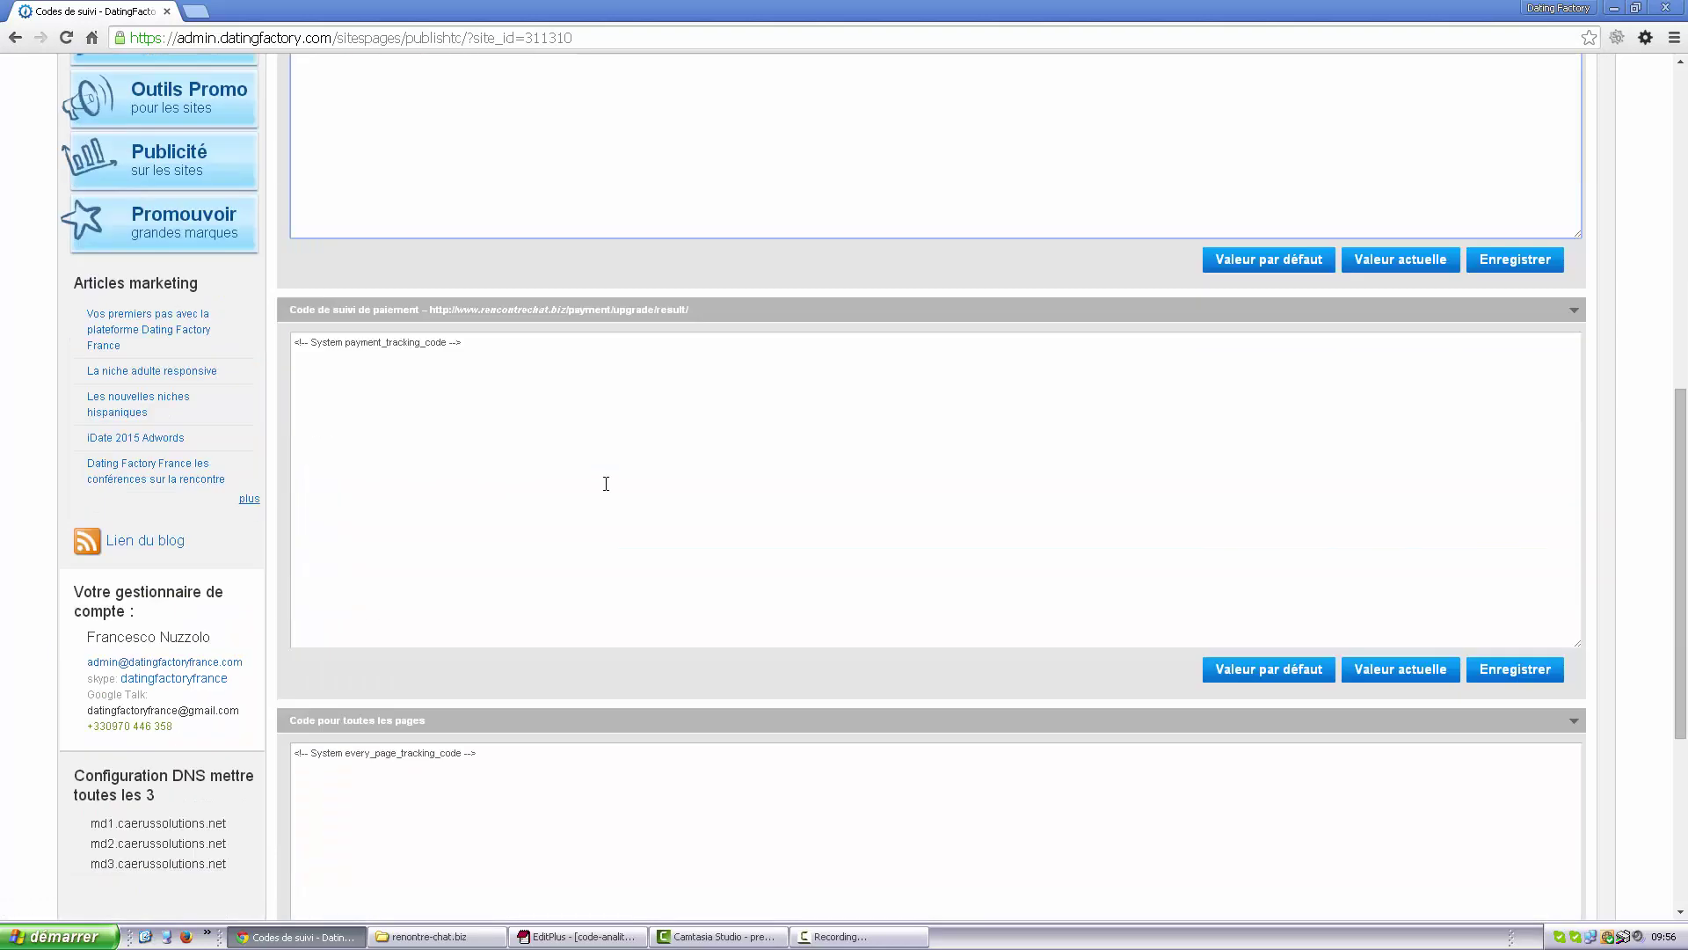
scroll(605, 483, down, 2)
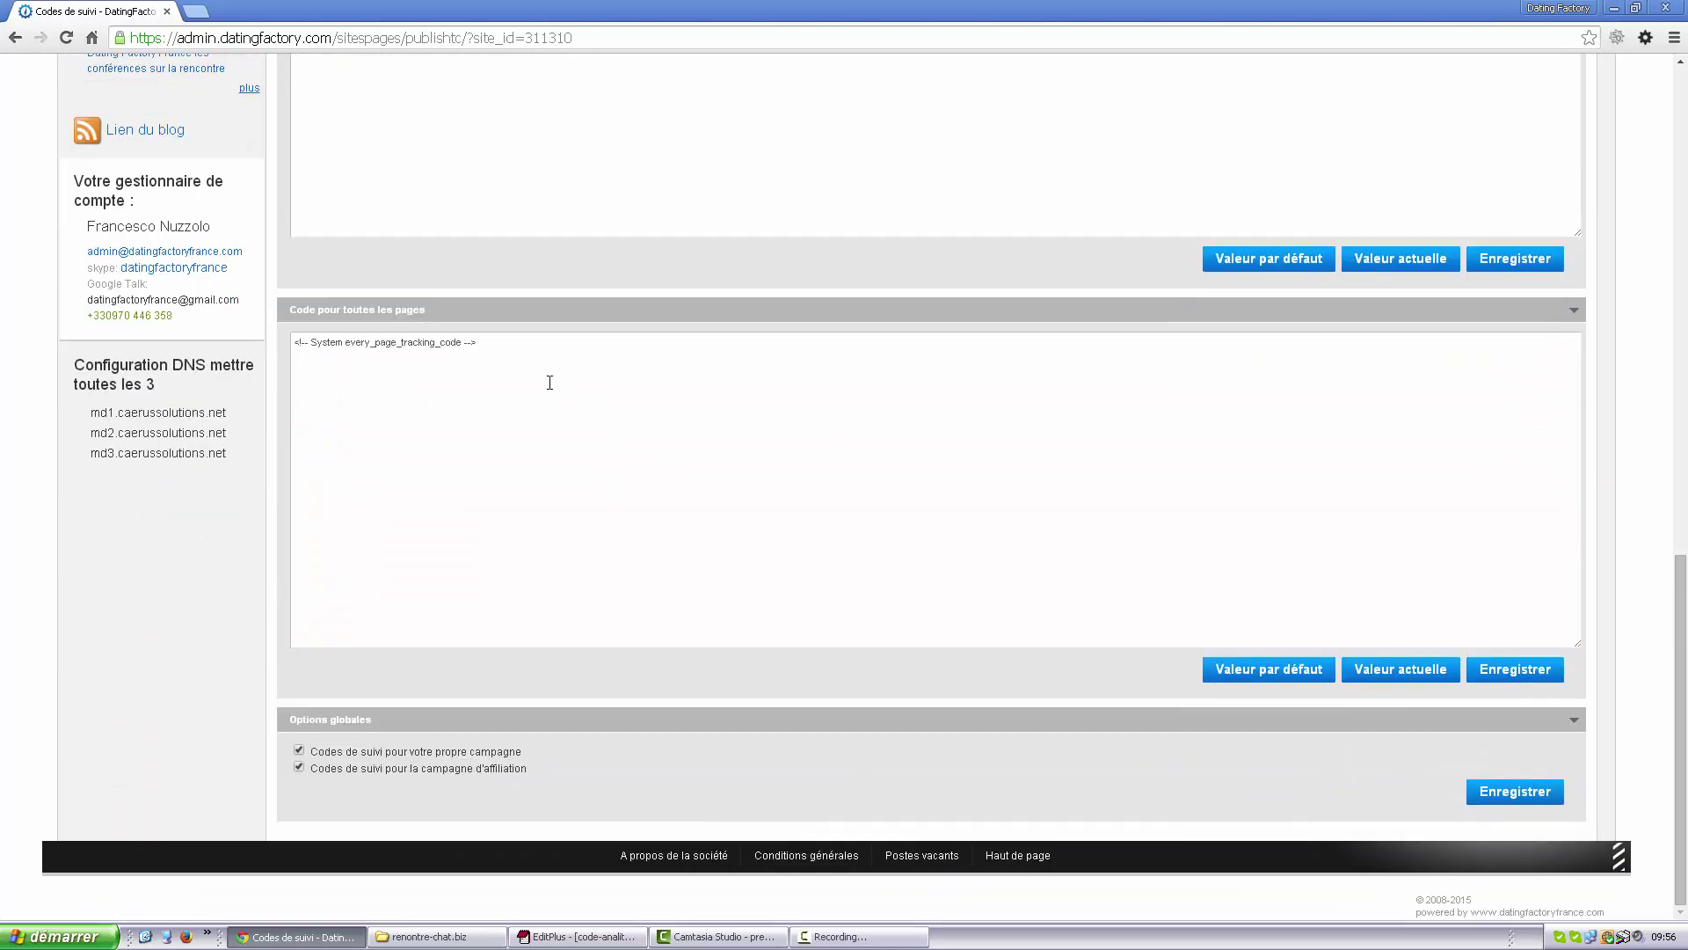
click(506, 349)
key(ctrl+a)
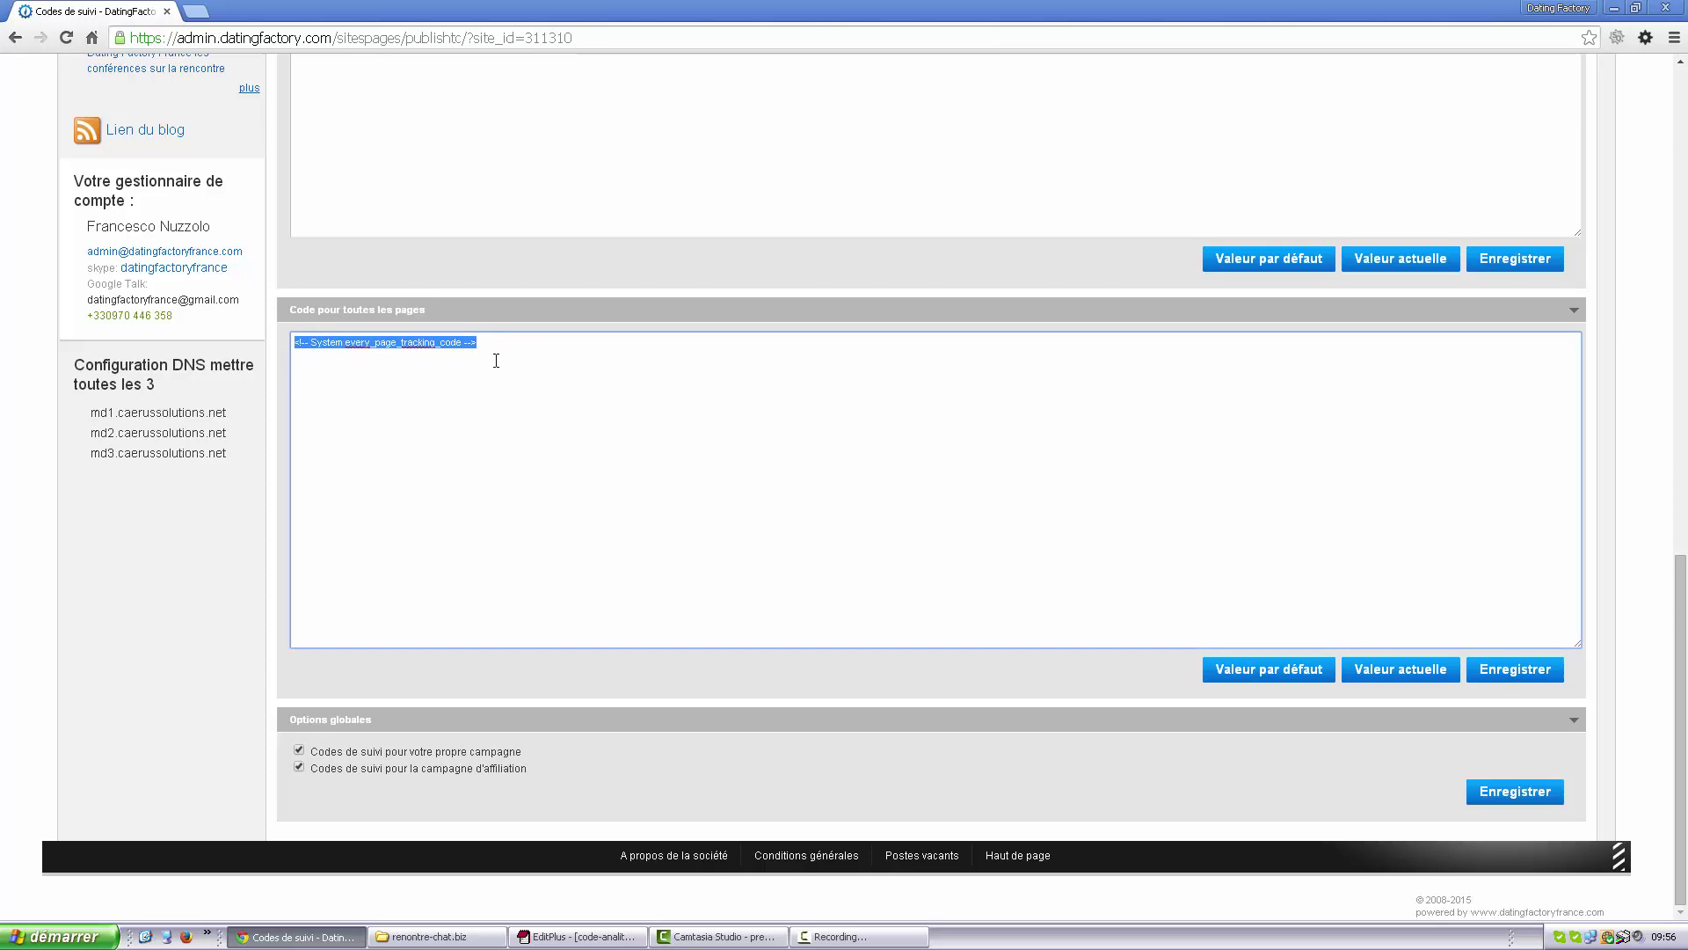
key(Delete)
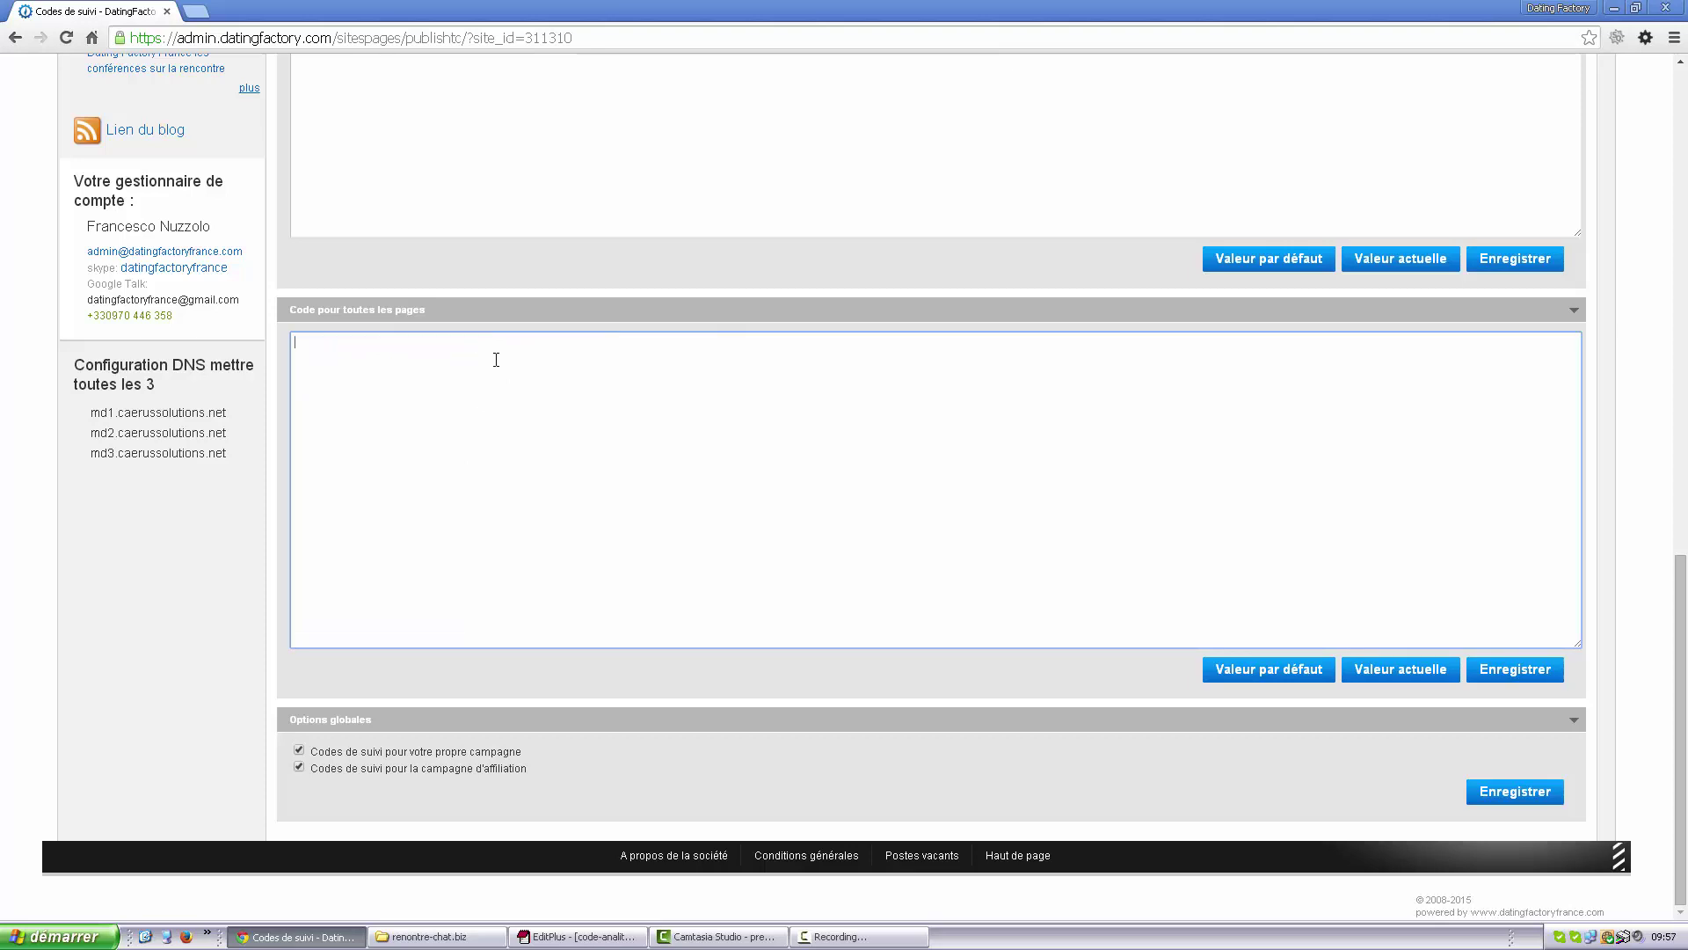
Copy the Google Analytics script from EditPlus into the "Code pour toutes les pages" field and save it.
click(576, 936)
drag(158, 328, 52, 158)
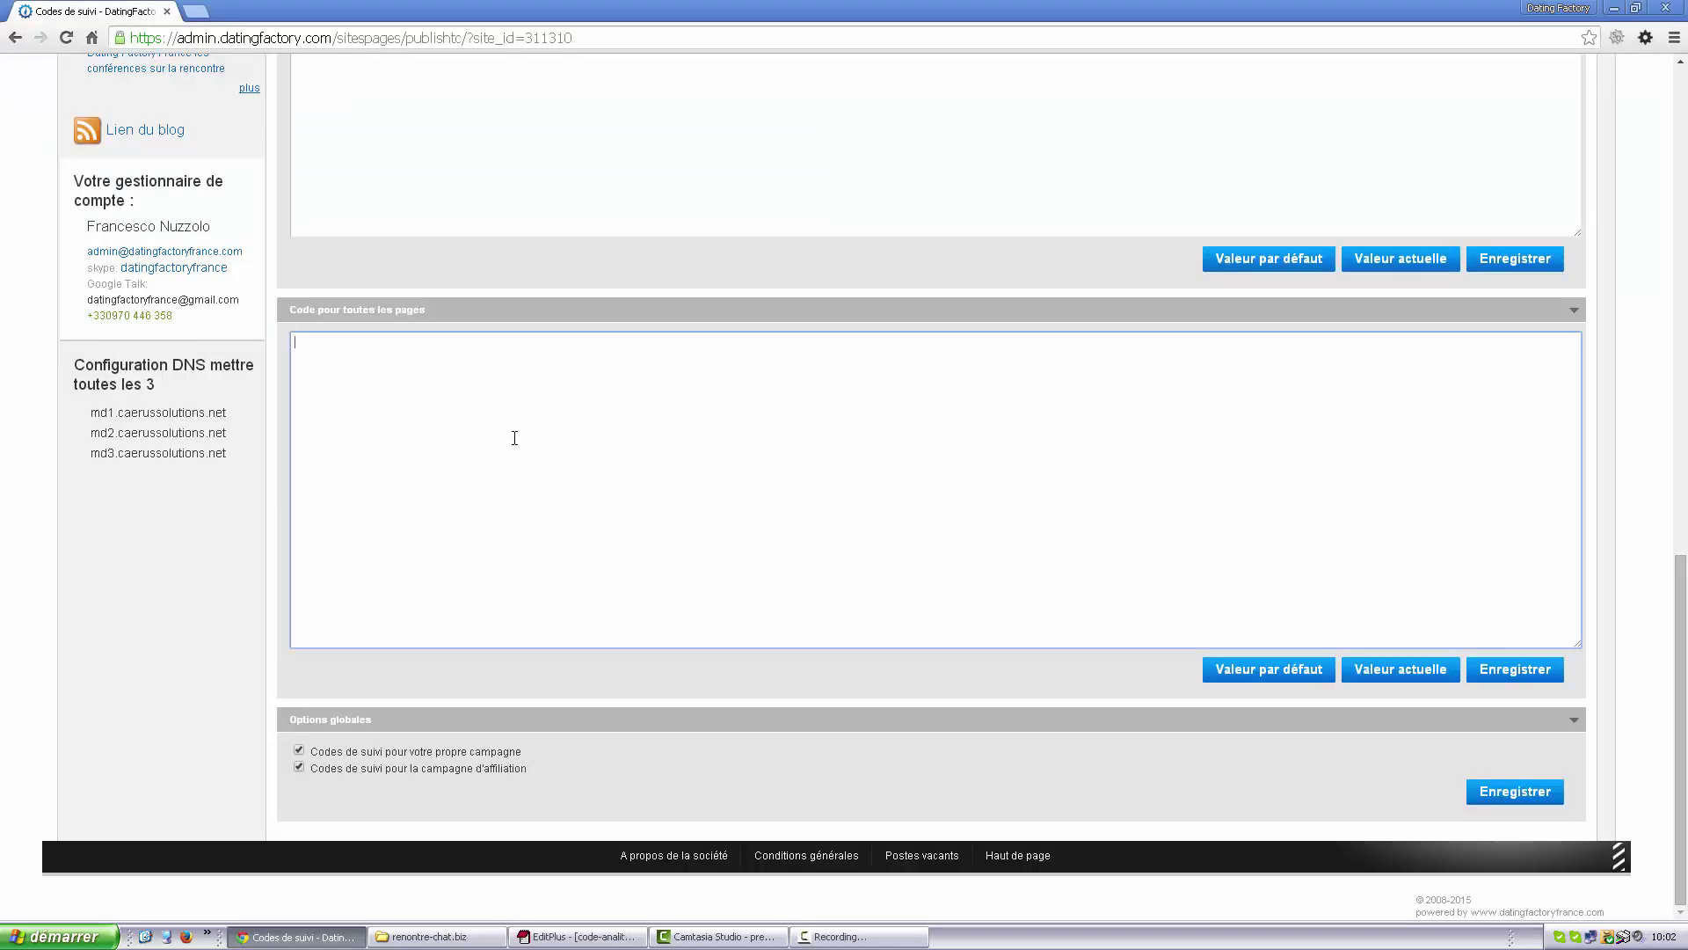
text(<script type="text/javascript">   (function(i,s,o,g,r,a,m){i['GoogleAnalyticsObject']=r;i[r]=i[r]||function(){   (i[r].q=i[r].q||[]).push(arguments)},i[r].l=1*new Date();a=s.createElement(o),   m=s.getElementsByTagName(o)[0];a.async=1;a.src=g;m.parentNode.insertBefore(a,m)   })(window,document,'script','//www.google-analytics.com/analytics.js','ga');    ga('create', 'UA-285296-14', 'auto');   ga('send', 'pageview');  </script>)
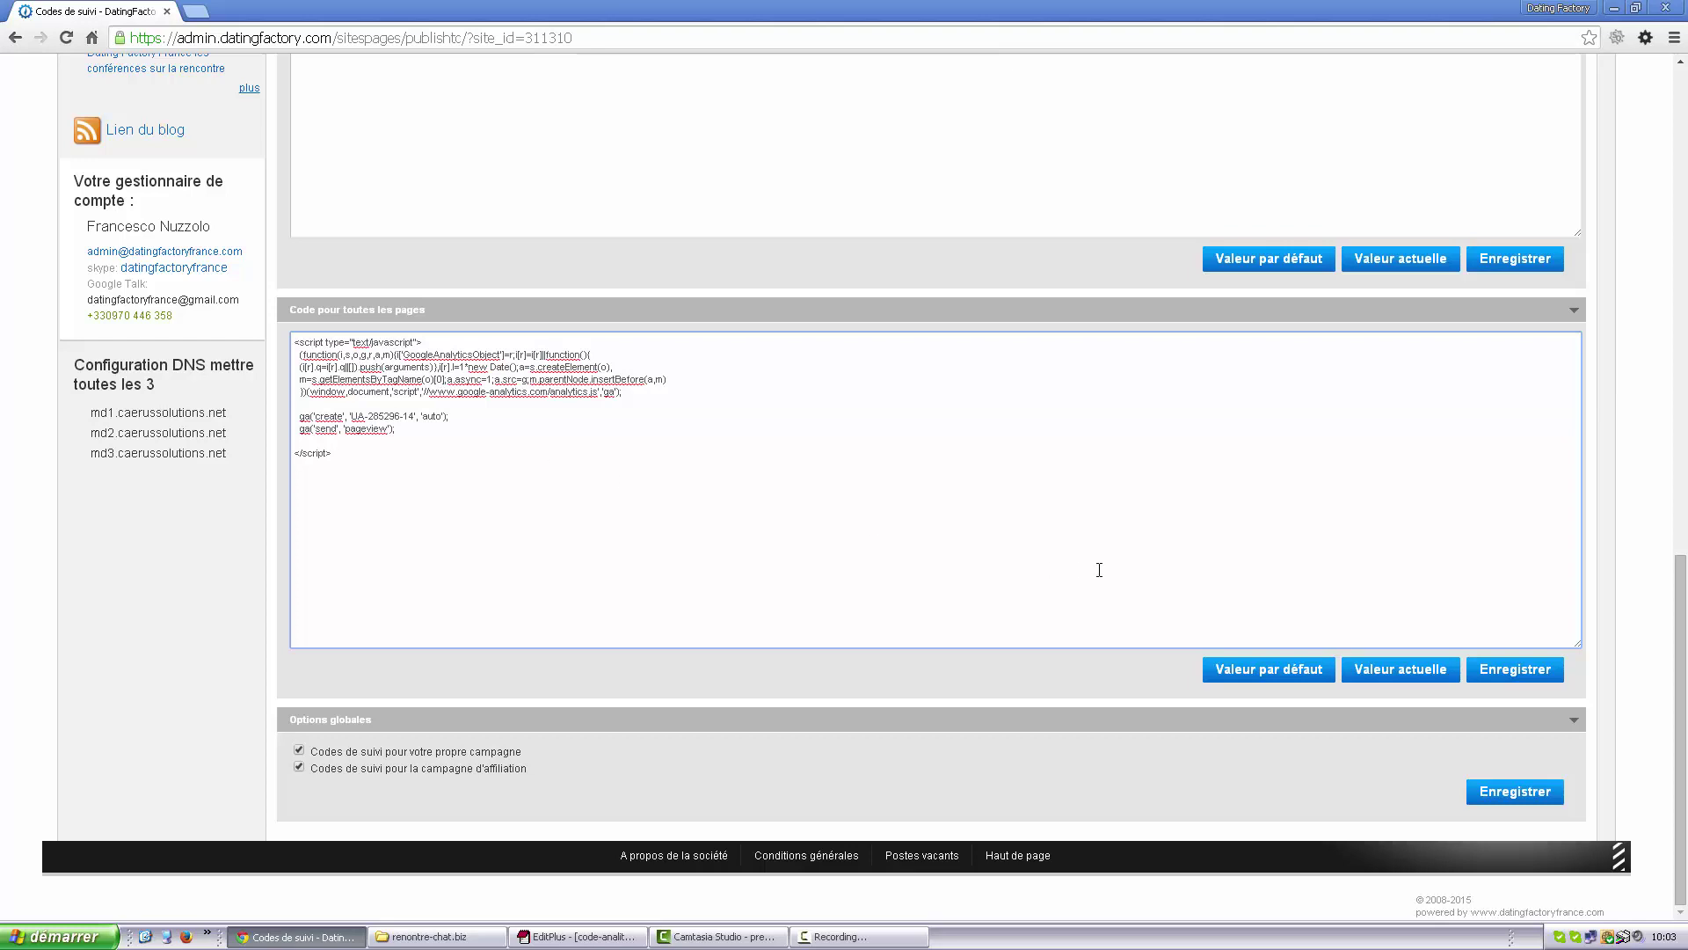
click(1536, 681)
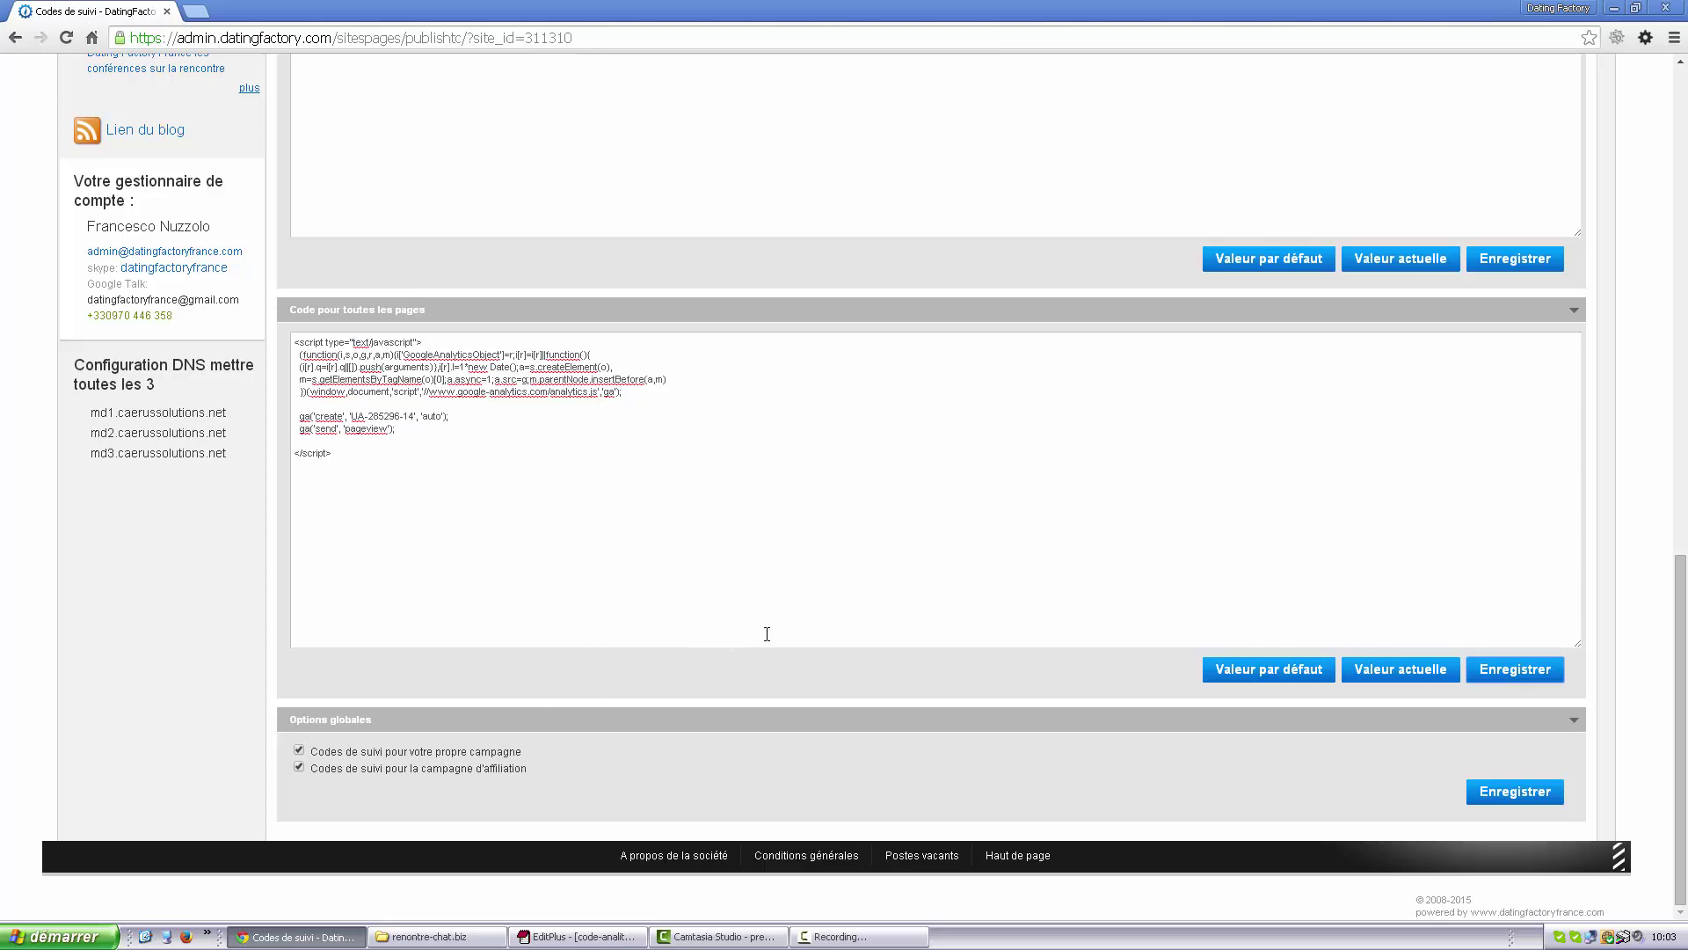
Open the internal header and footer settings and review the En-tête and Pied-de-page content.
scroll(852, 613, up, 15)
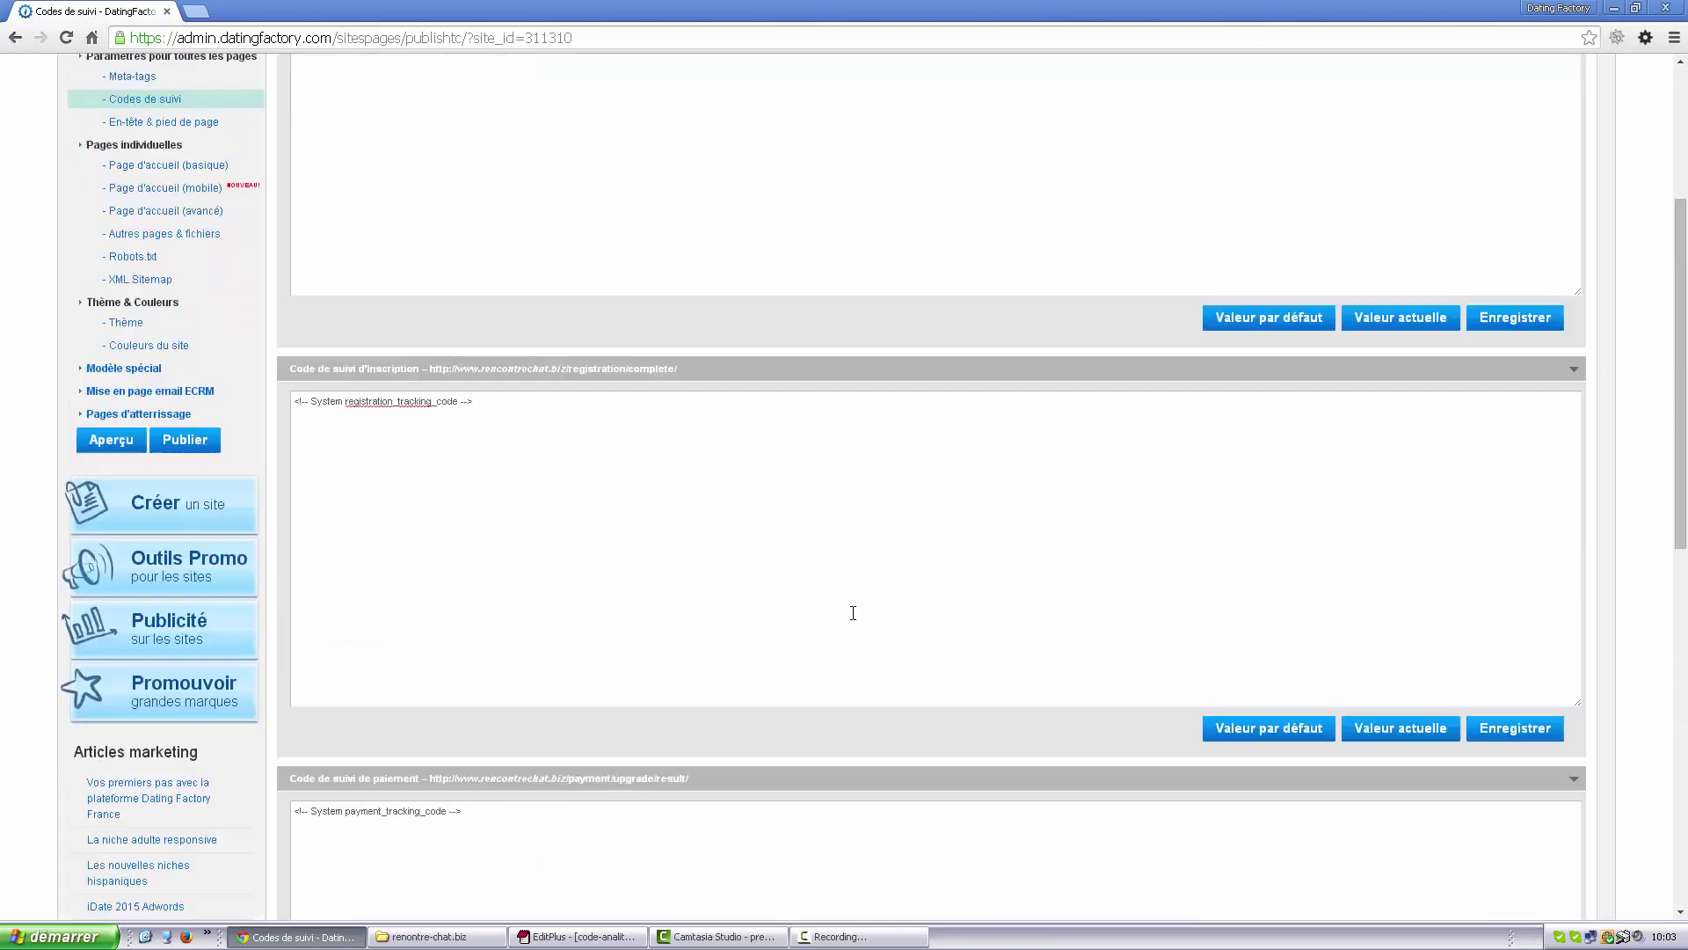
scroll(727, 550, up, 2)
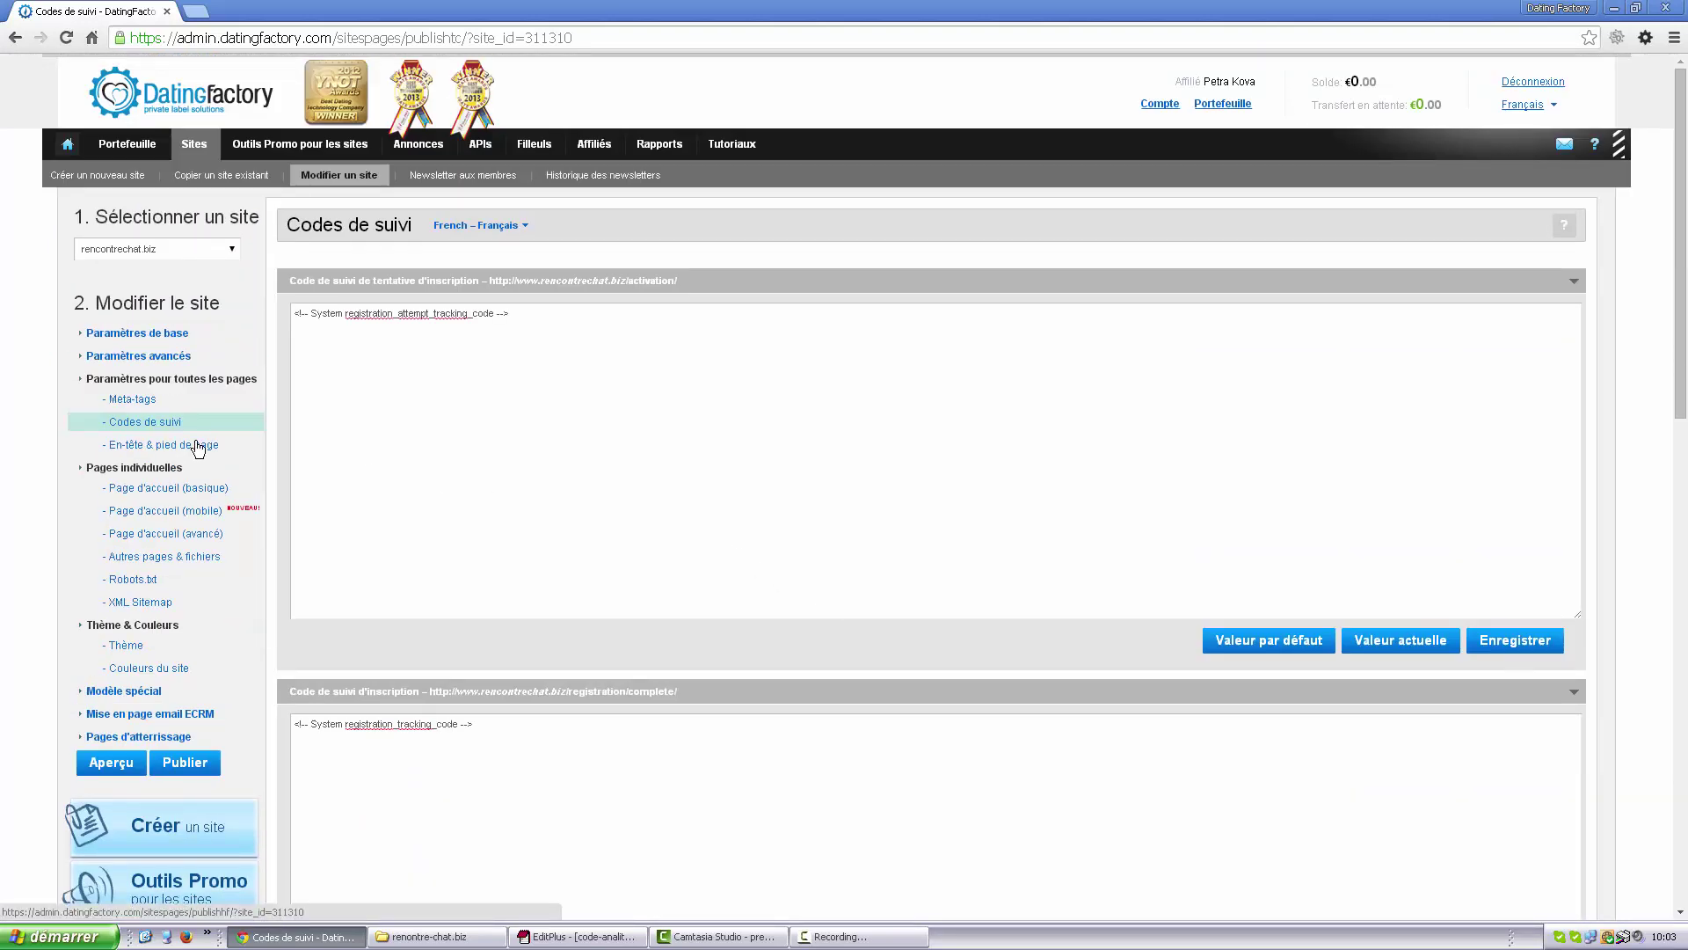
click(197, 444)
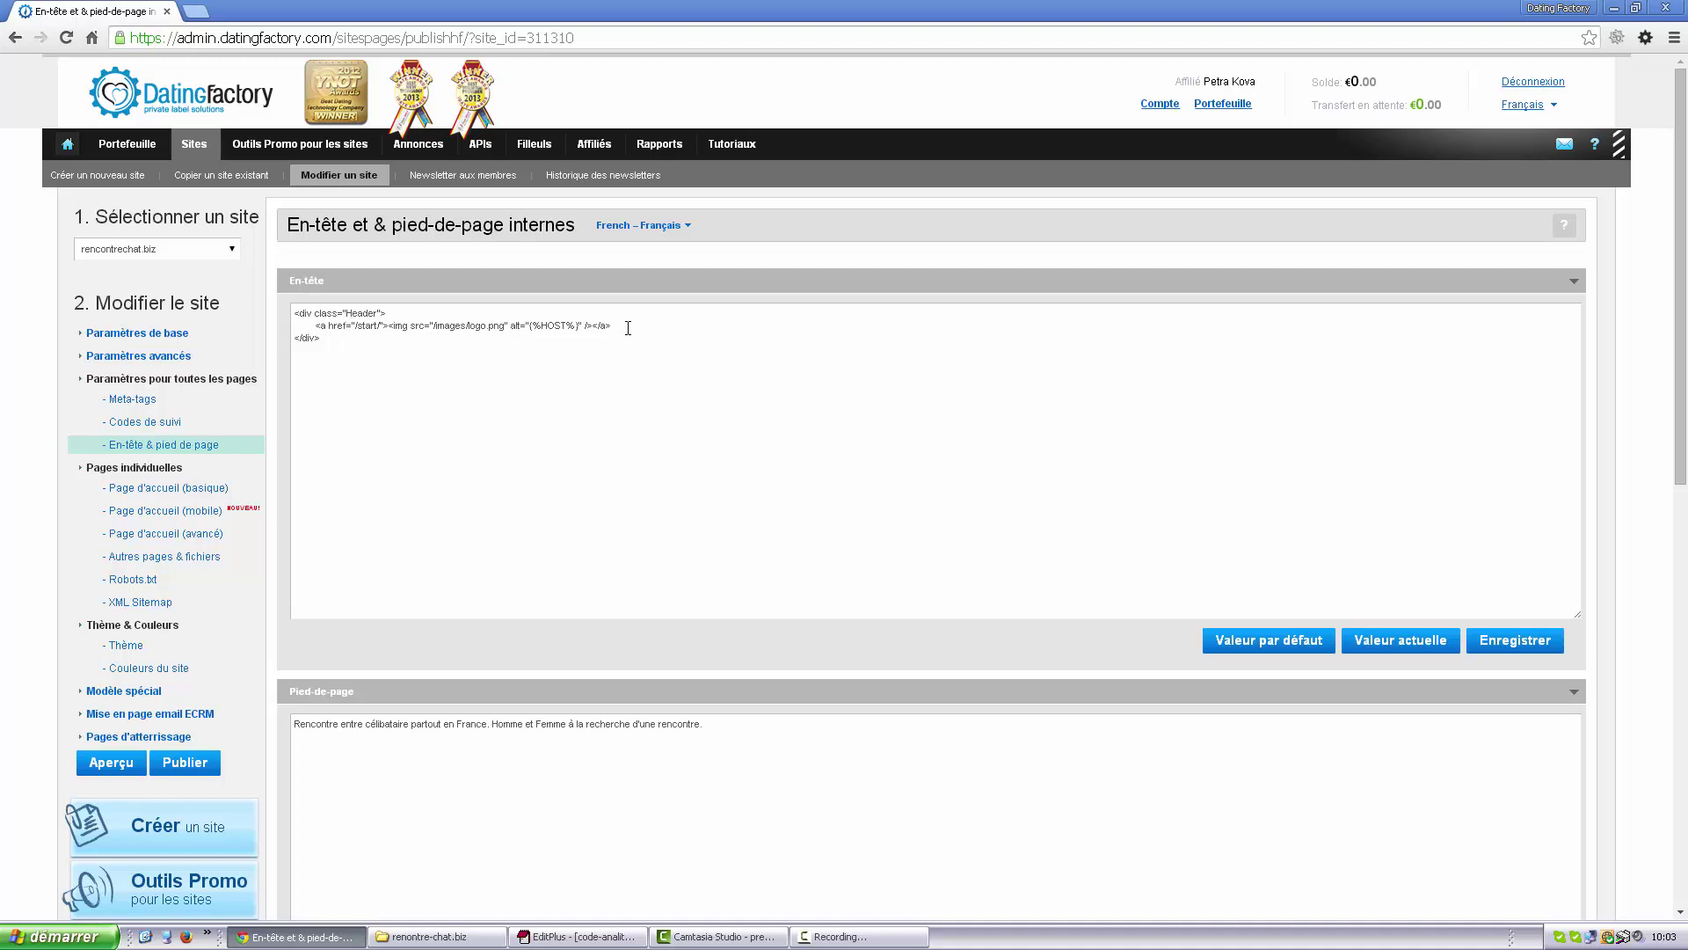
scroll(626, 339, down, 1)
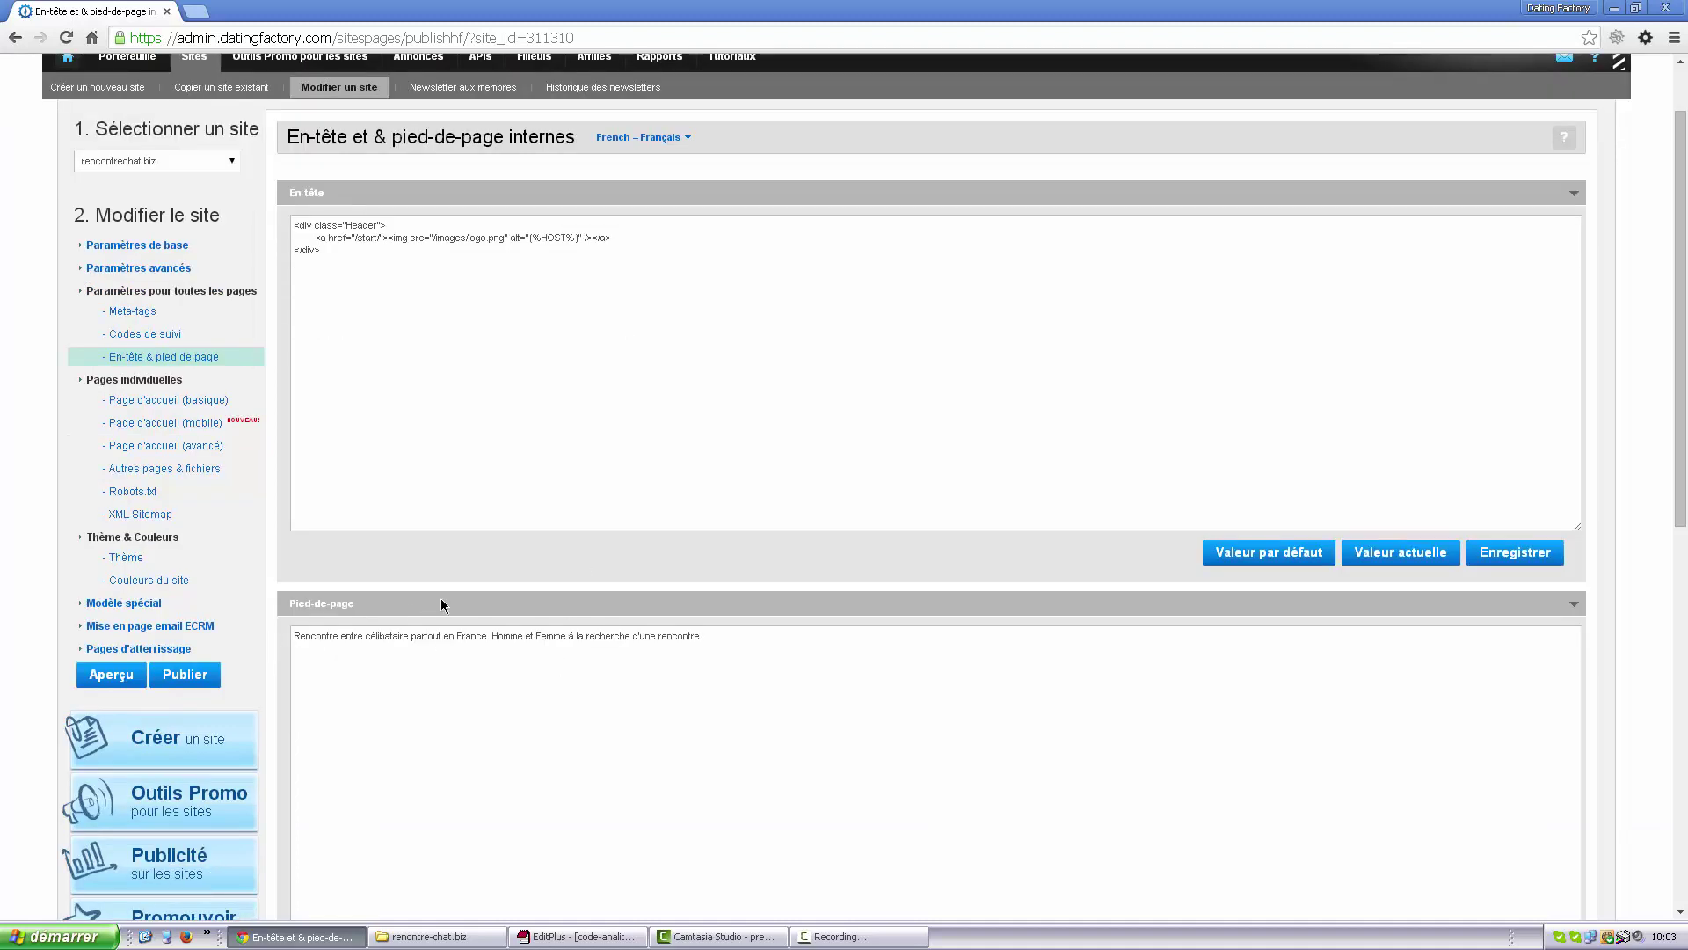
scroll(616, 510, down, 2)
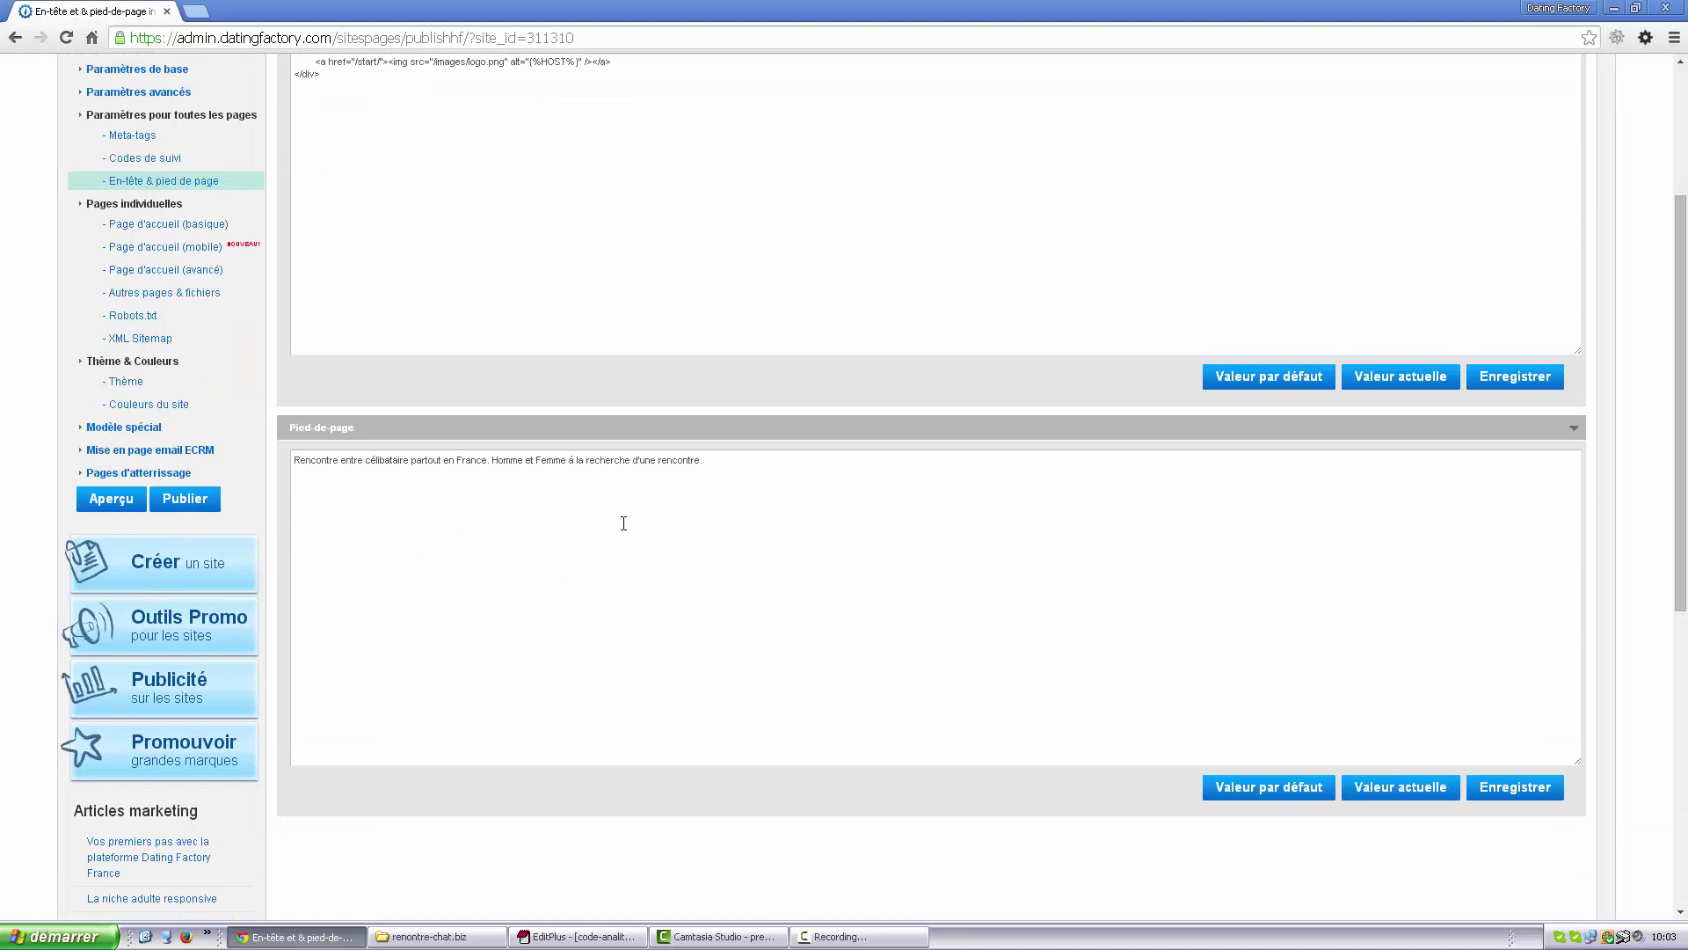
scroll(753, 437, up, 3)
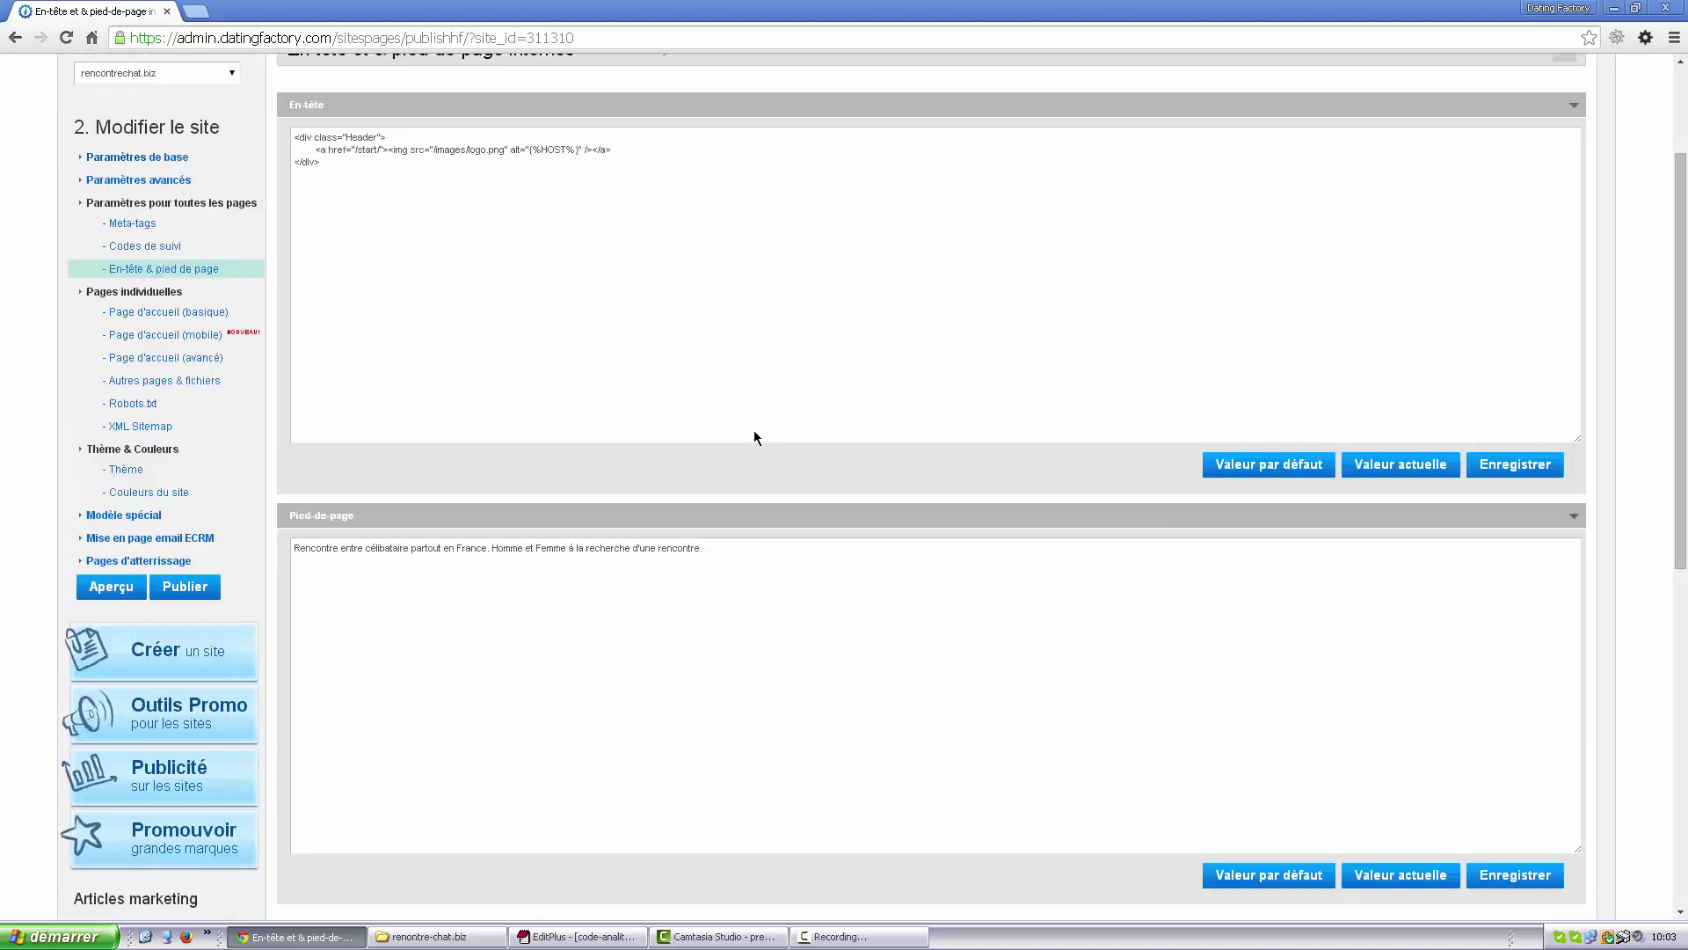
scroll(752, 437, down, 3)
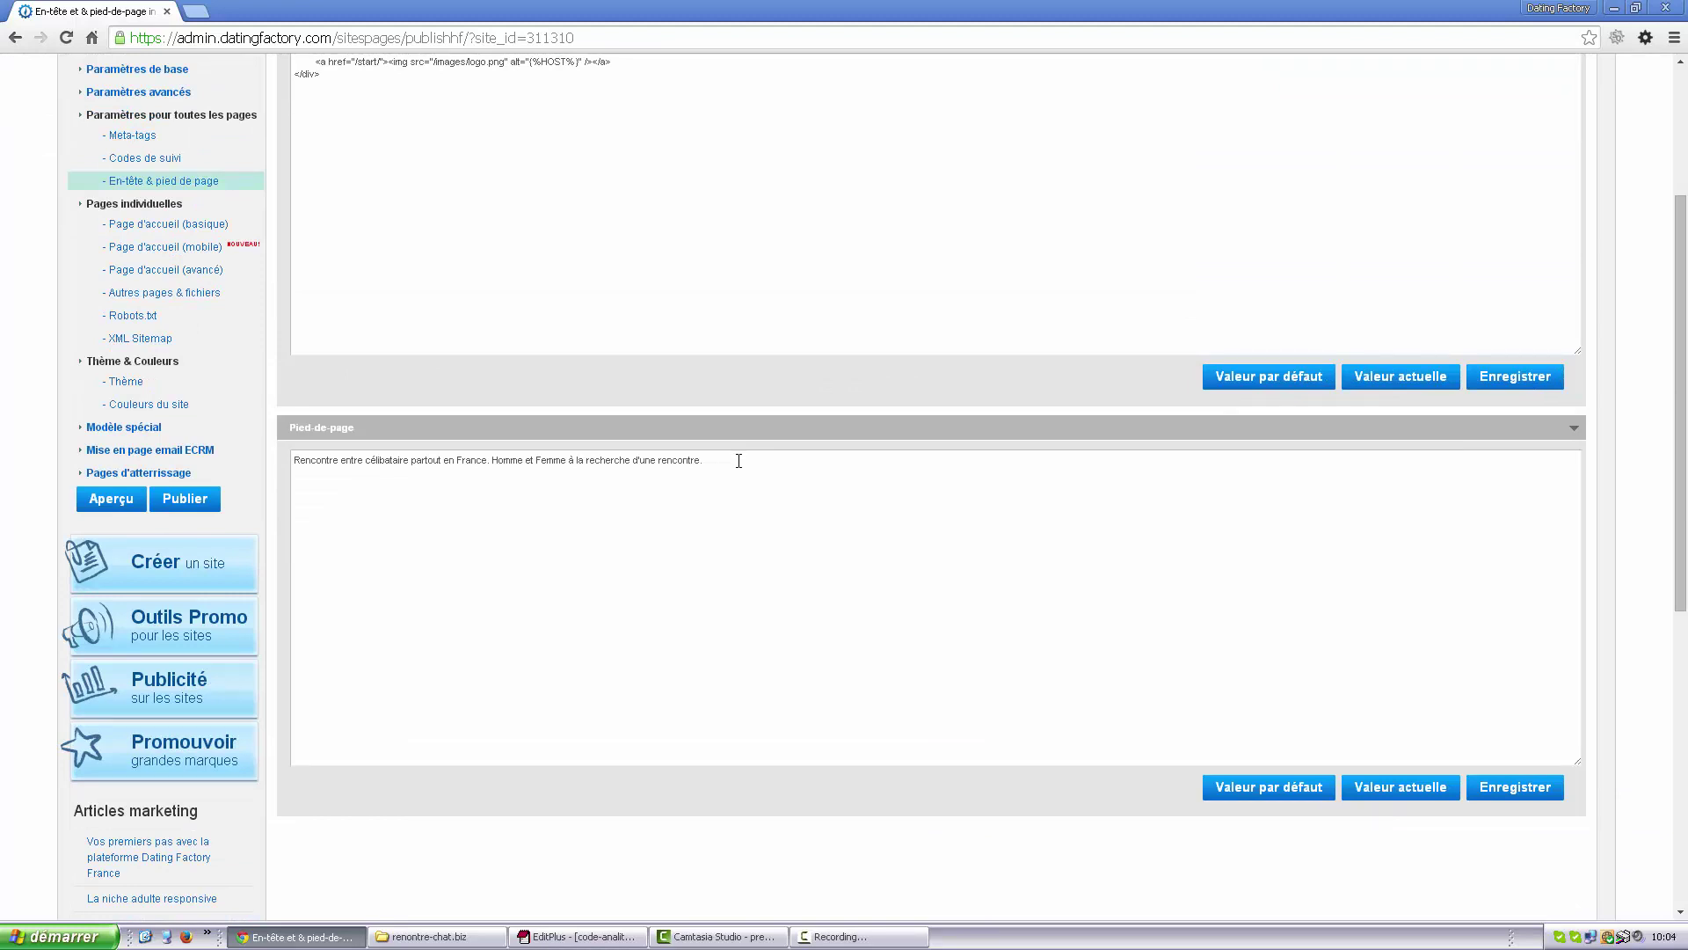
scroll(738, 461, up, 3)
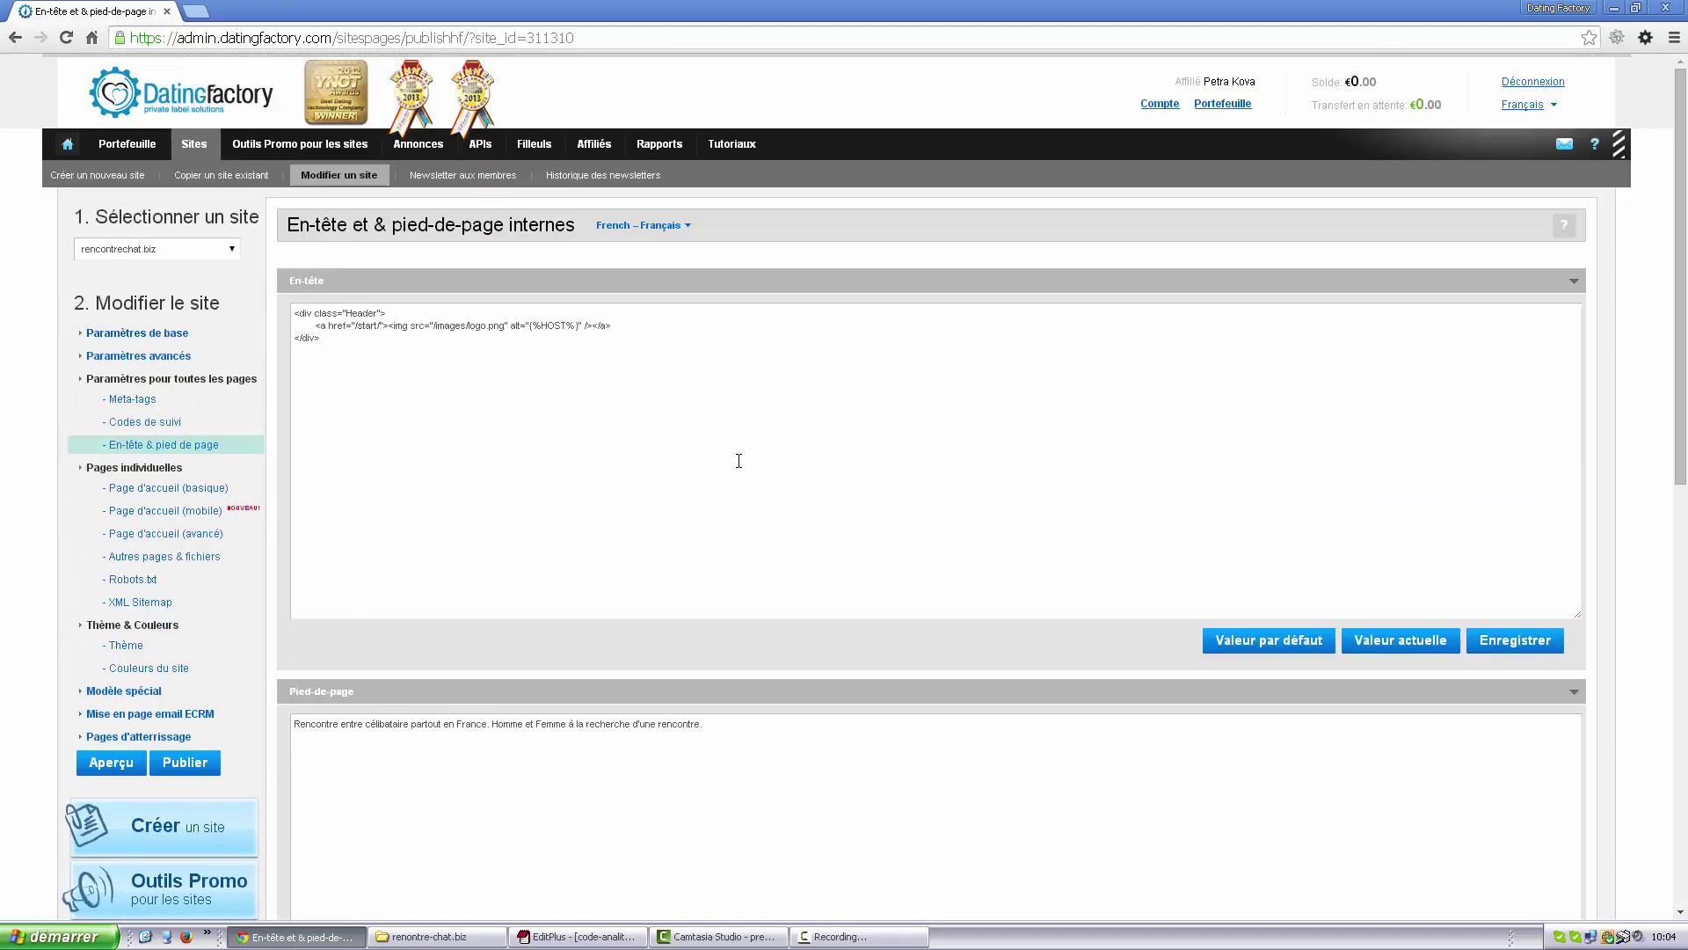
Open the basic homepage settings and examine the logo, the slogan and the heading tags in the main page text.
click(170, 489)
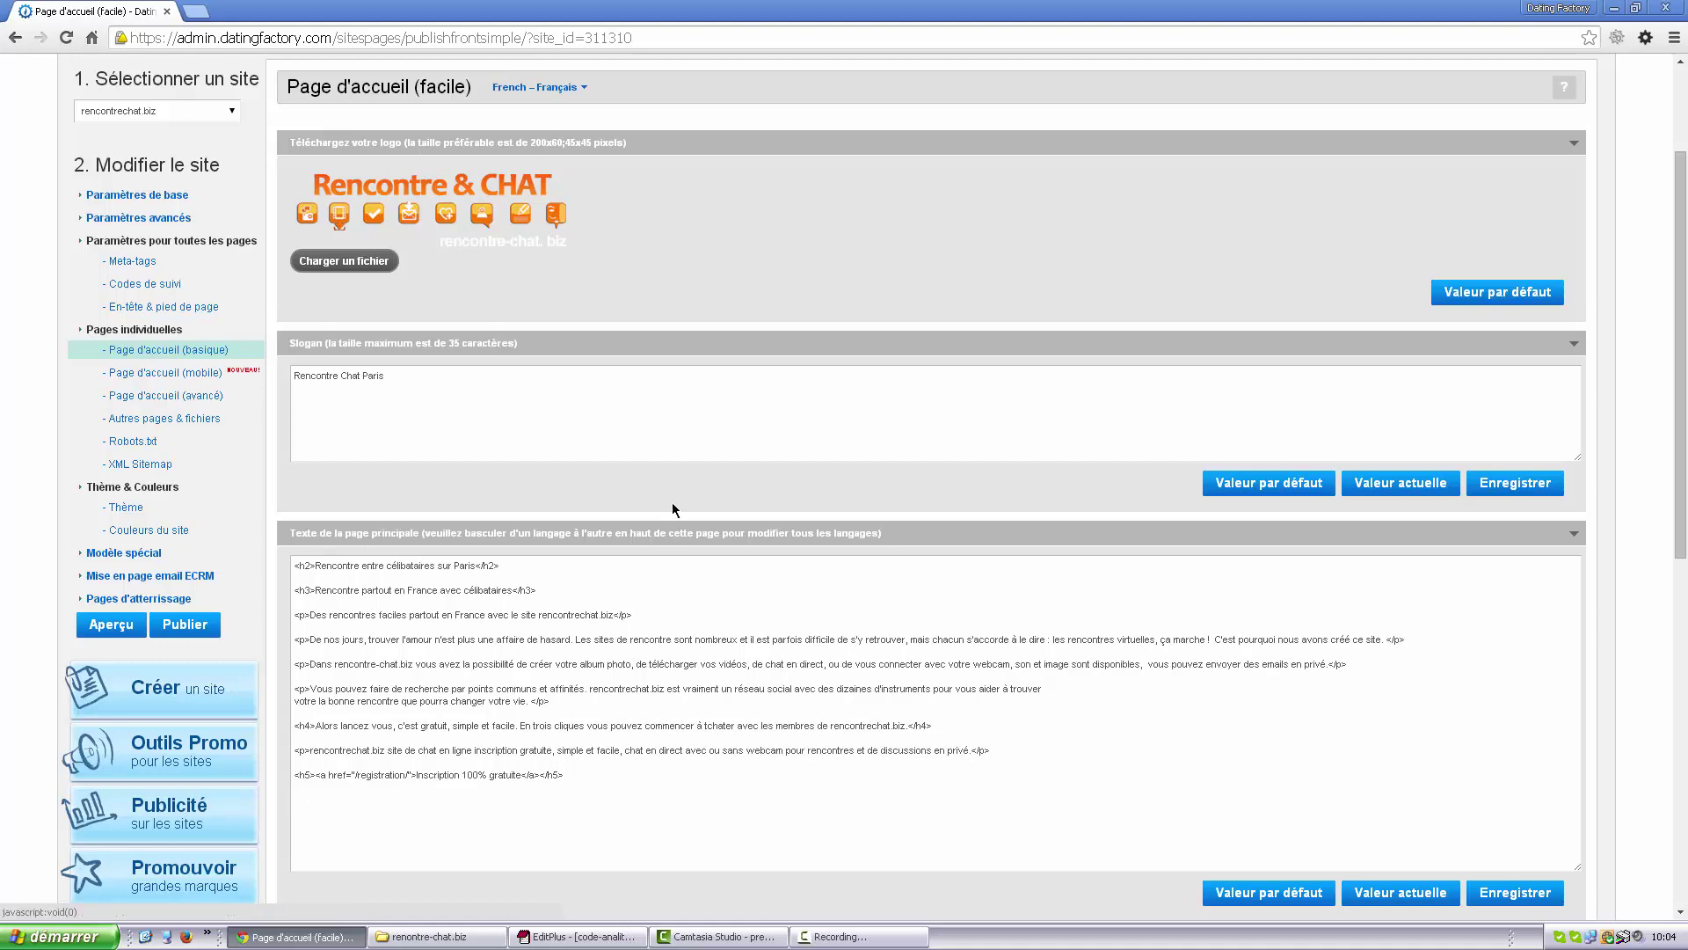
scroll(733, 510, down, 3)
scroll(674, 508, up, 2)
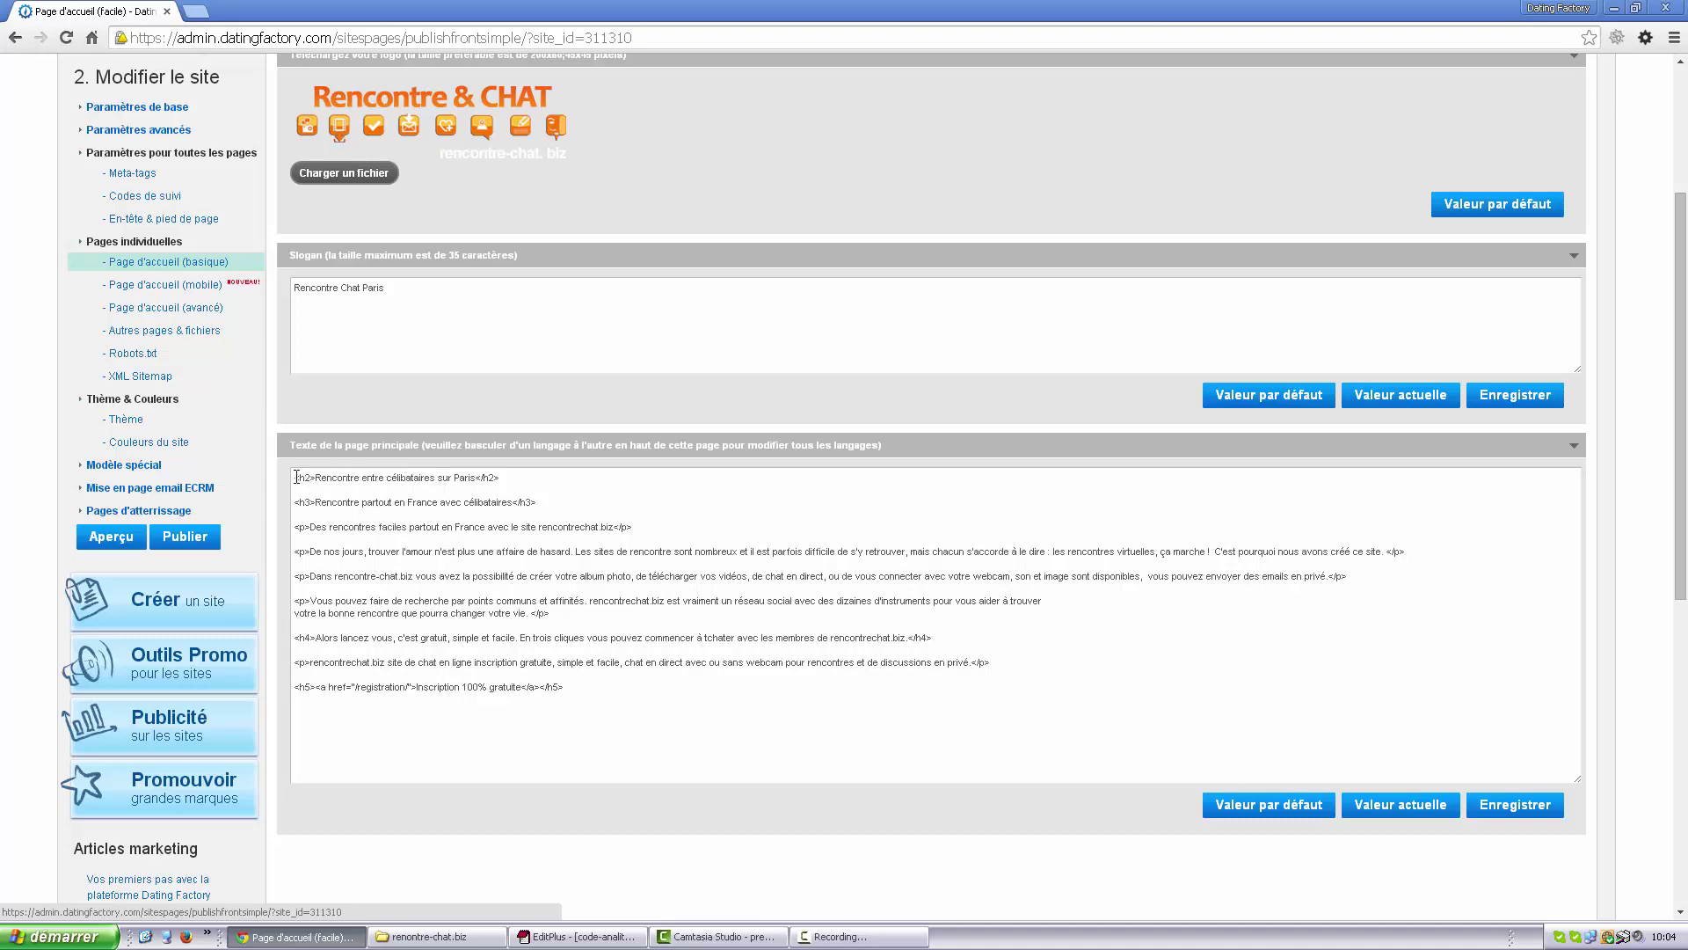
drag(297, 478, 626, 700)
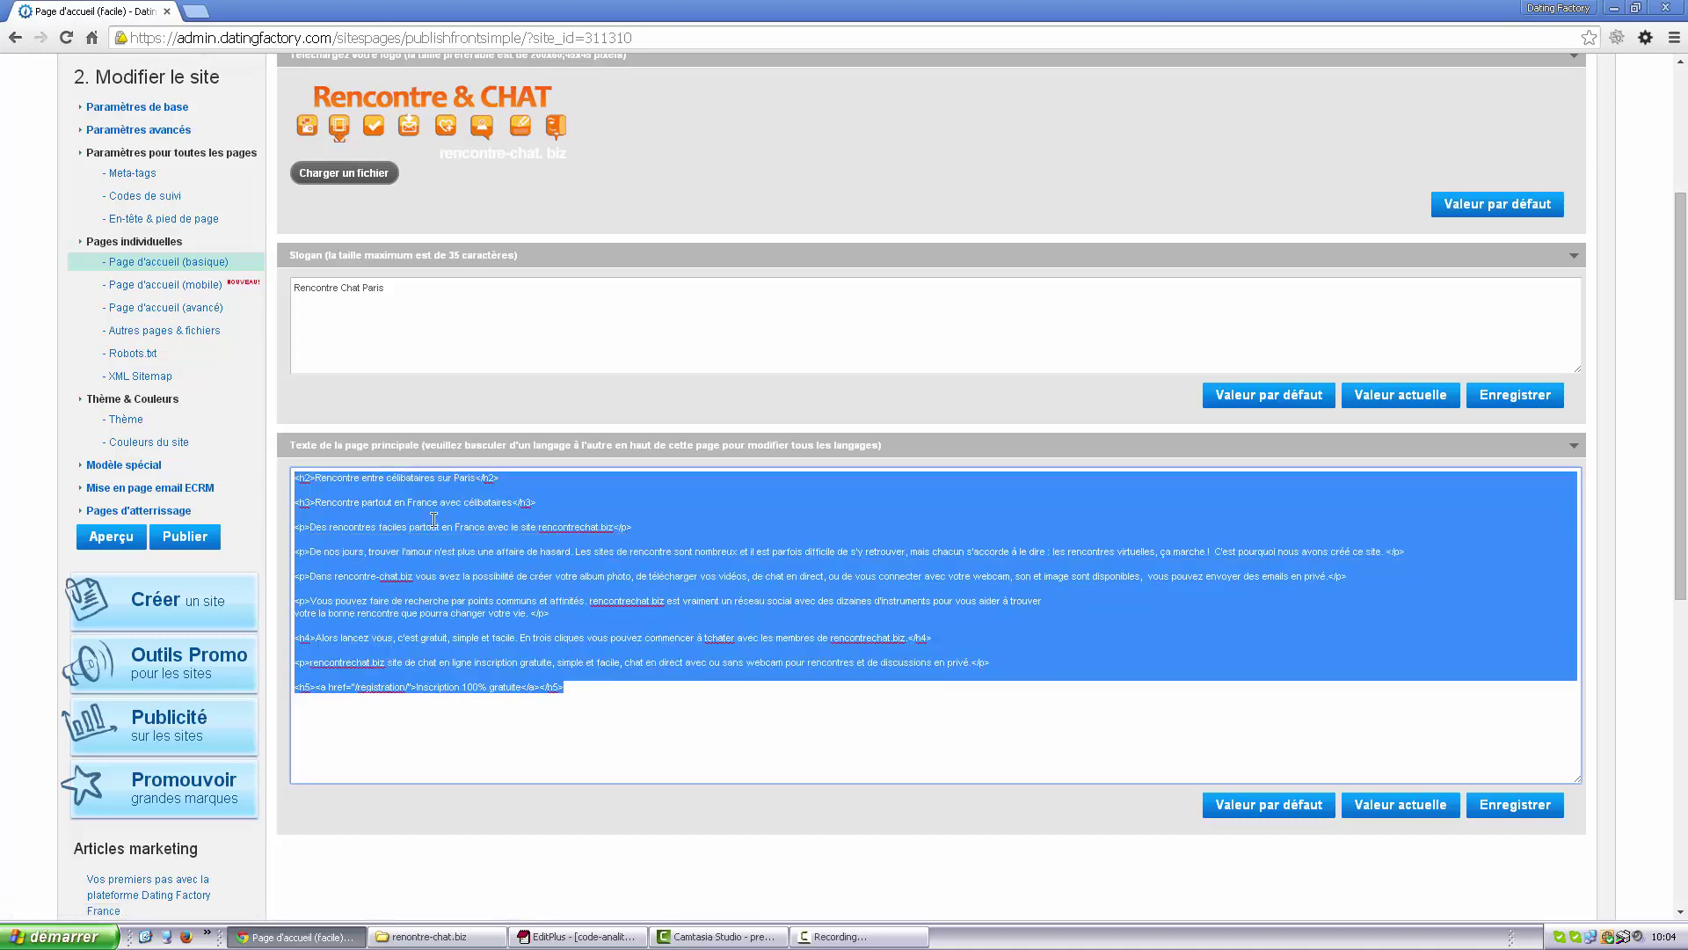
click(311, 502)
drag(311, 483, 283, 502)
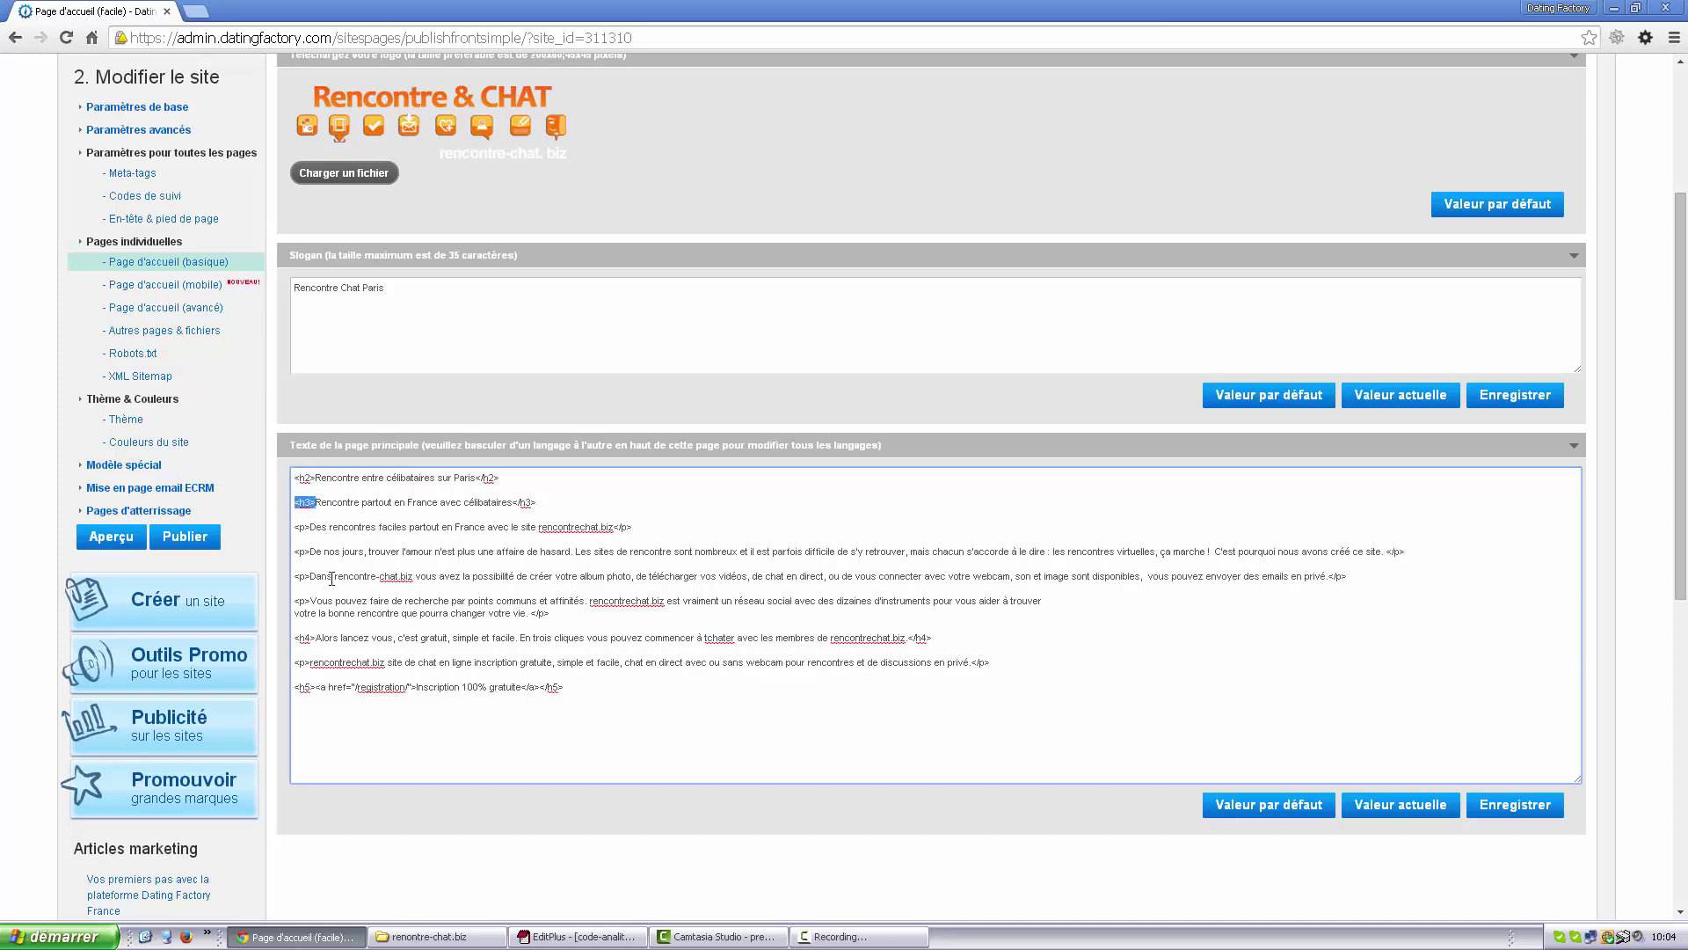
click(314, 638)
click(544, 576)
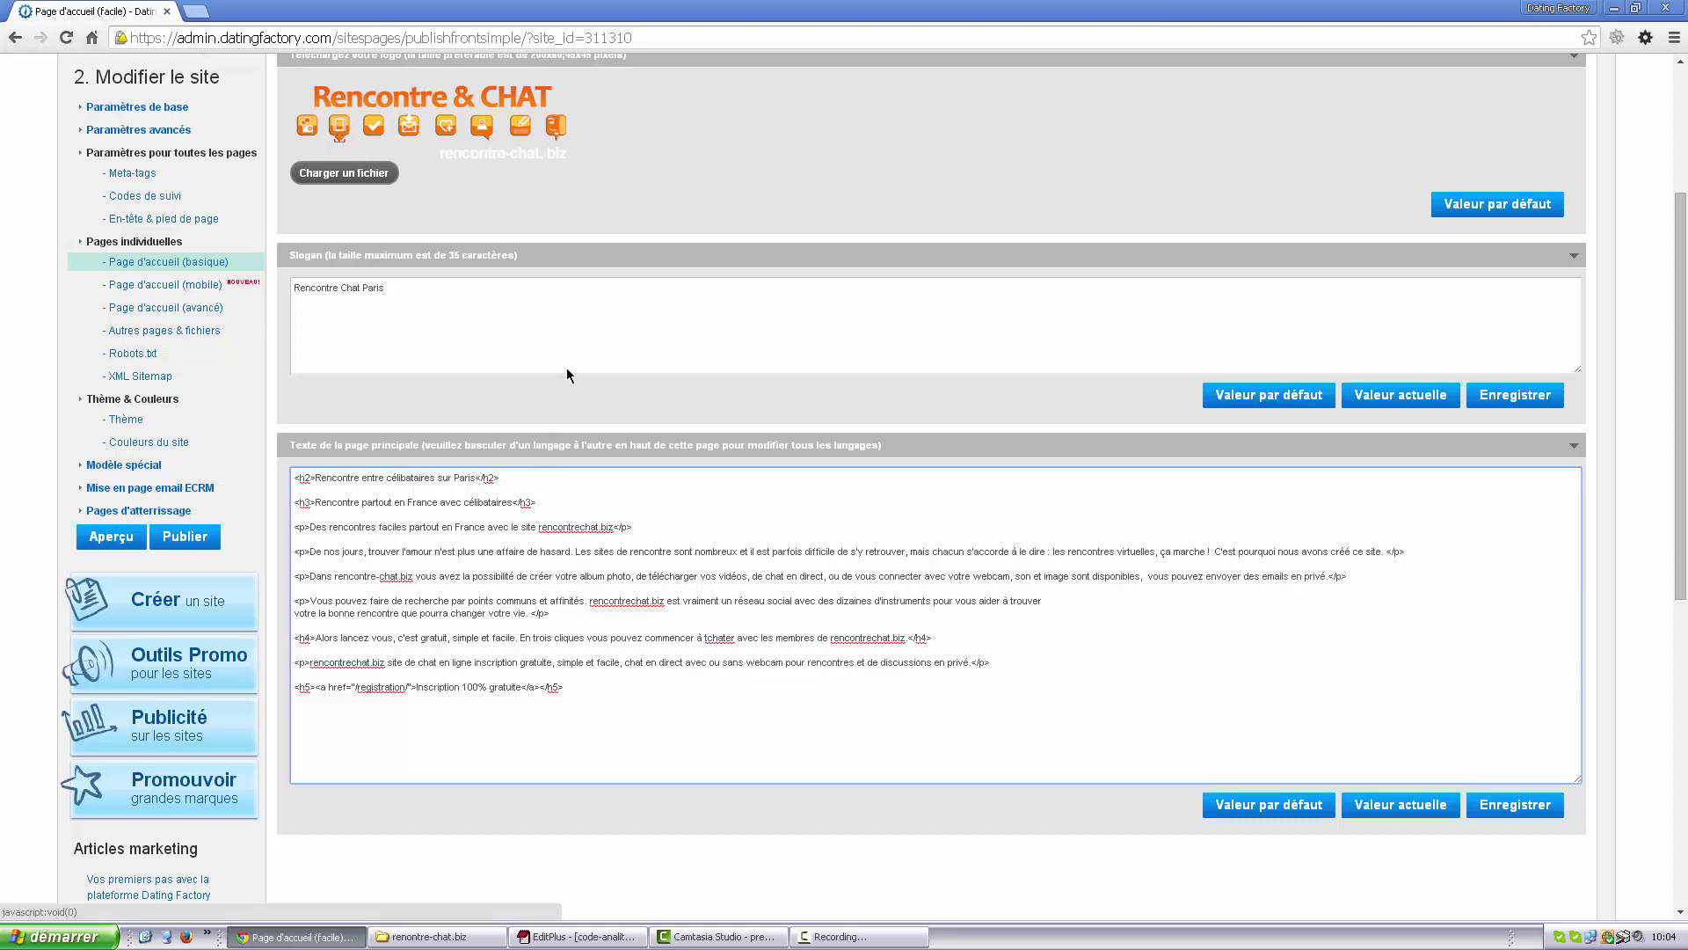
Open the mobile homepage settings and review the mobile icon, logo, site name and layout sections.
click(170, 288)
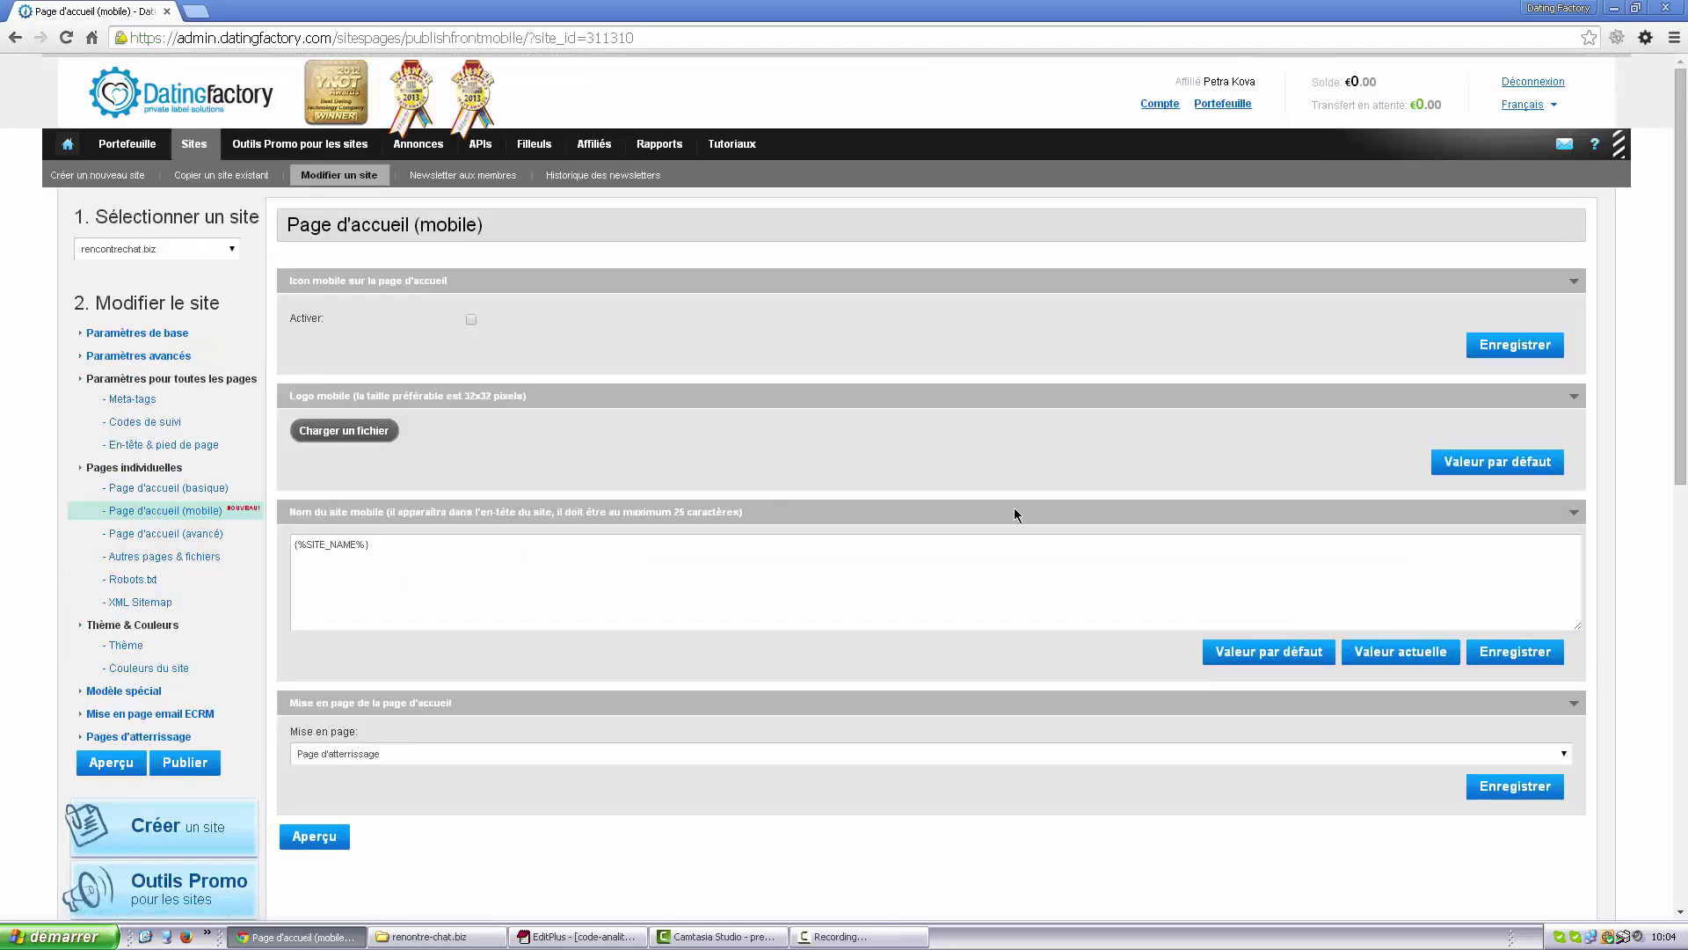
scroll(1082, 402, down, 2)
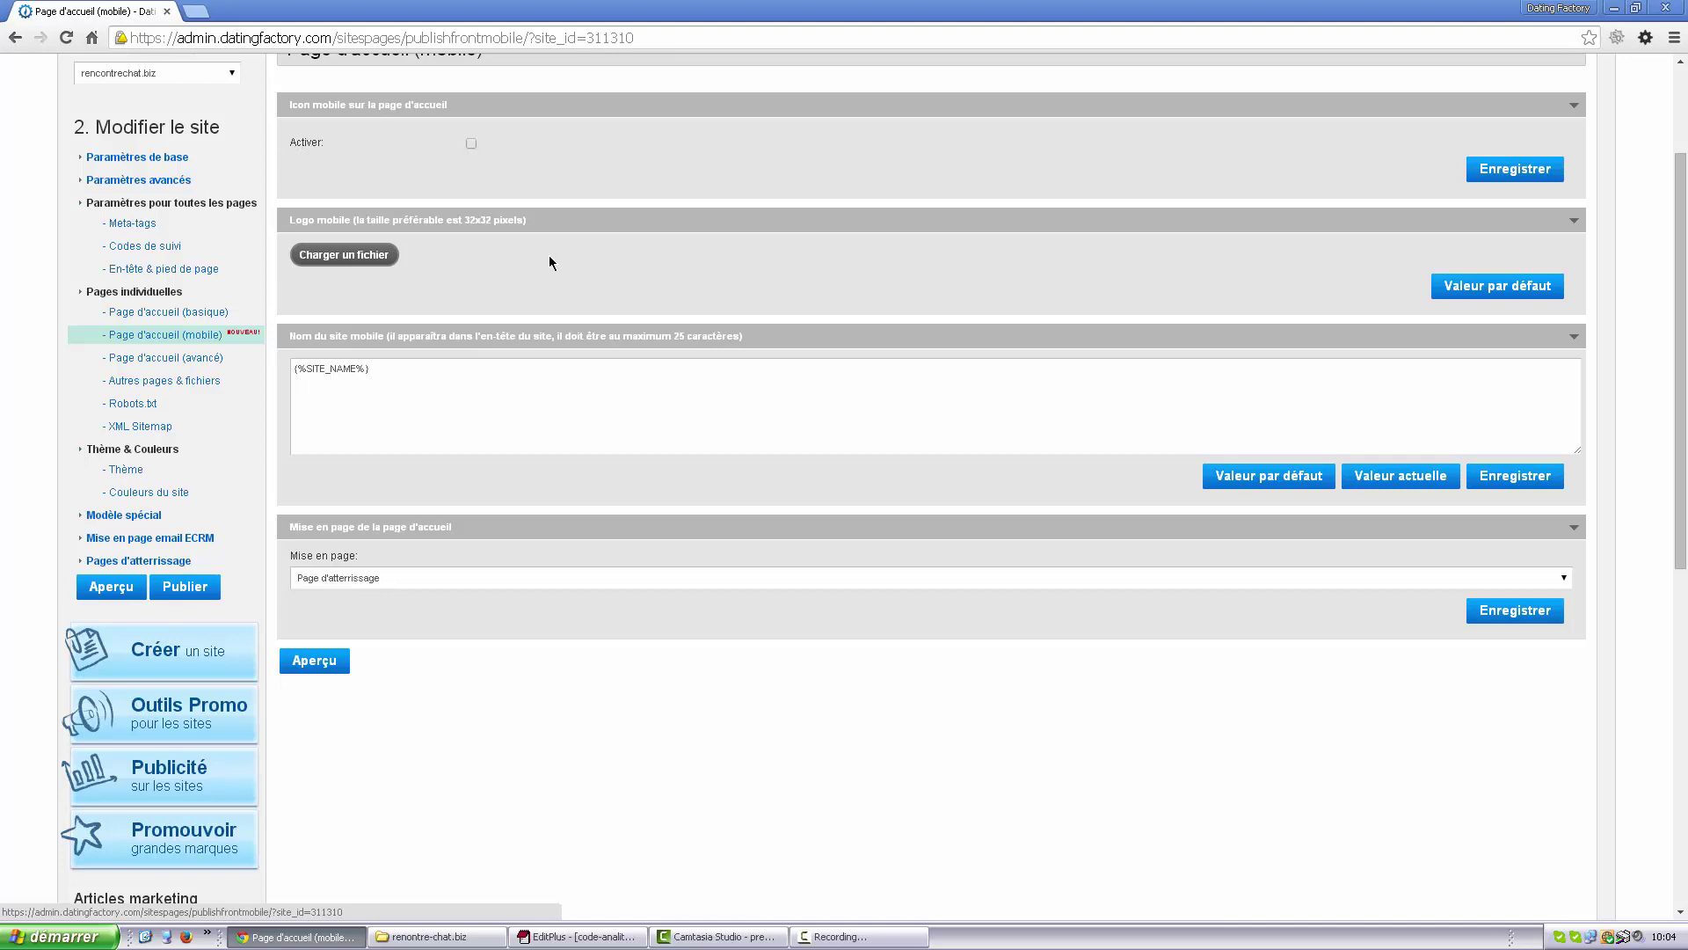
scroll(554, 259, up, 1)
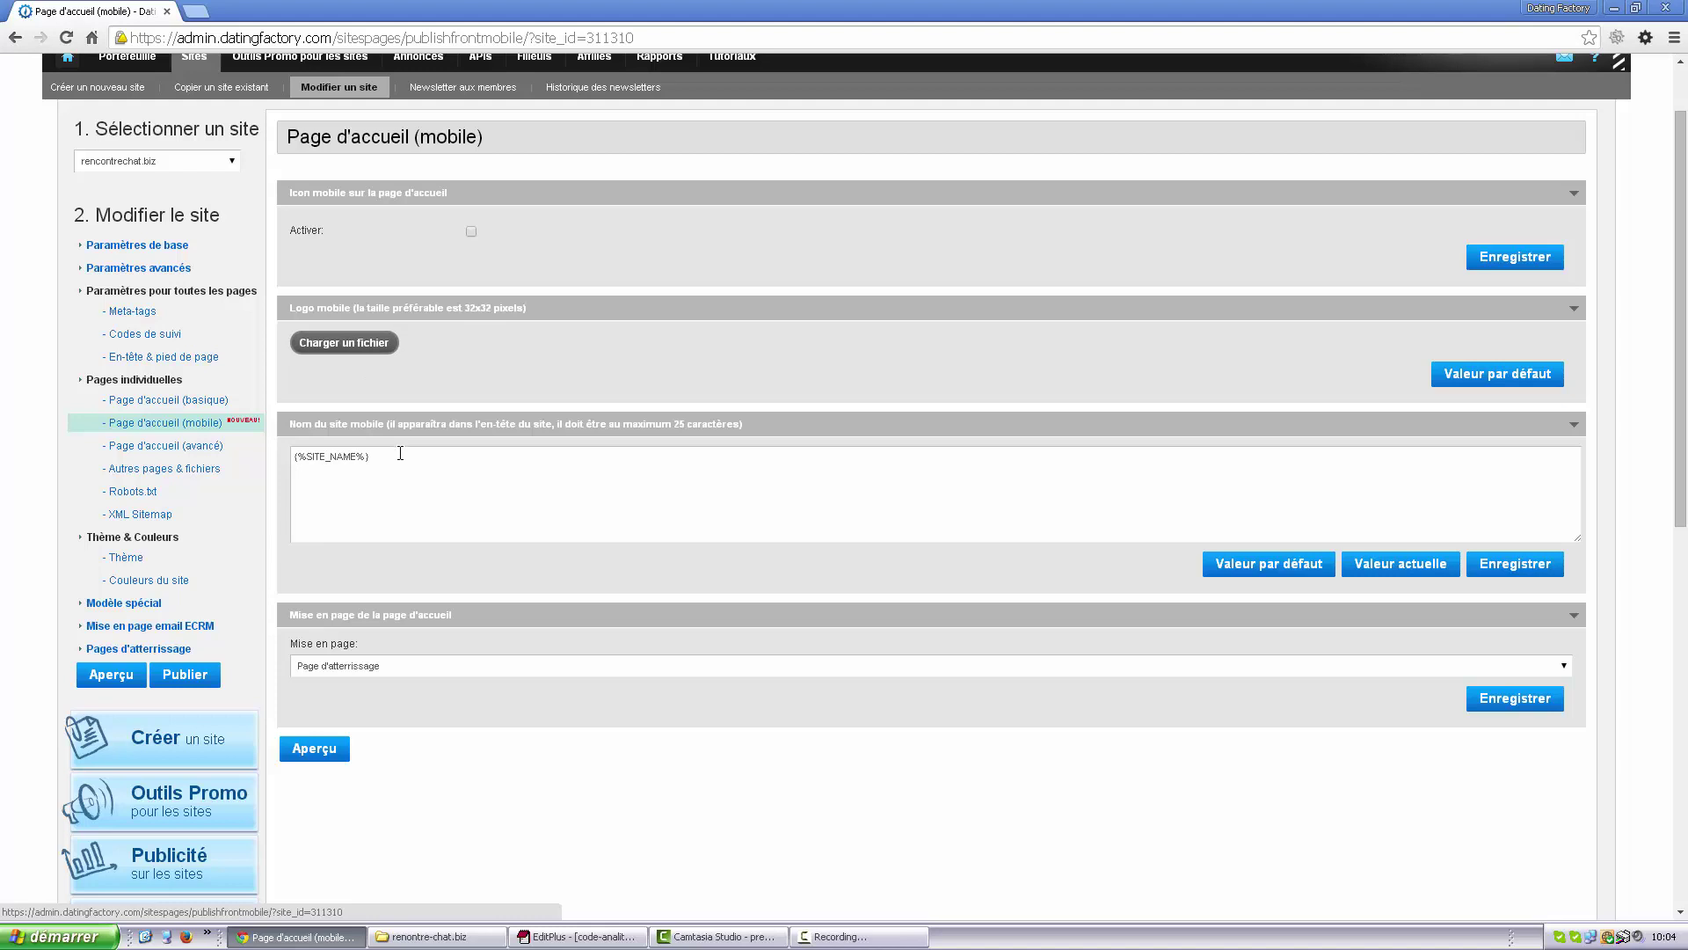
scroll(406, 523, down, 2)
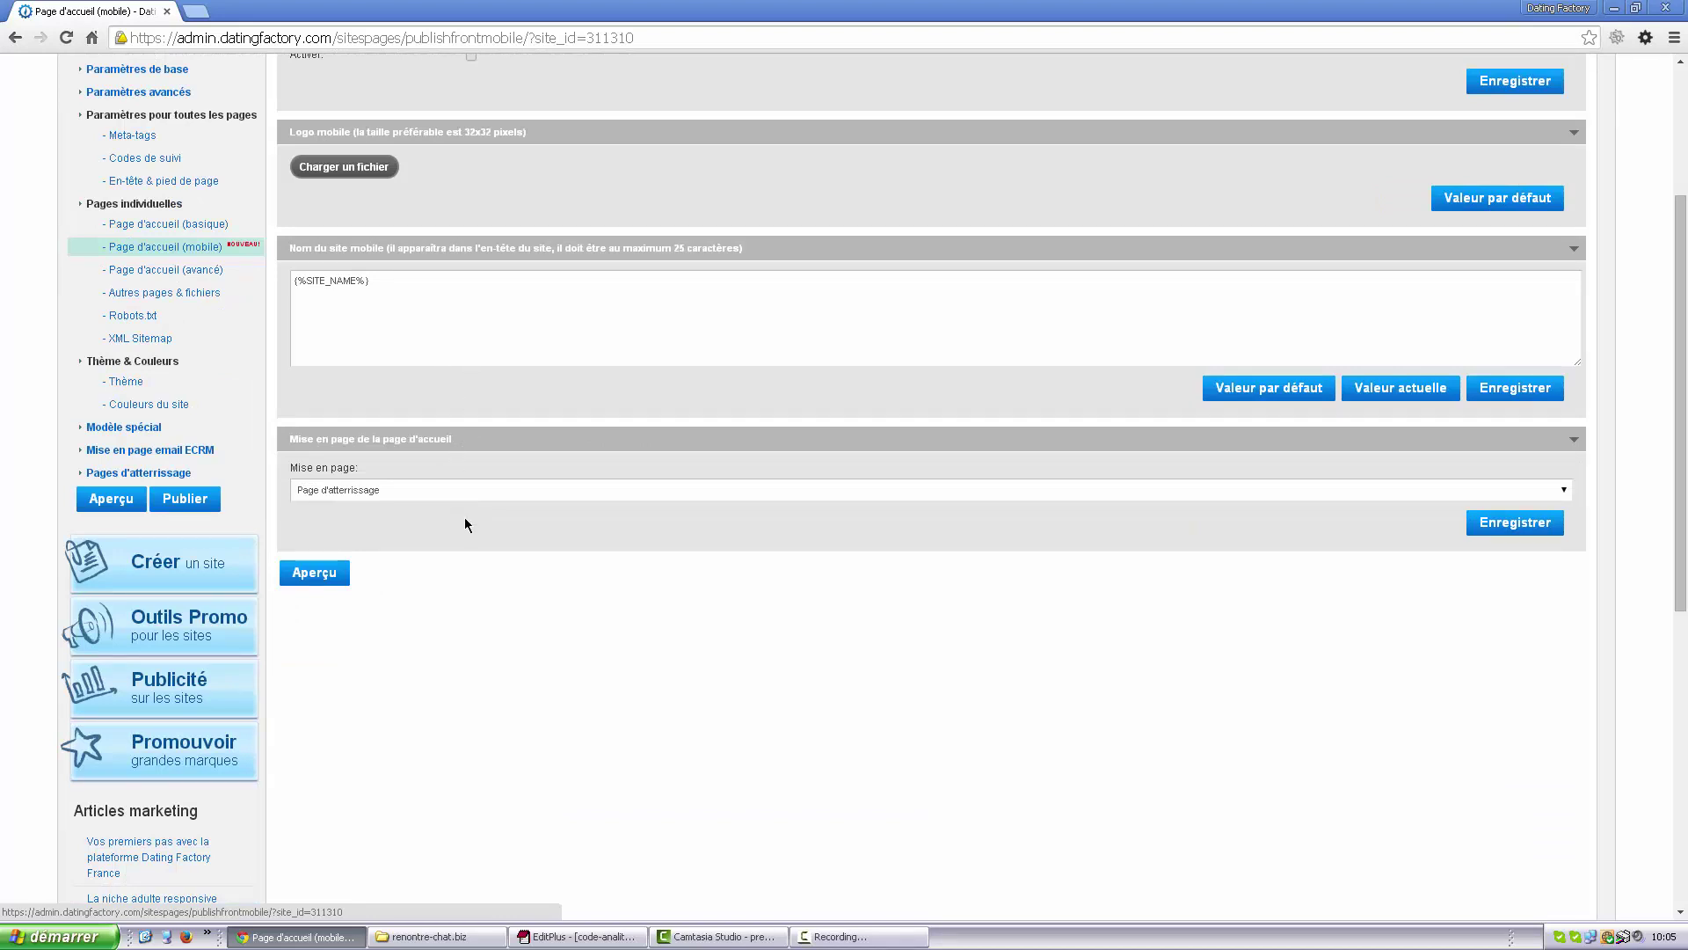
Set the mobile homepage layout to "Formulaire d'inscription" and save it.
click(468, 489)
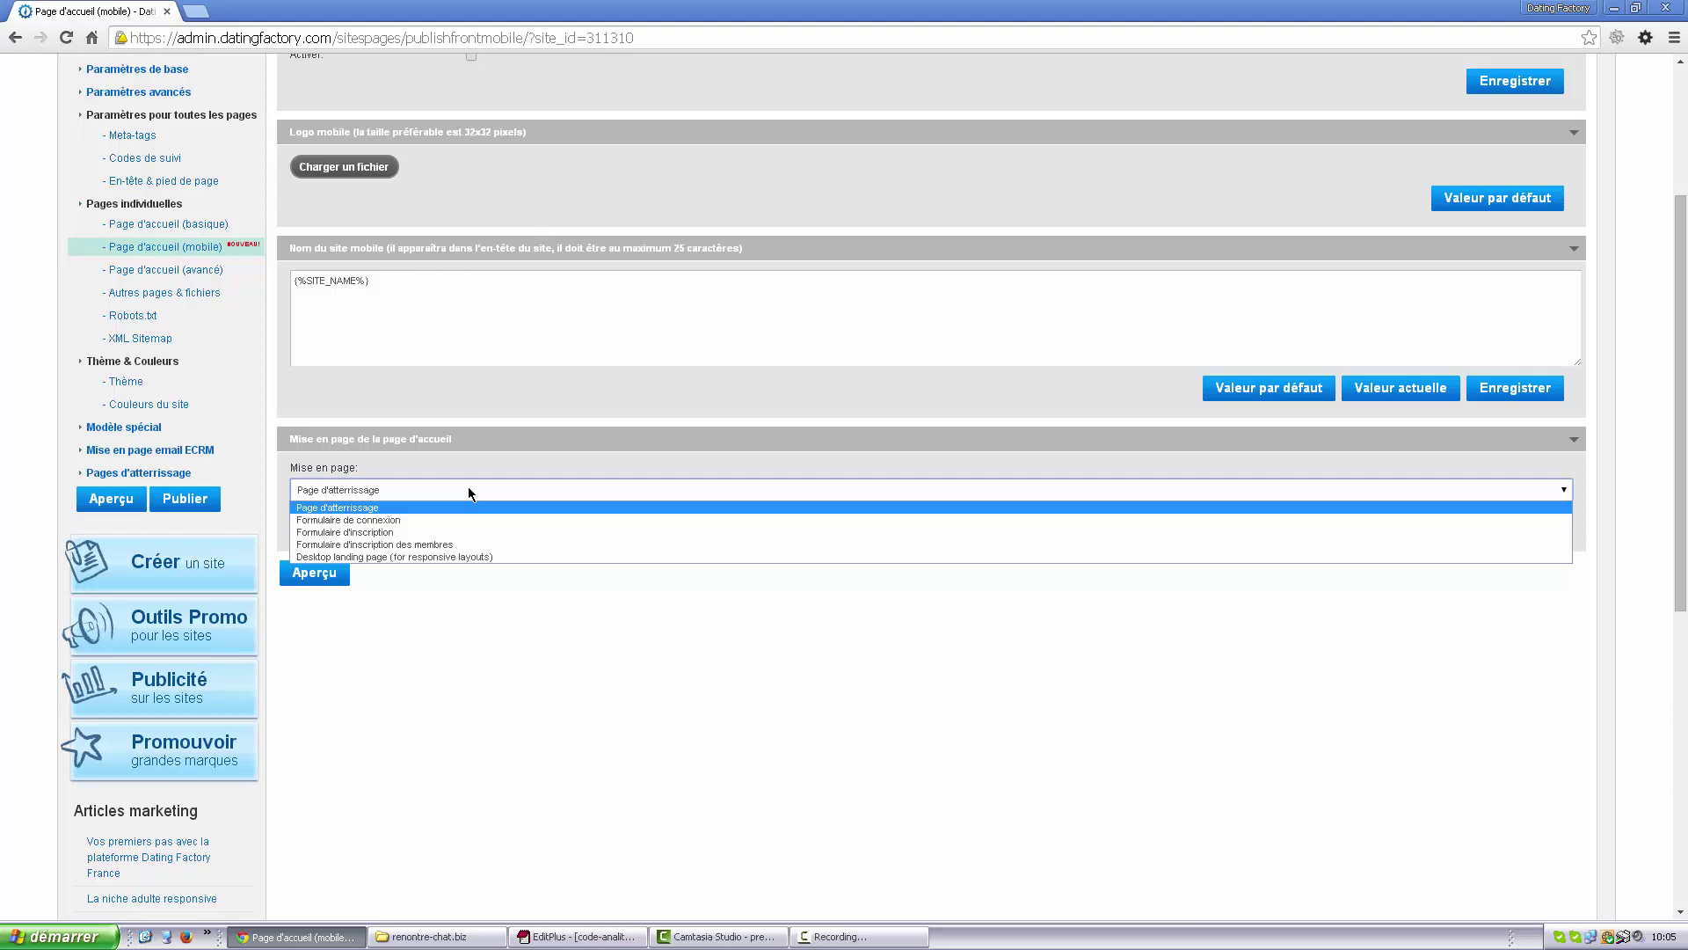
click(363, 533)
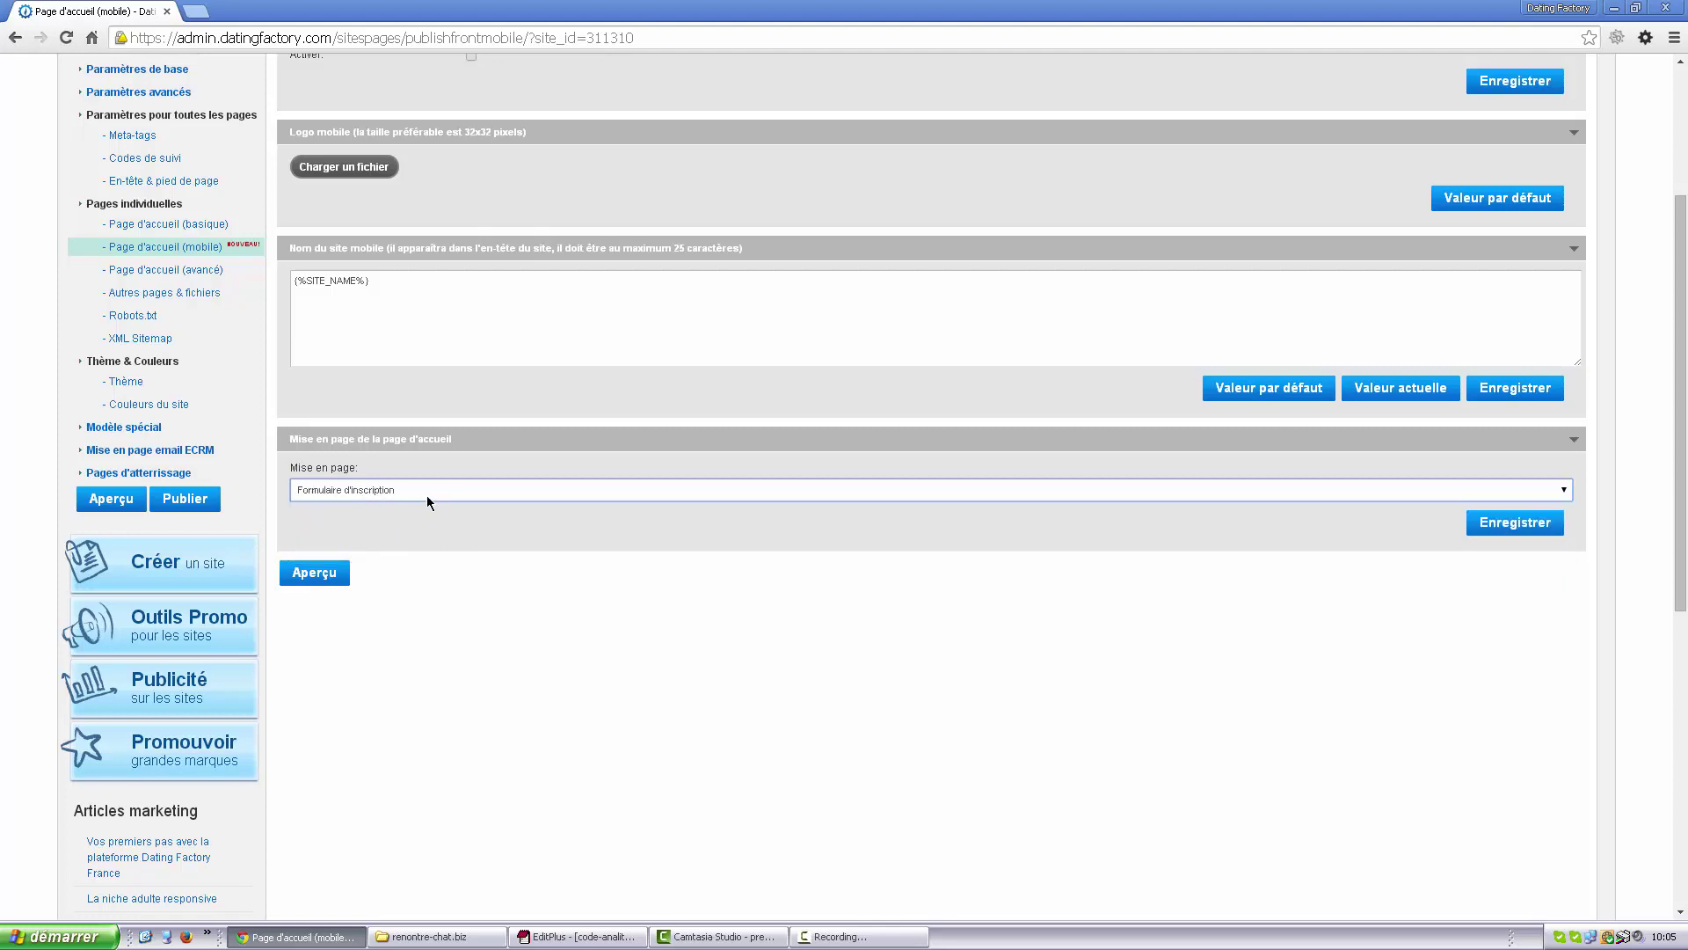
click(1506, 525)
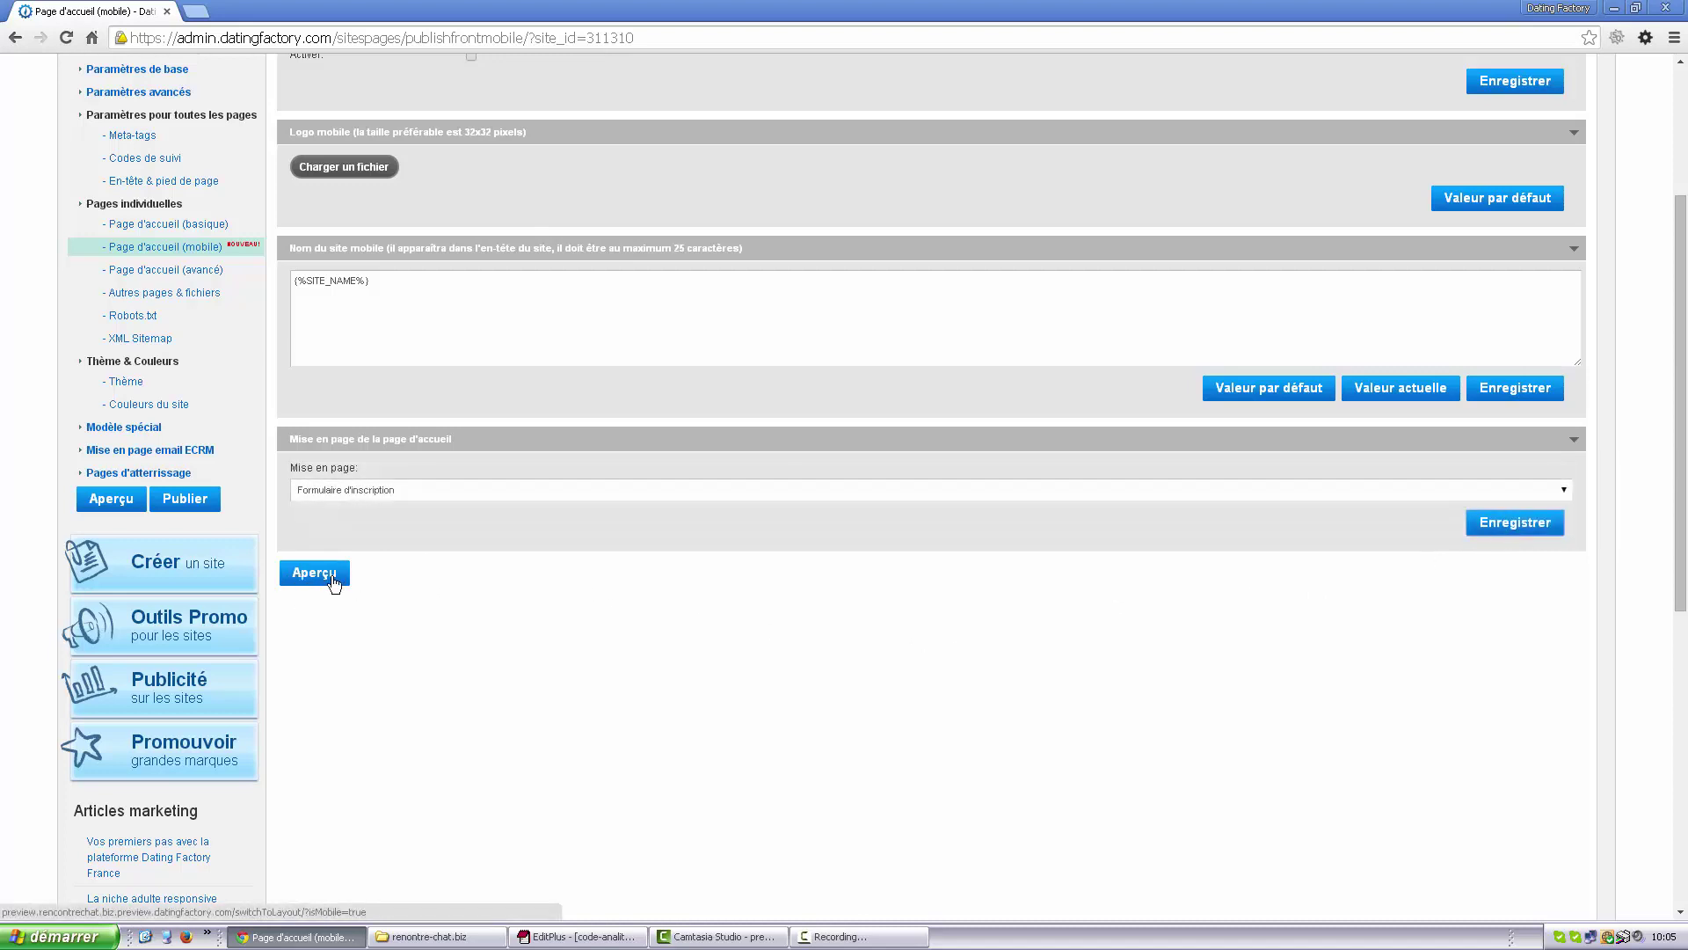
scroll(540, 576, up, 1)
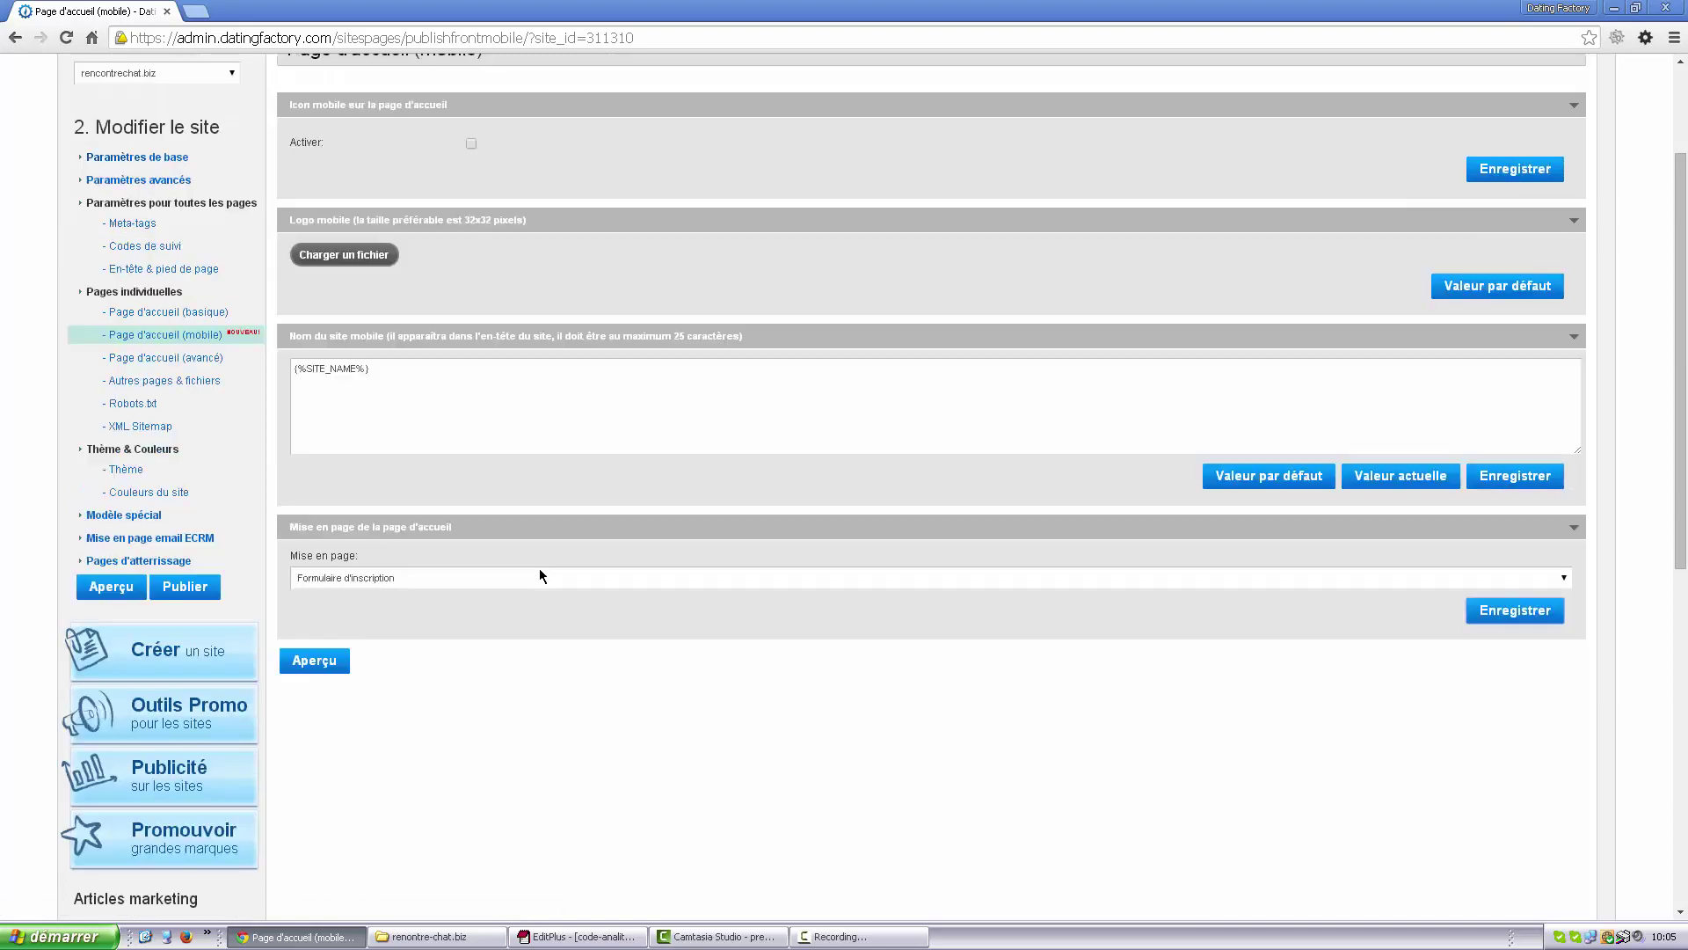
Open the advanced homepage settings and review the title and META tags in the META information section.
click(154, 360)
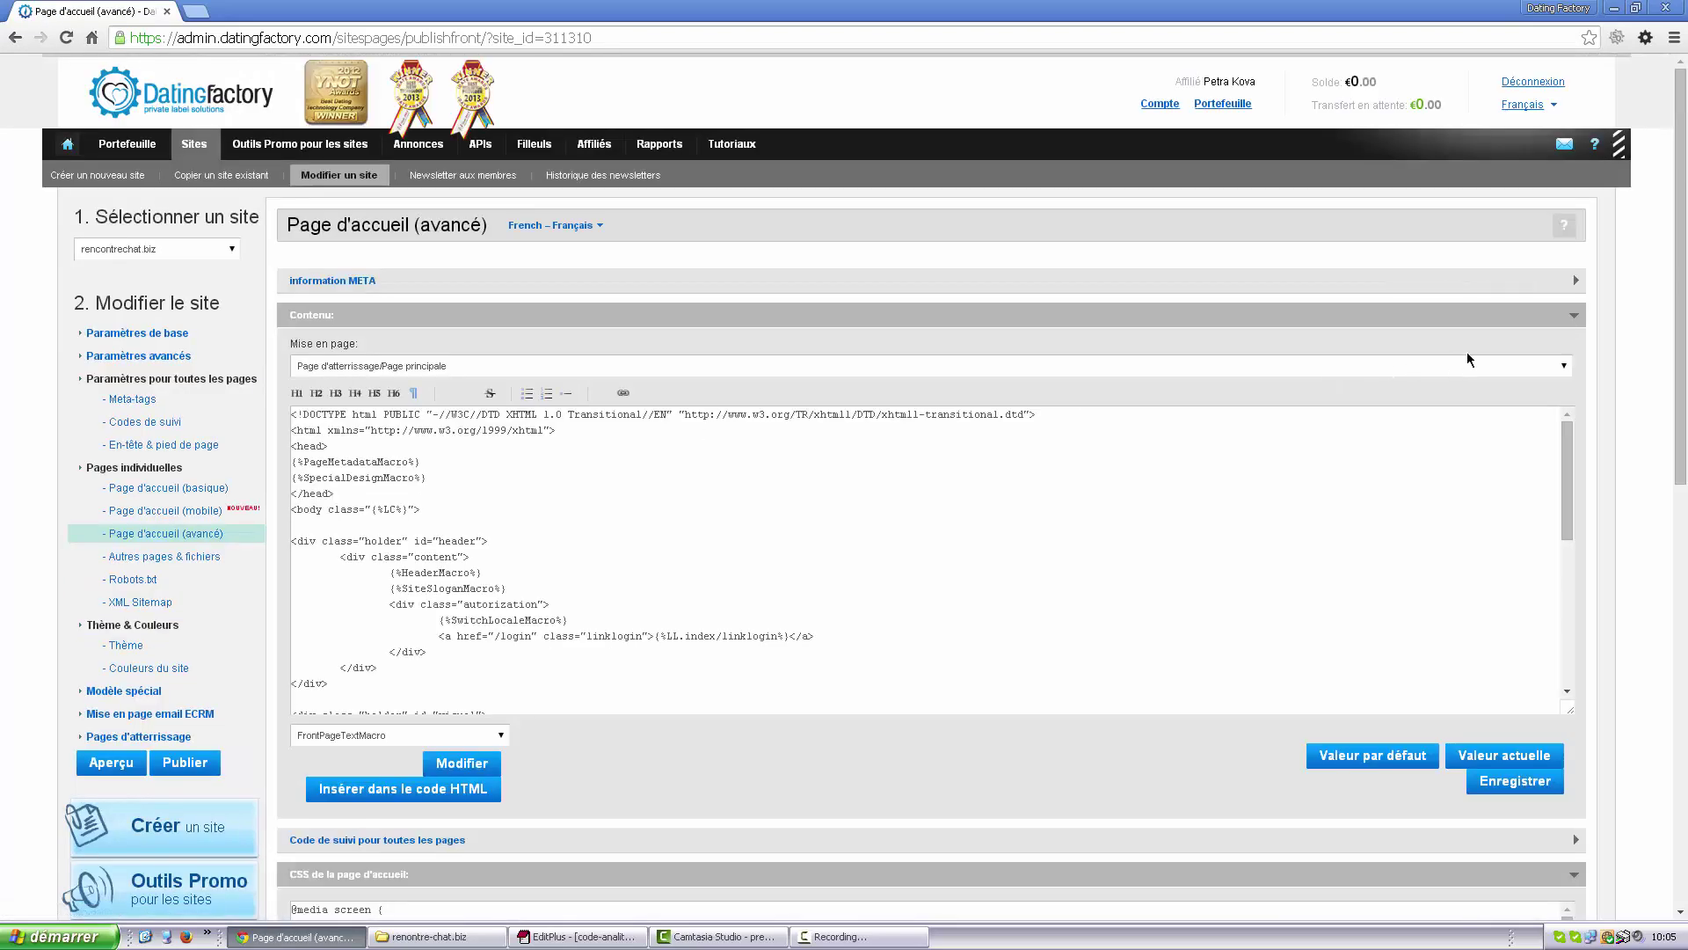
click(335, 283)
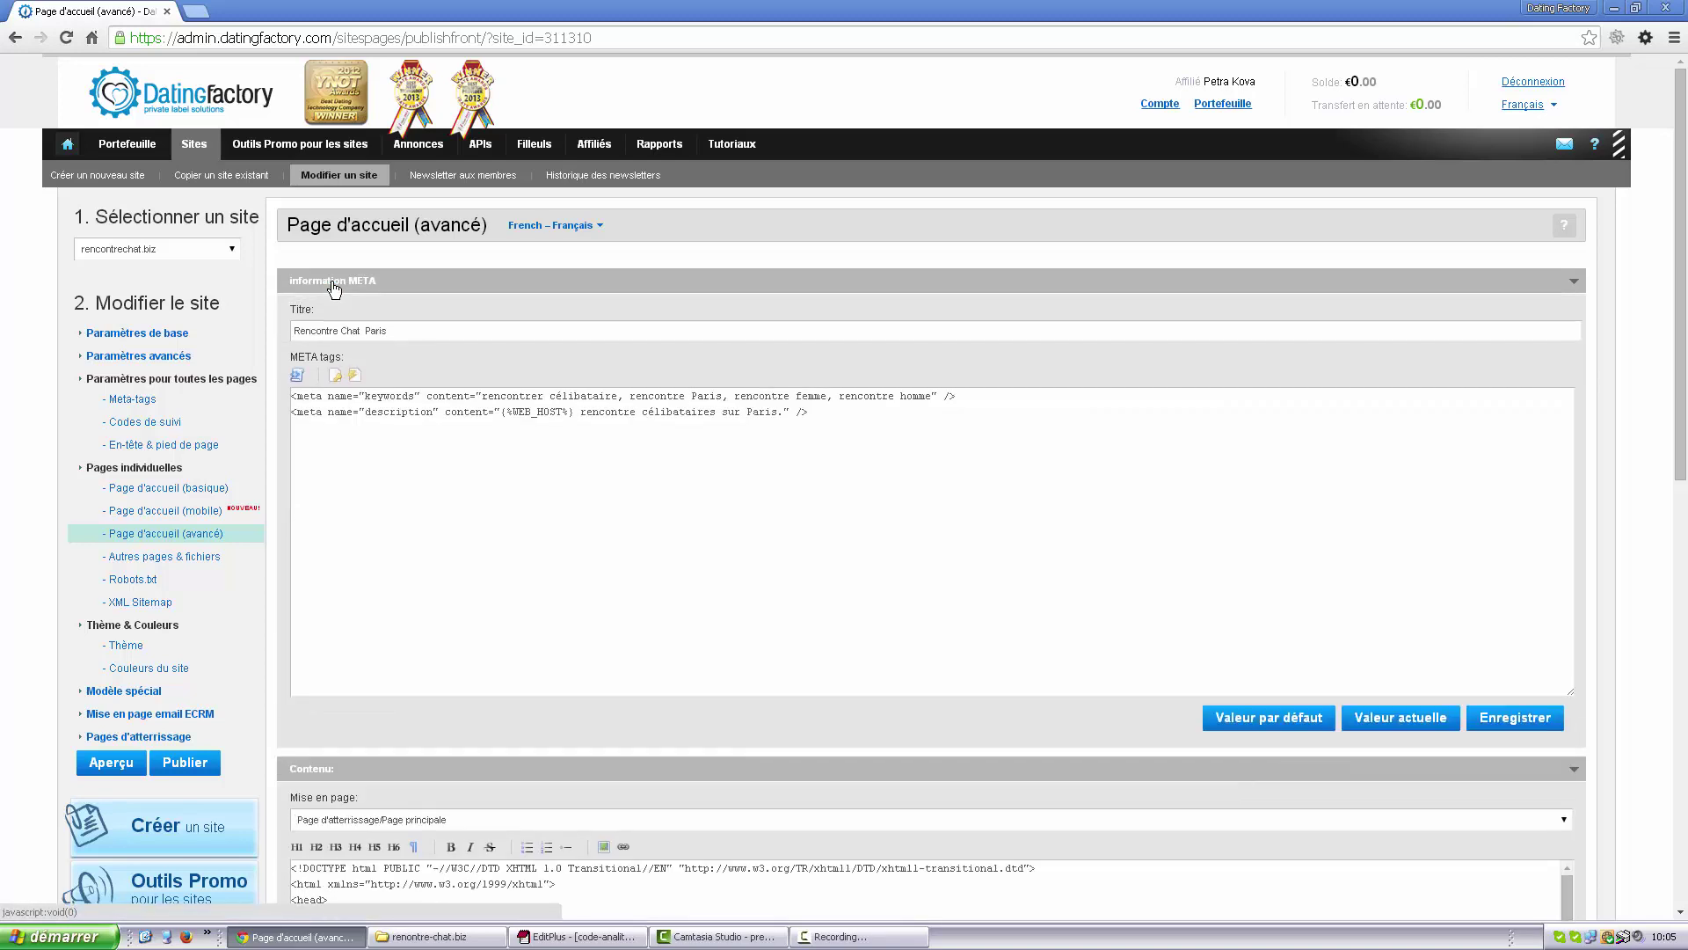
click(334, 282)
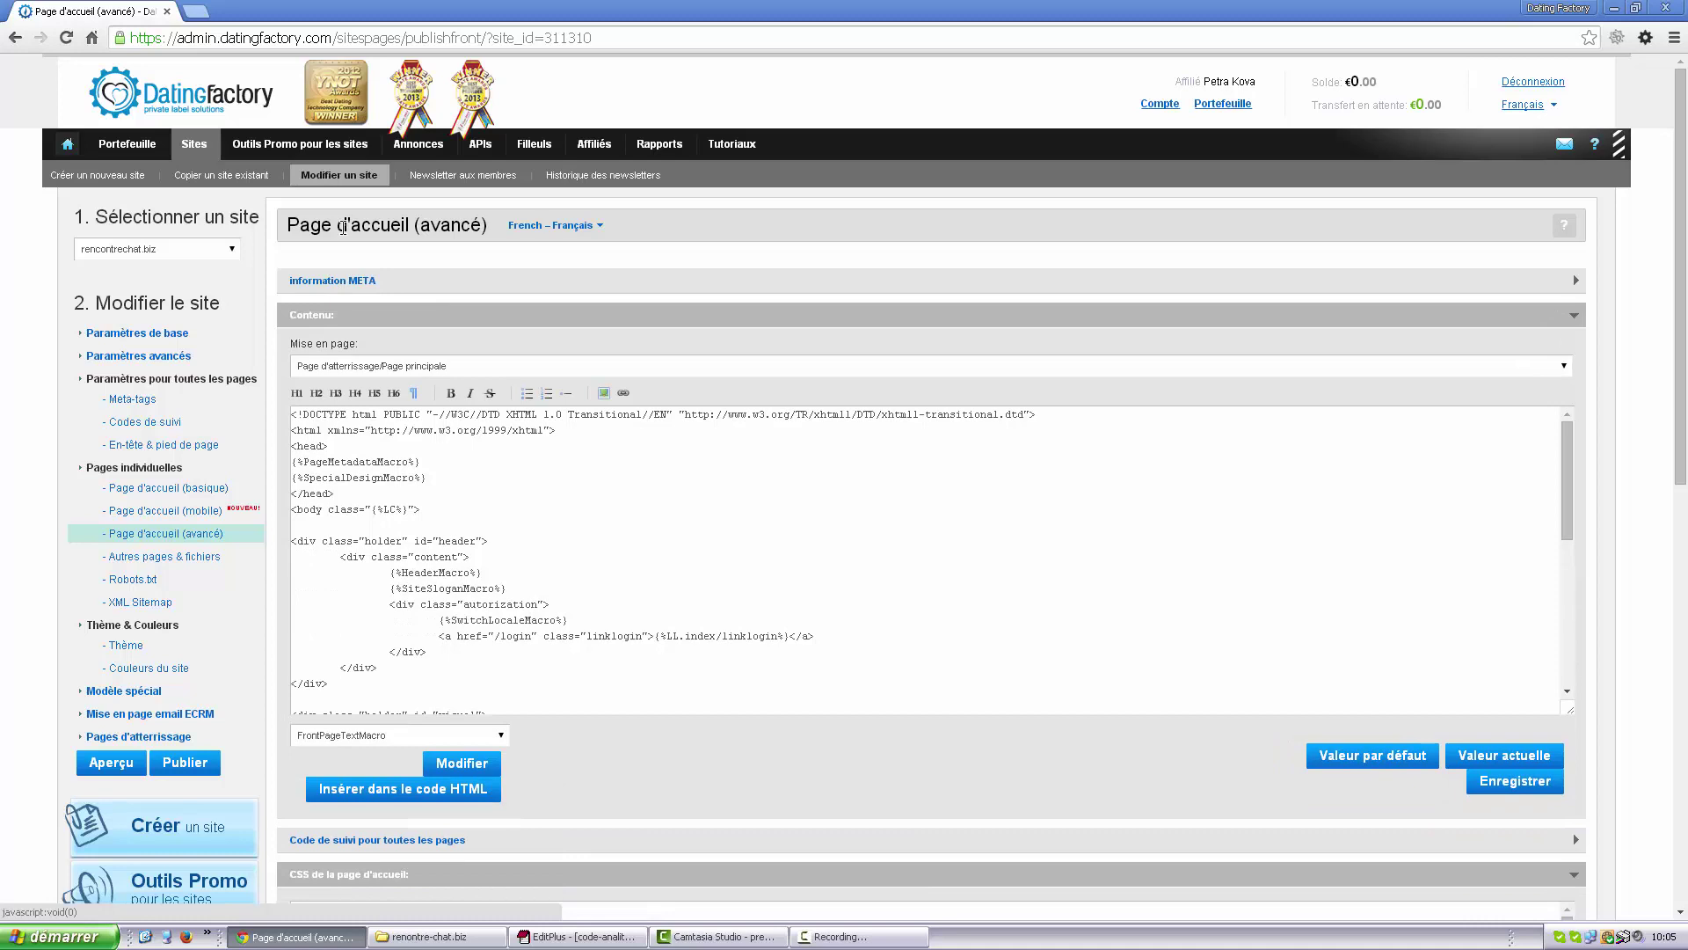
Check which languages are available for the advanced homepage.
drag(288, 227, 443, 225)
click(492, 228)
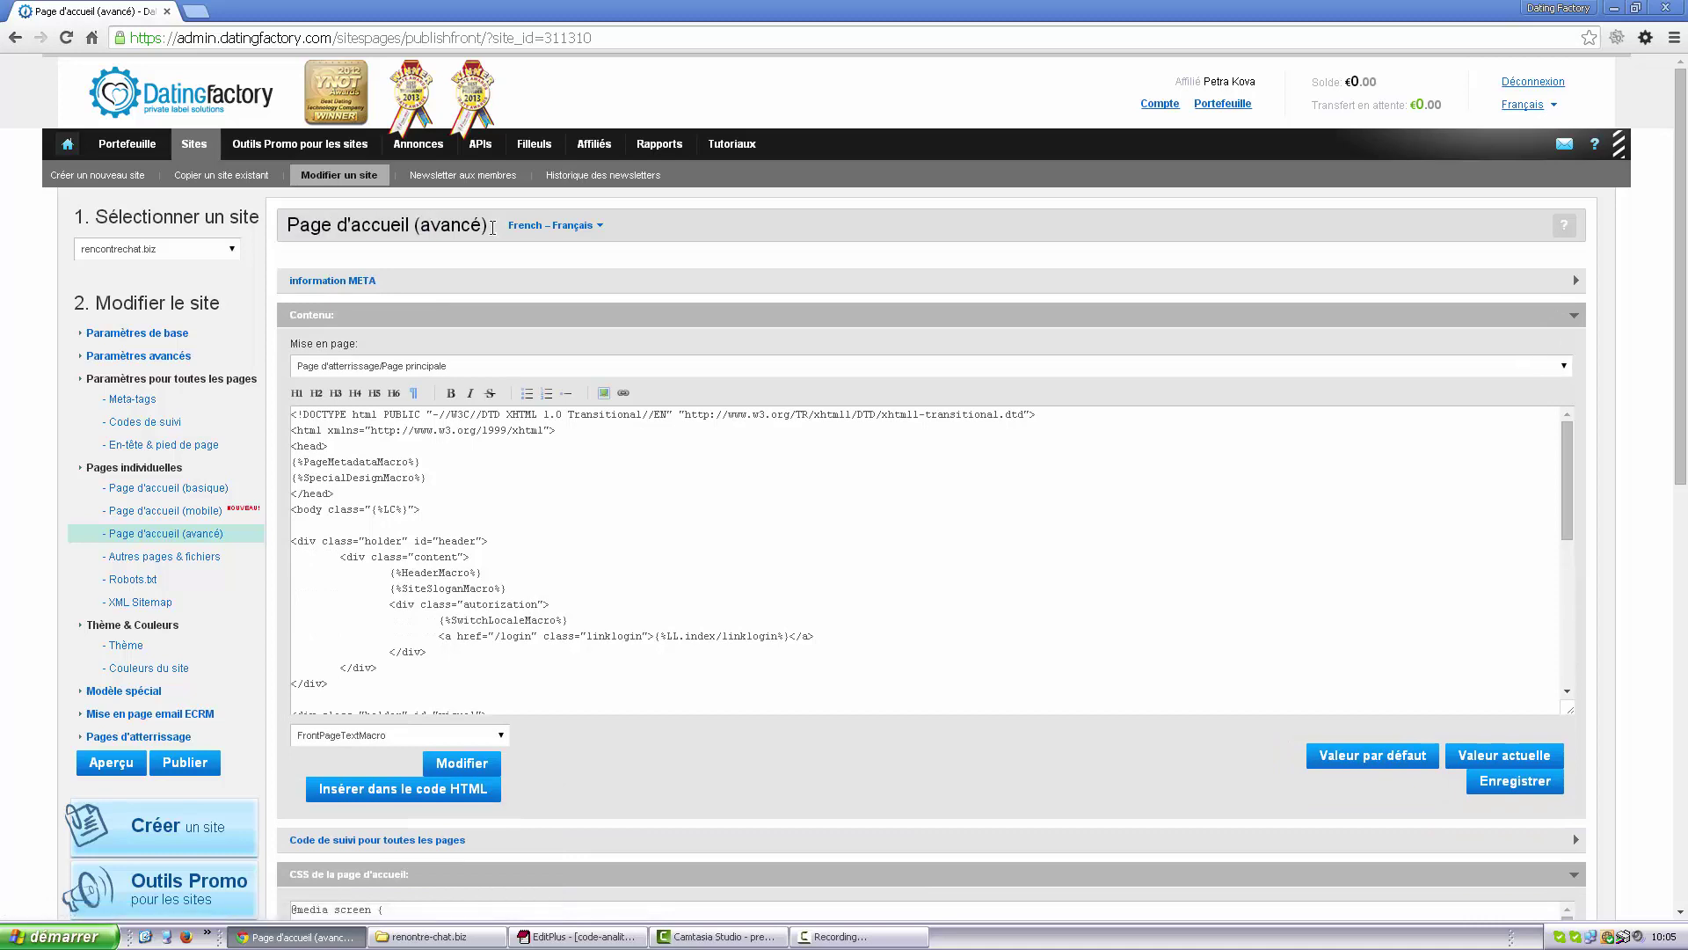
click(594, 228)
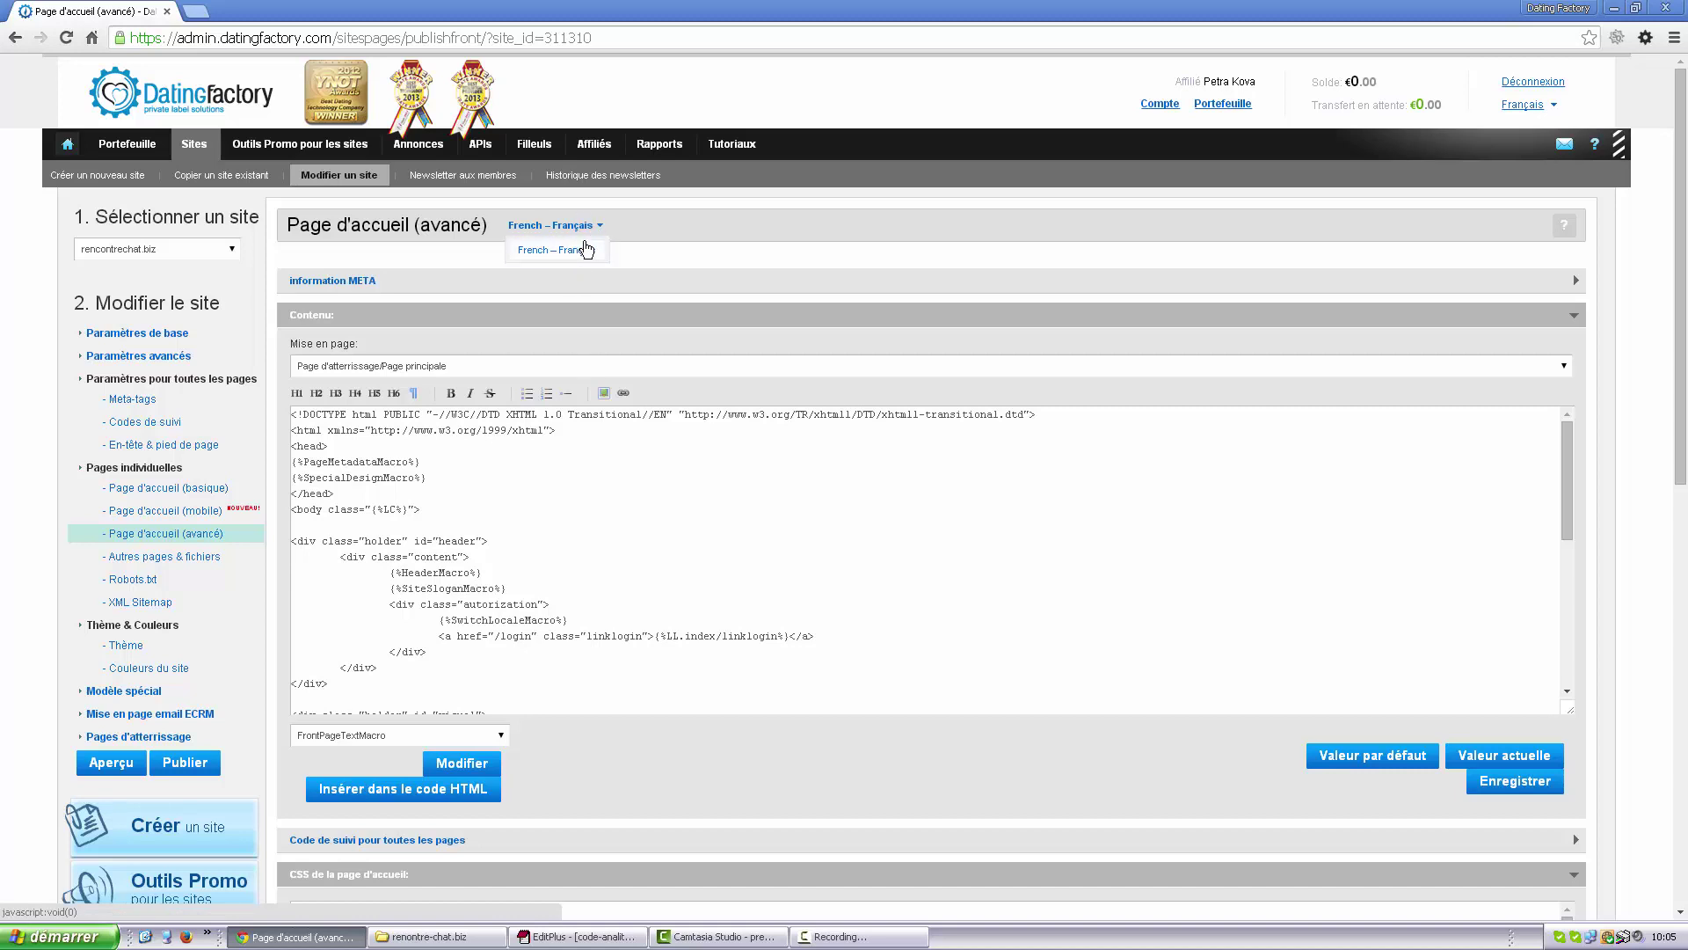
click(555, 432)
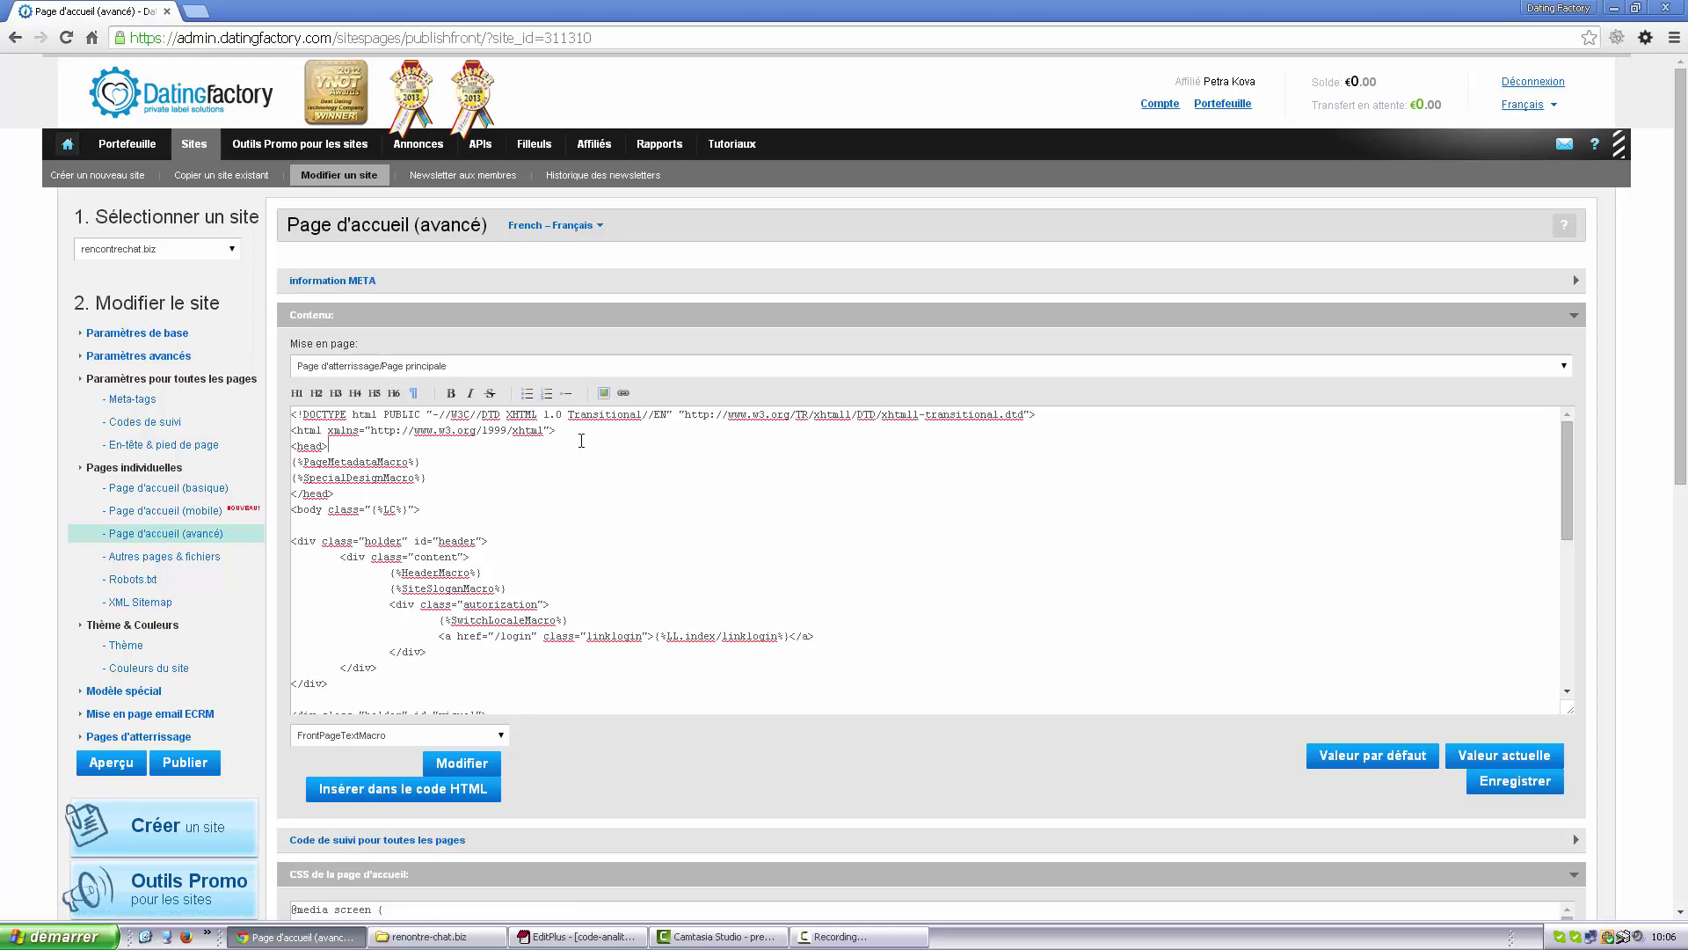
Look through the advanced homepage's content sections and expand its META information again.
scroll(576, 437, down, 2)
scroll(885, 442, down, 4)
scroll(500, 414, up, 6)
click(367, 283)
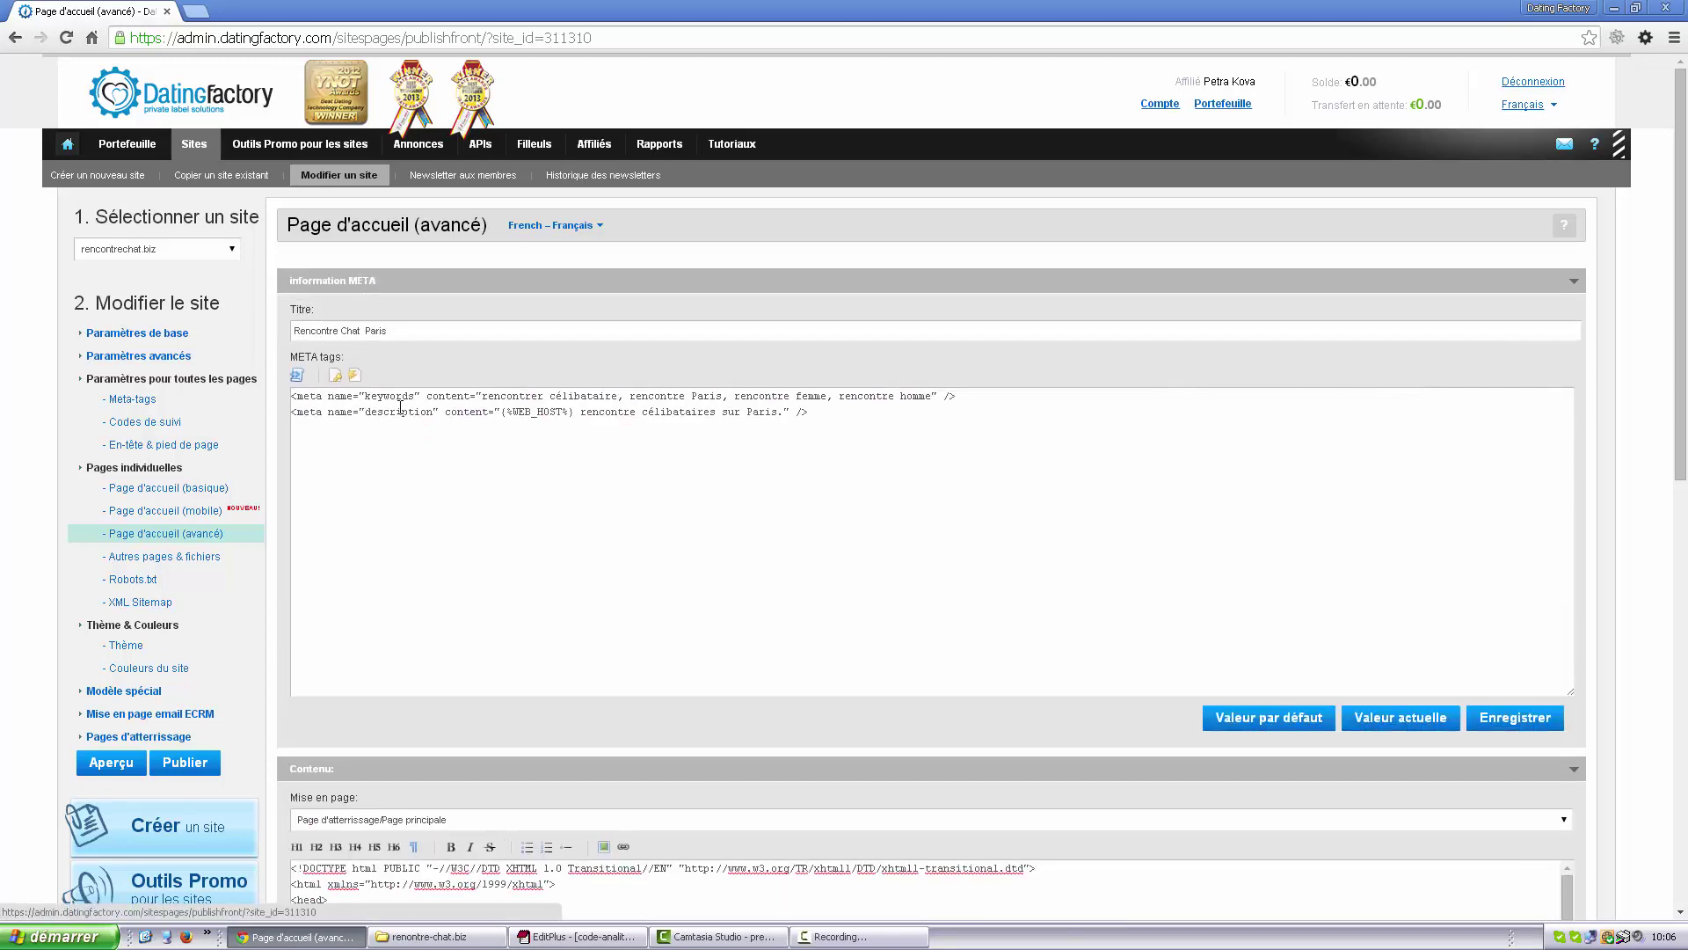